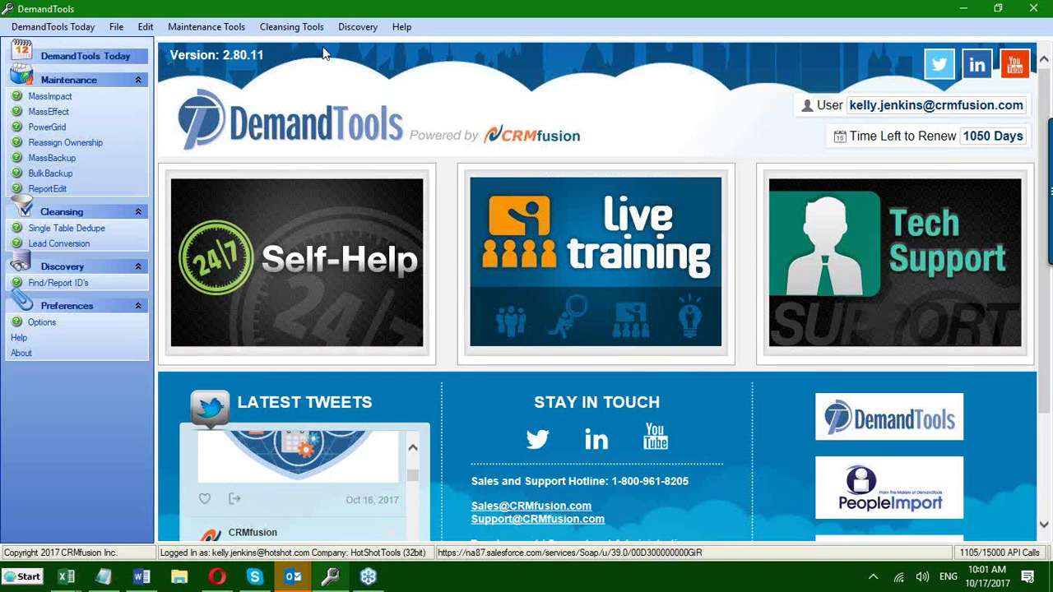
- Highlight the version number on the start page, then view and close the Reassign Ownership help page
drag(302, 57, 194, 58)
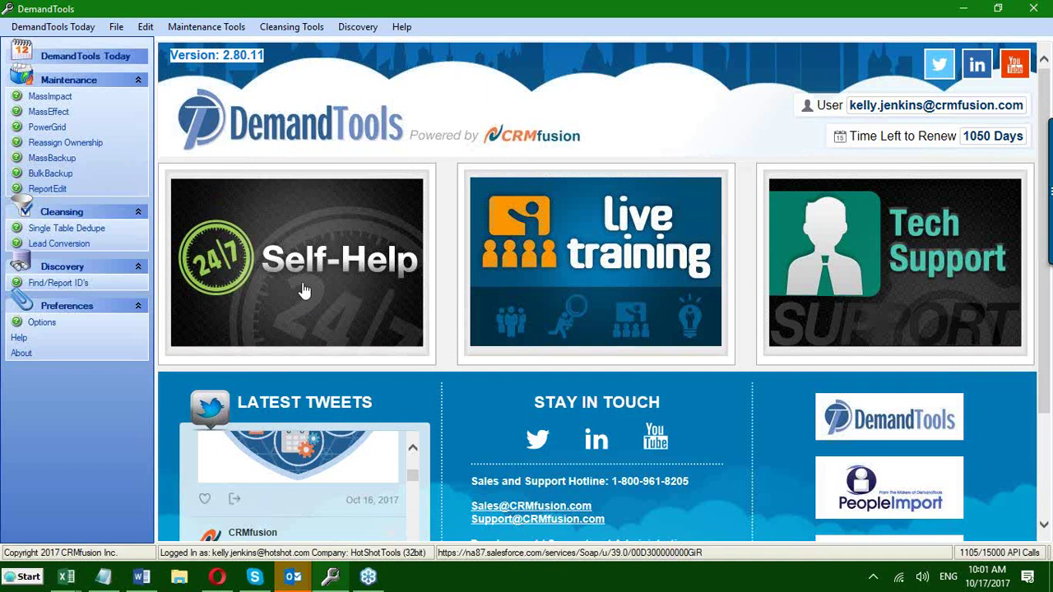
click(19, 144)
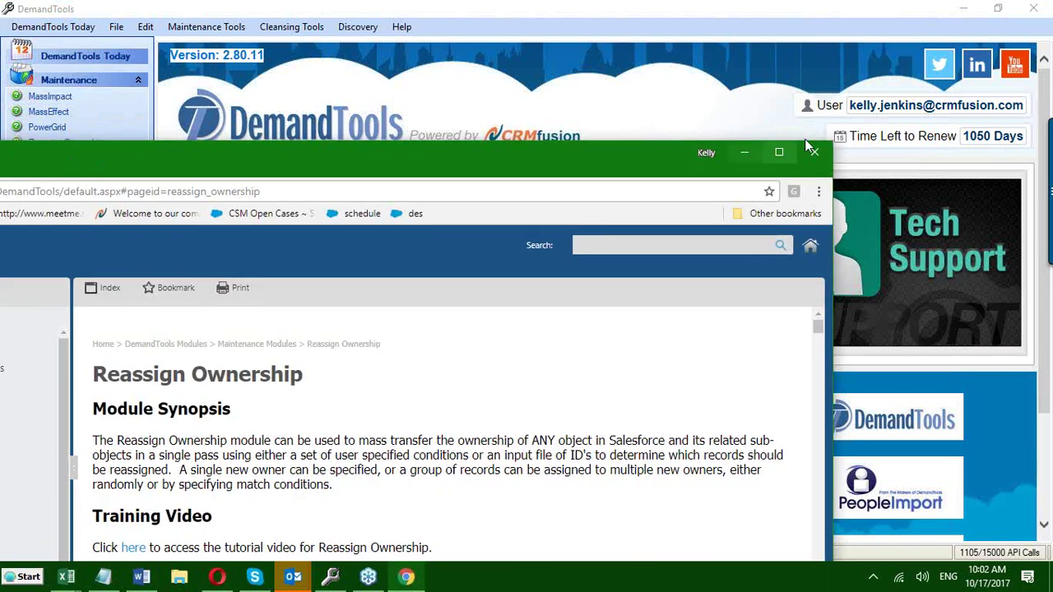
click(816, 153)
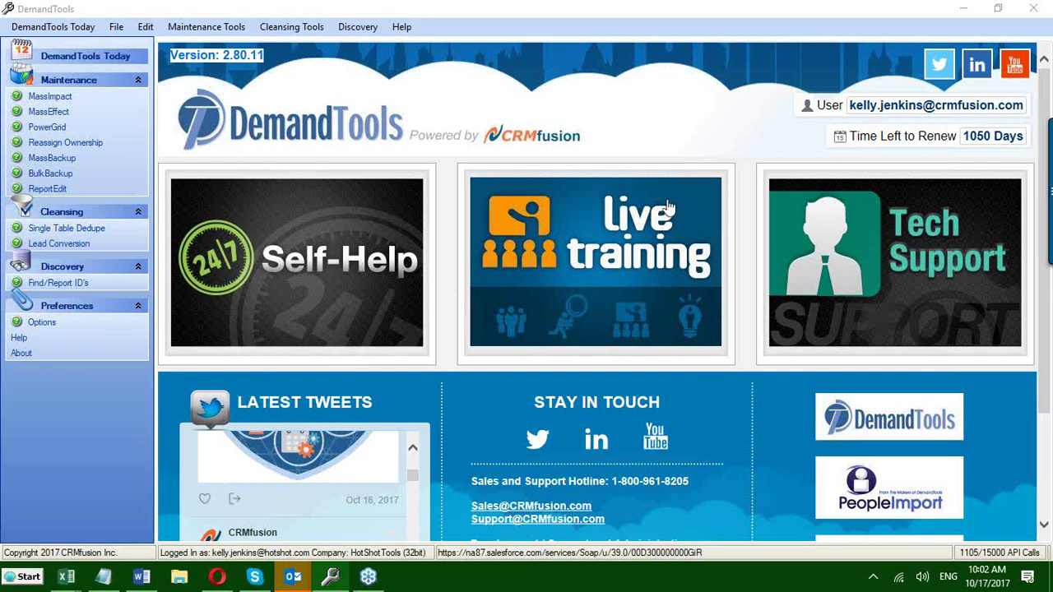
- Open the live training schedule and view the October 18 Single Table Deduplication Advanced Concepts class details
click(616, 255)
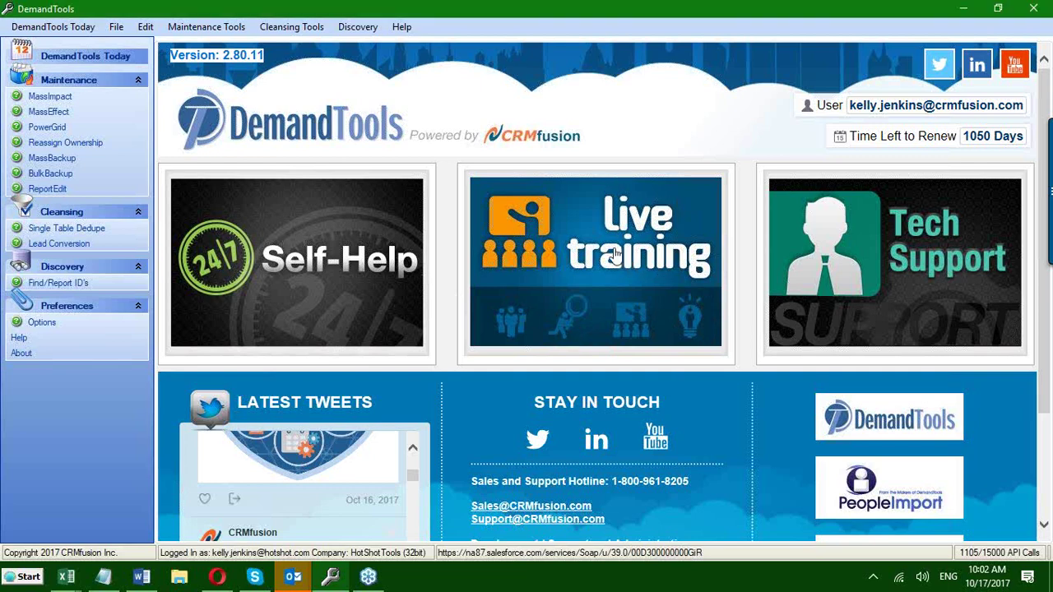
click(615, 255)
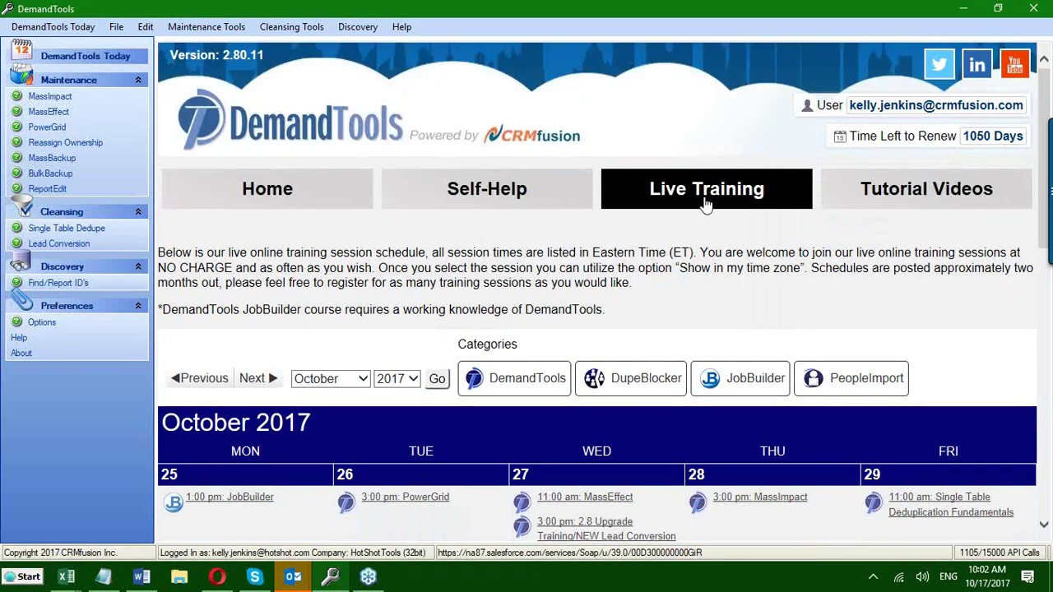
click(824, 31)
scroll(676, 272, down, 5)
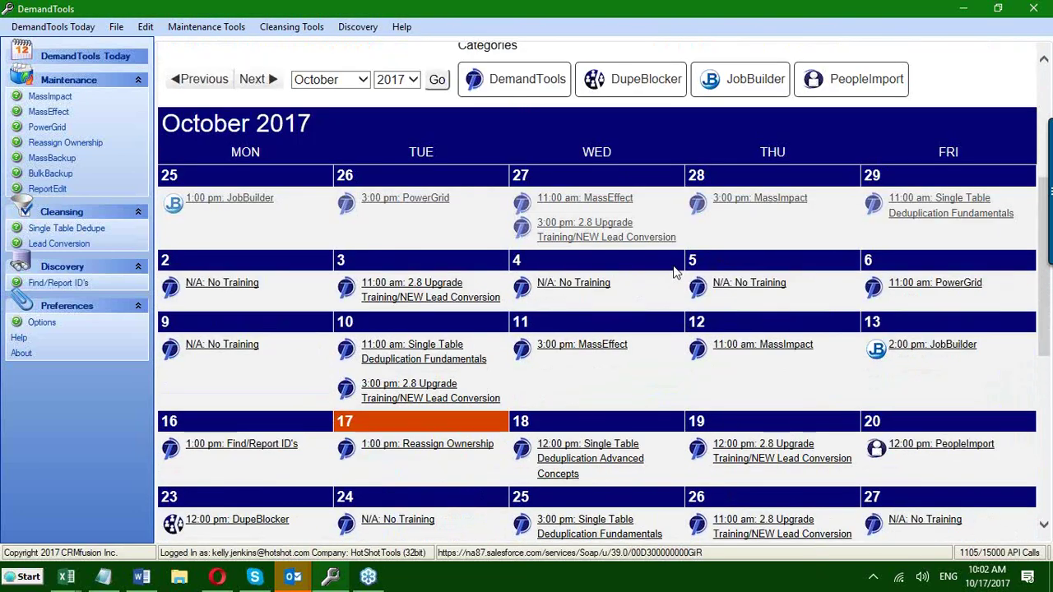
scroll(671, 267, down, 1)
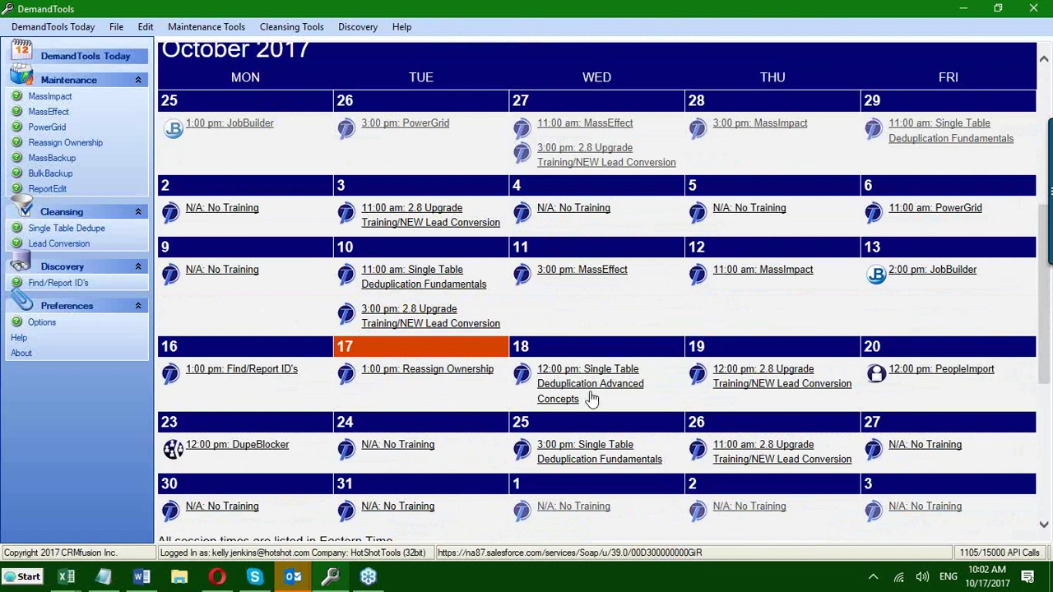
mouse_move(589, 390)
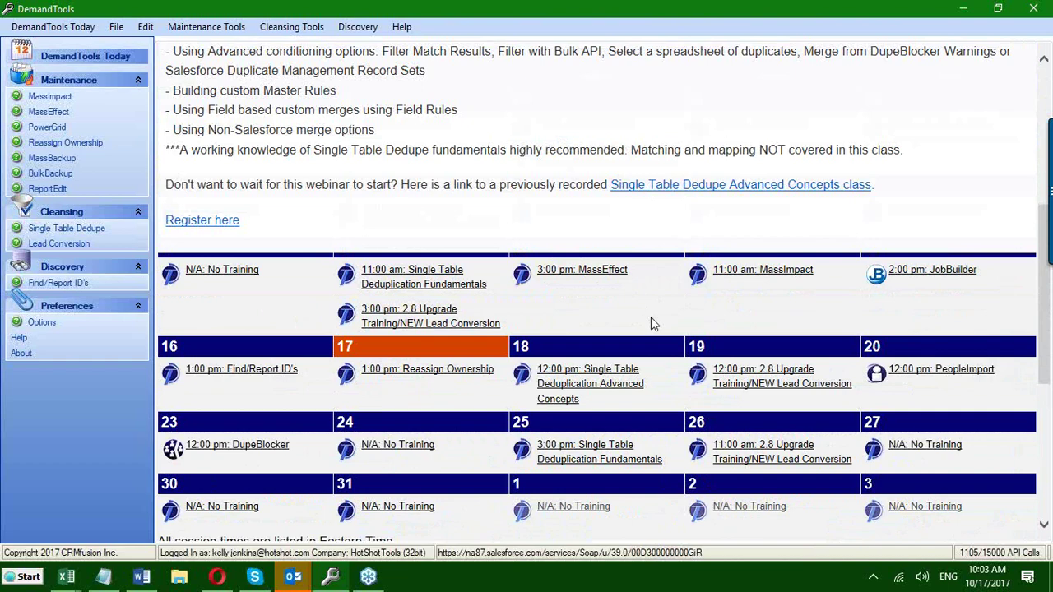
scroll(651, 324, up, 5)
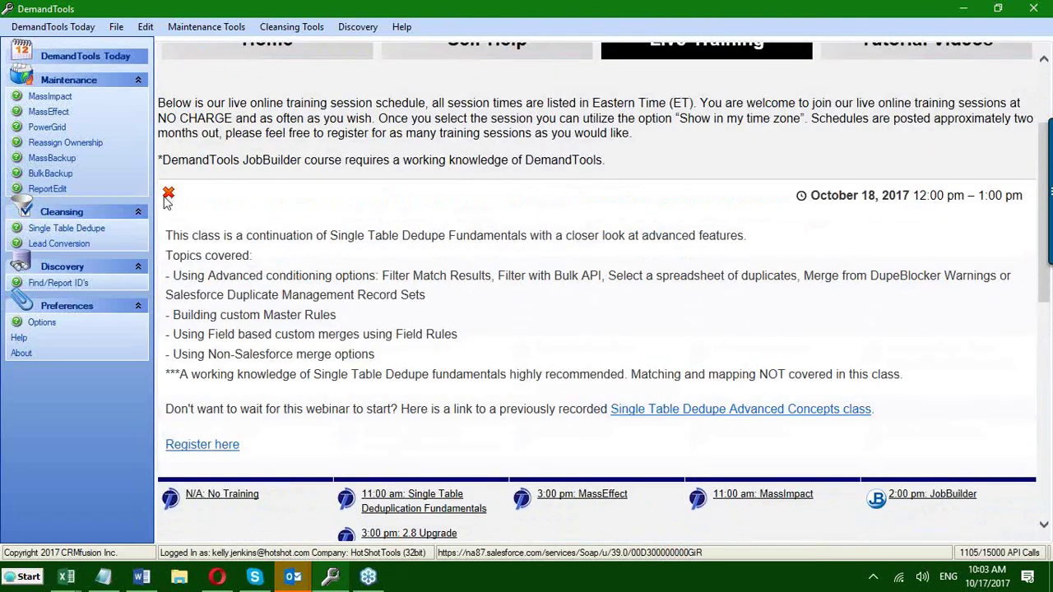
- Close the class details and return to the DemandTools Today start page
click(166, 199)
scroll(164, 196, up, 2)
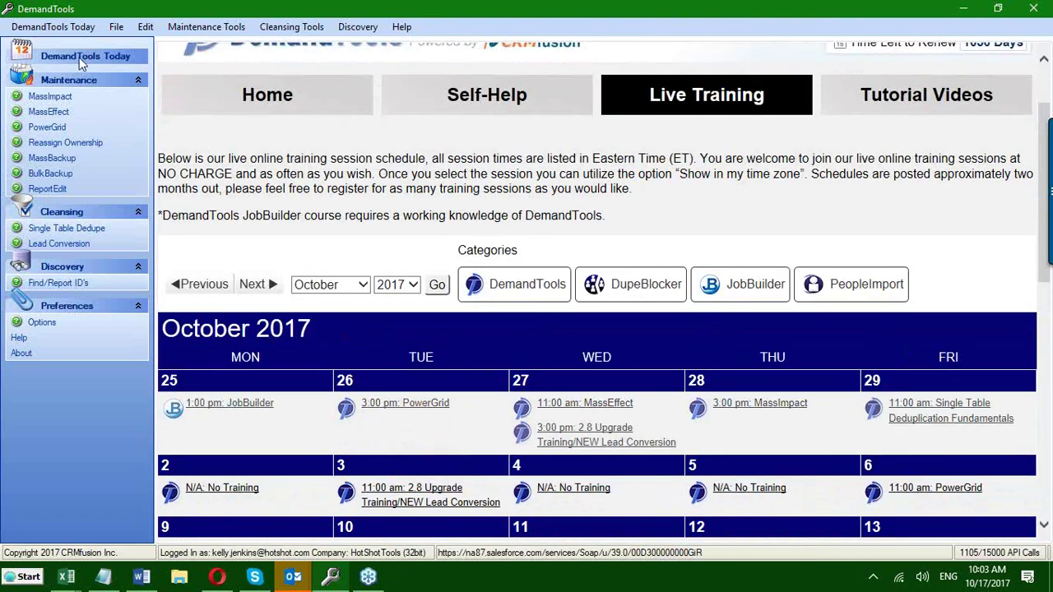
click(82, 57)
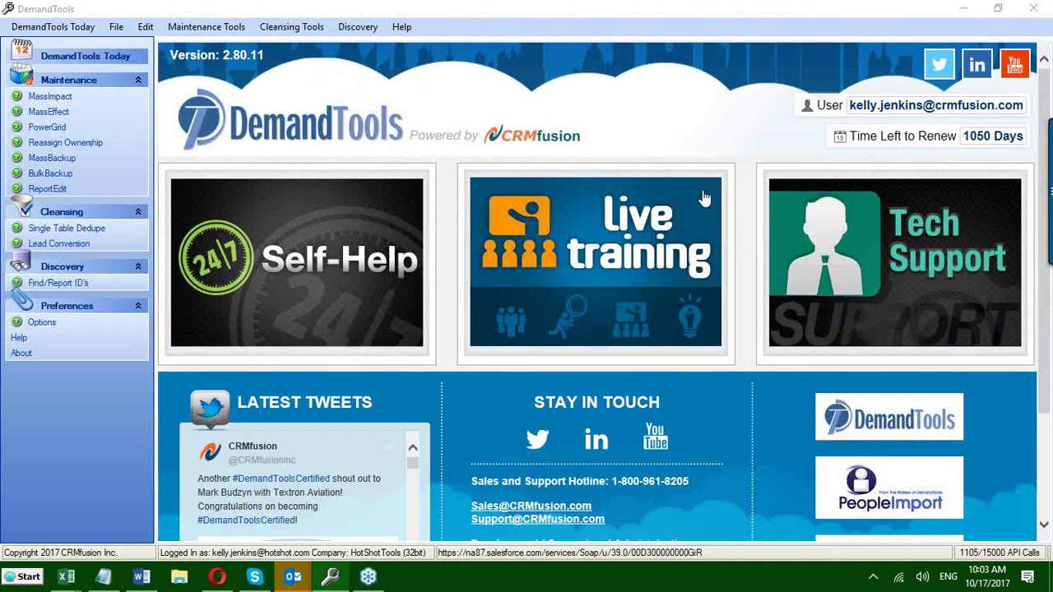
click(818, 39)
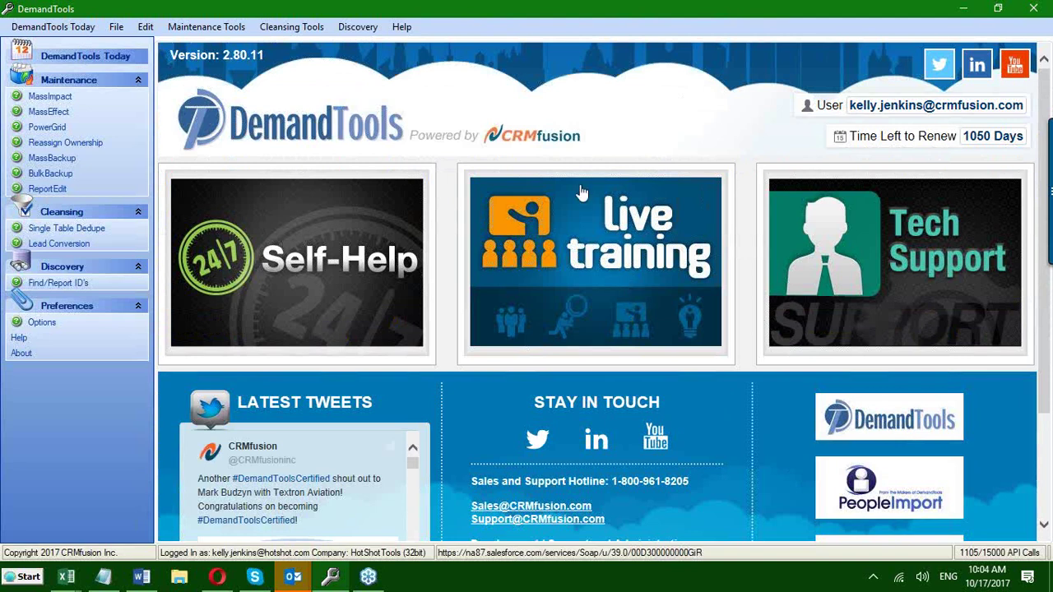
- Open the Reassign Ownership module and load Account as the object to reassign
click(51, 145)
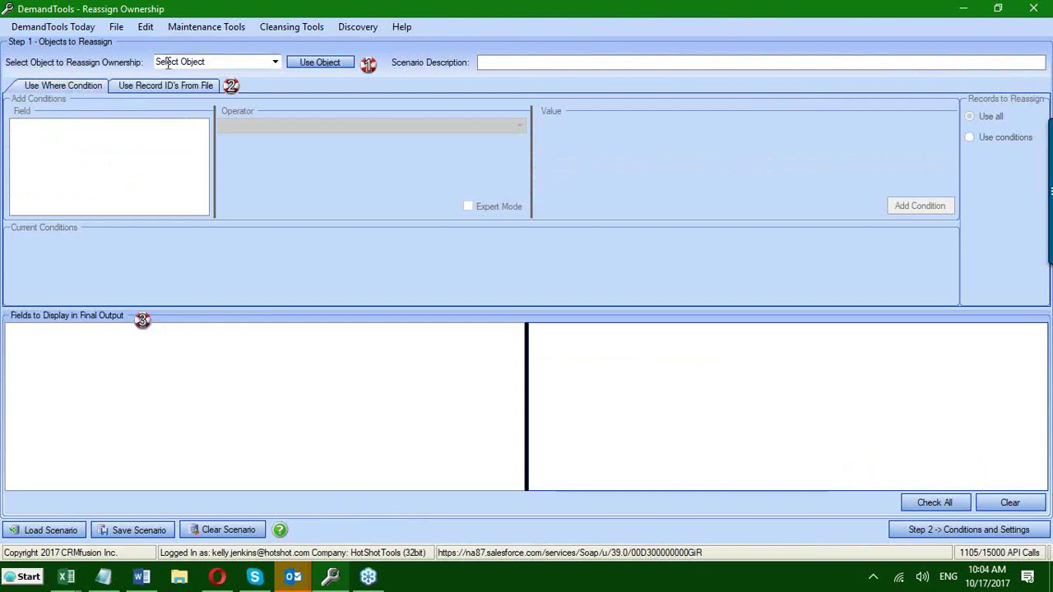
click(275, 63)
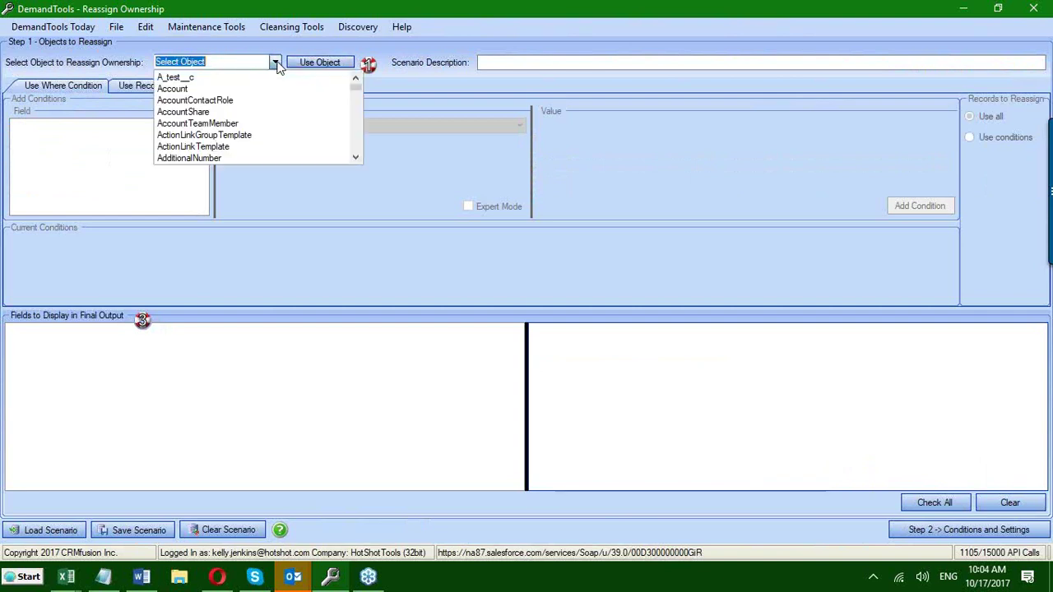
click(173, 89)
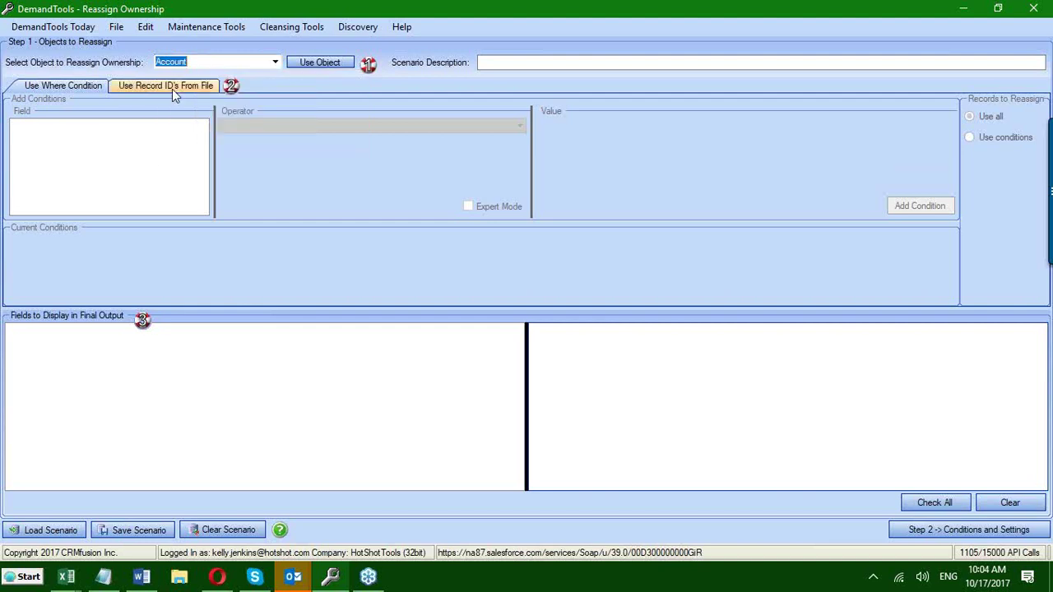
click(318, 63)
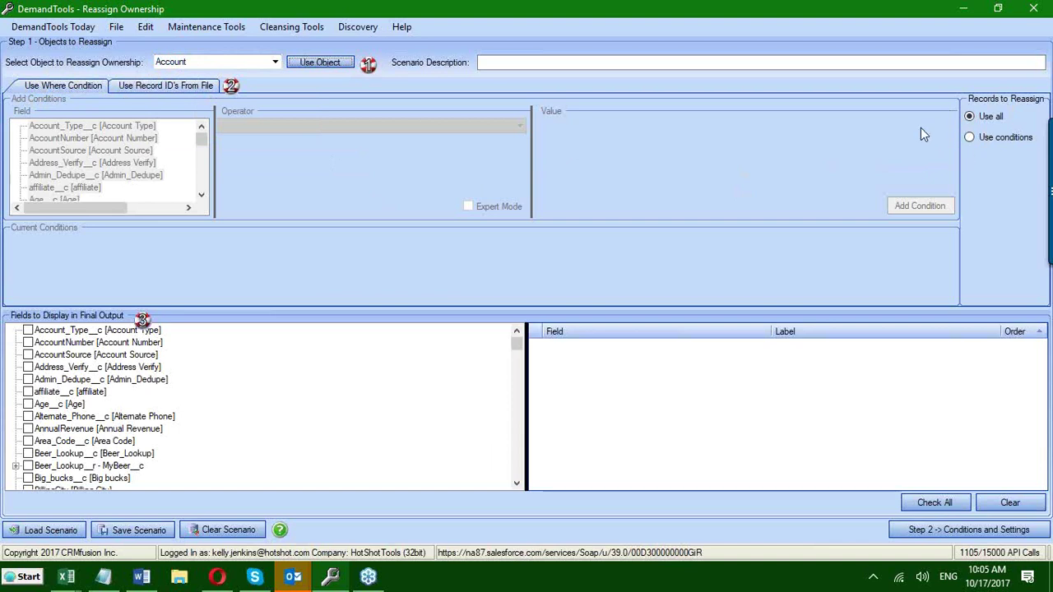
- Restrict the records to reassign by conditions and choose Owner Name as the condition field
click(969, 138)
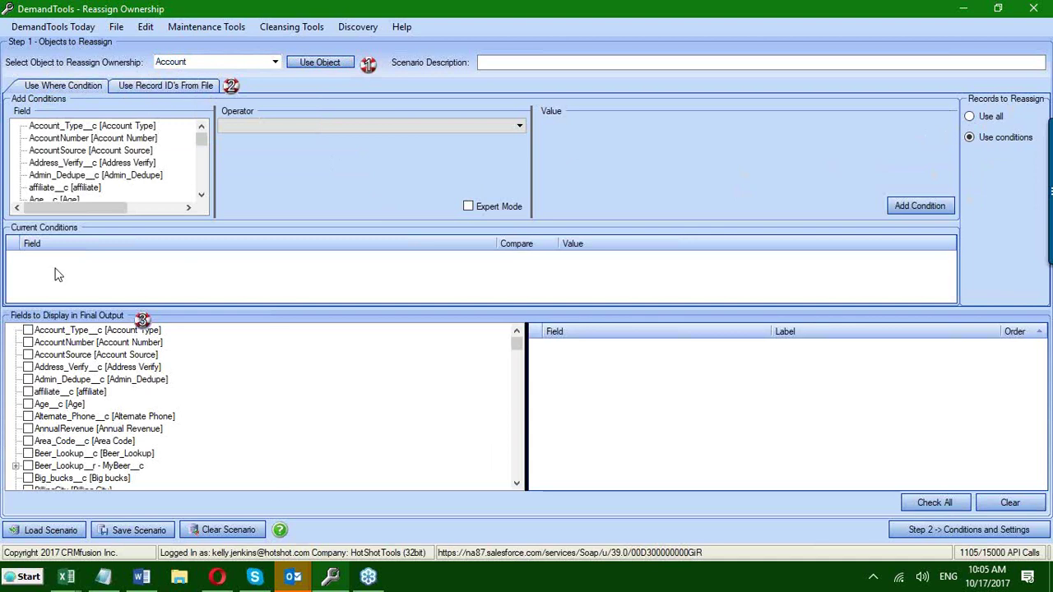
click(82, 151)
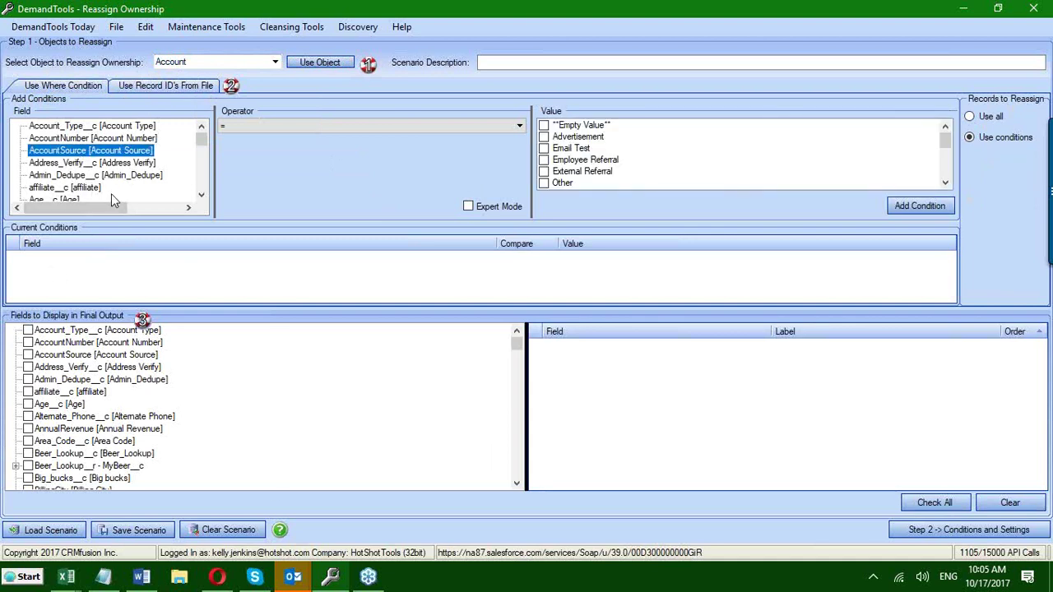
key(o)
scroll(80, 169, down, 2)
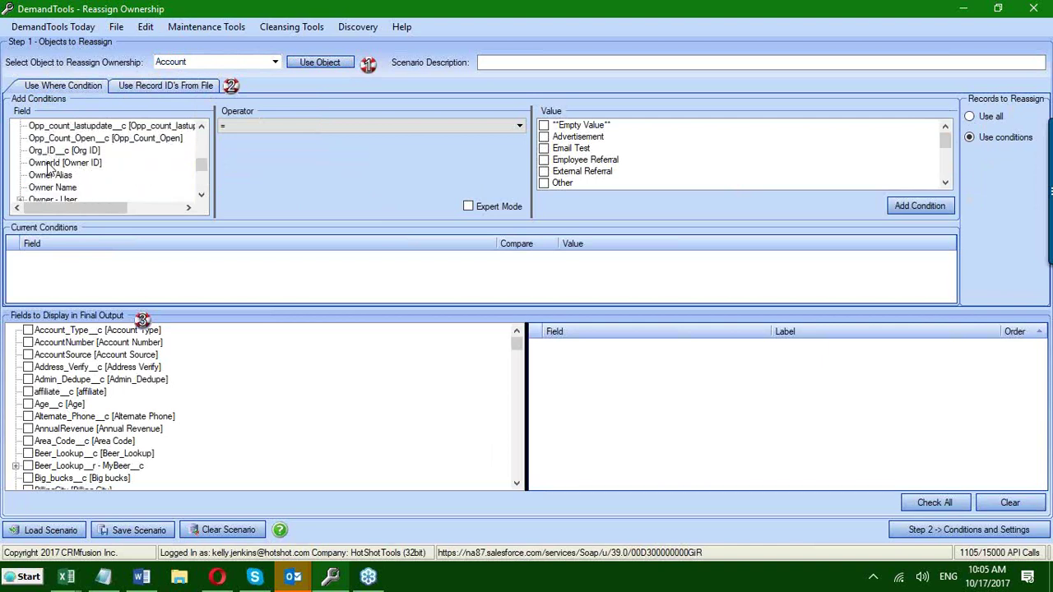
click(48, 164)
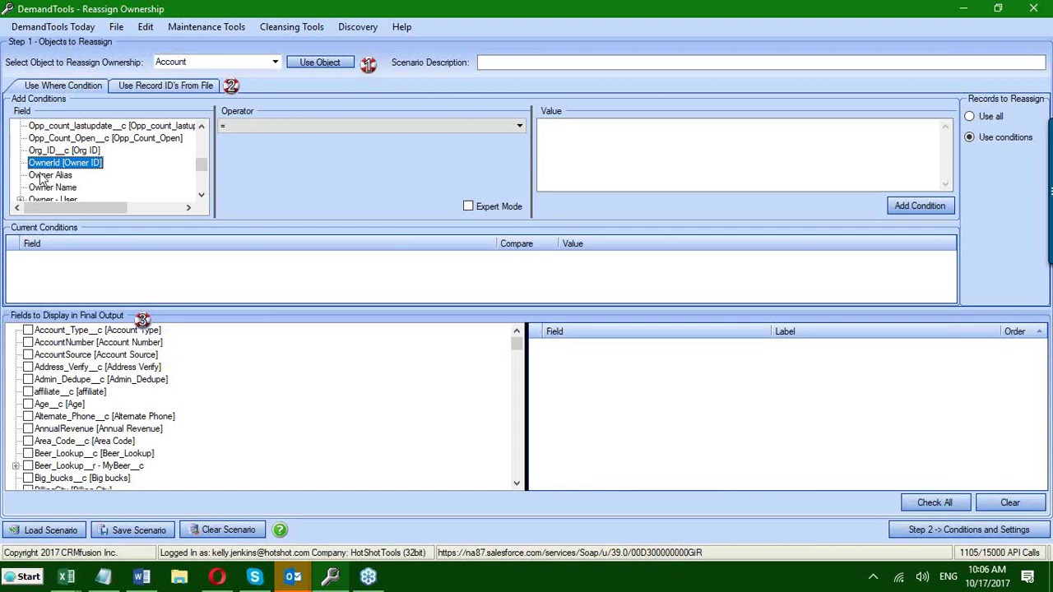
click(42, 176)
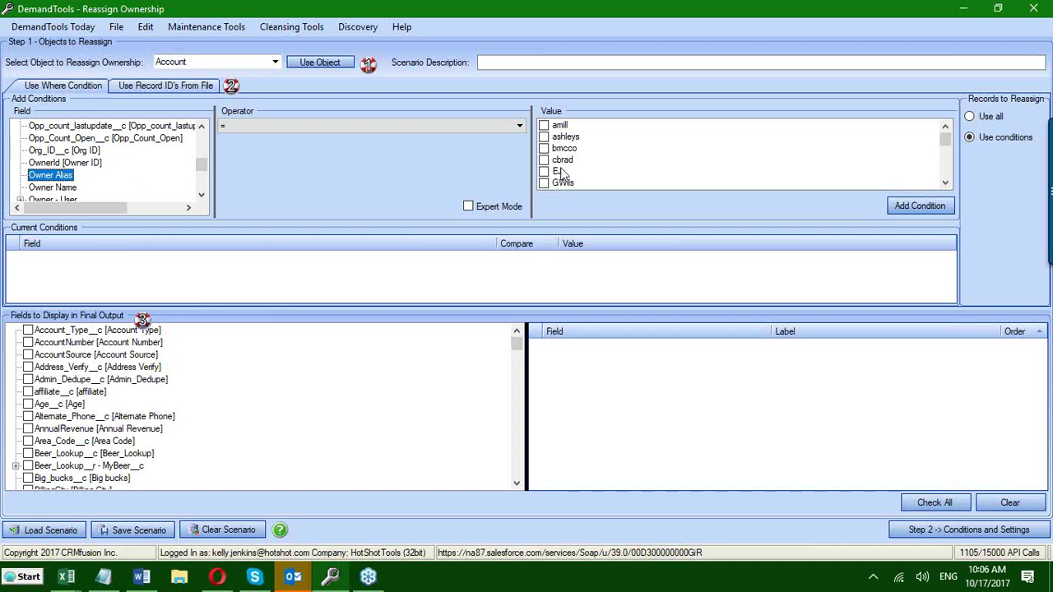
click(45, 188)
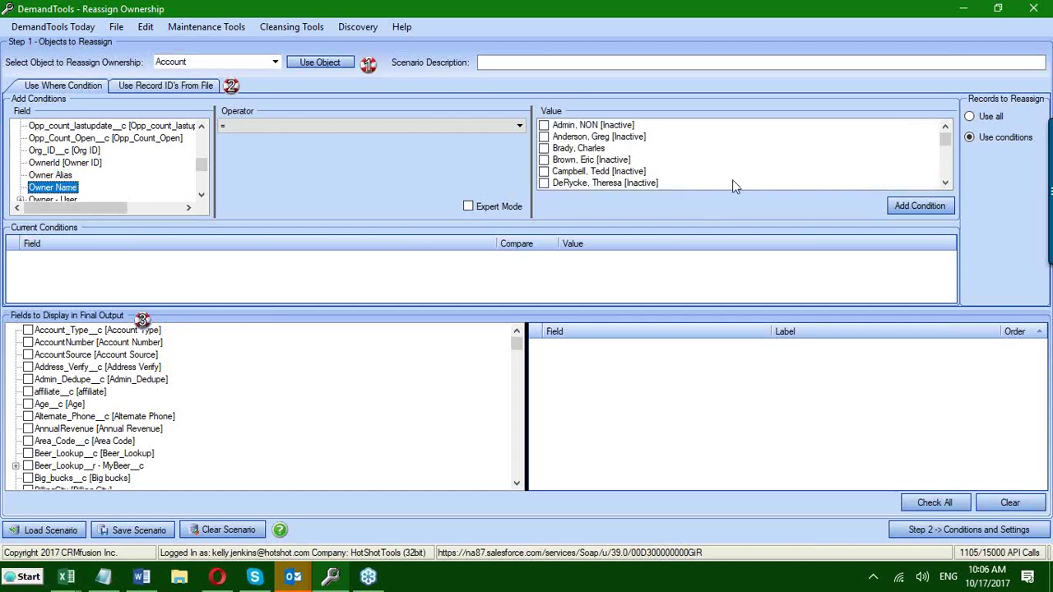
scroll(729, 178, down, 1)
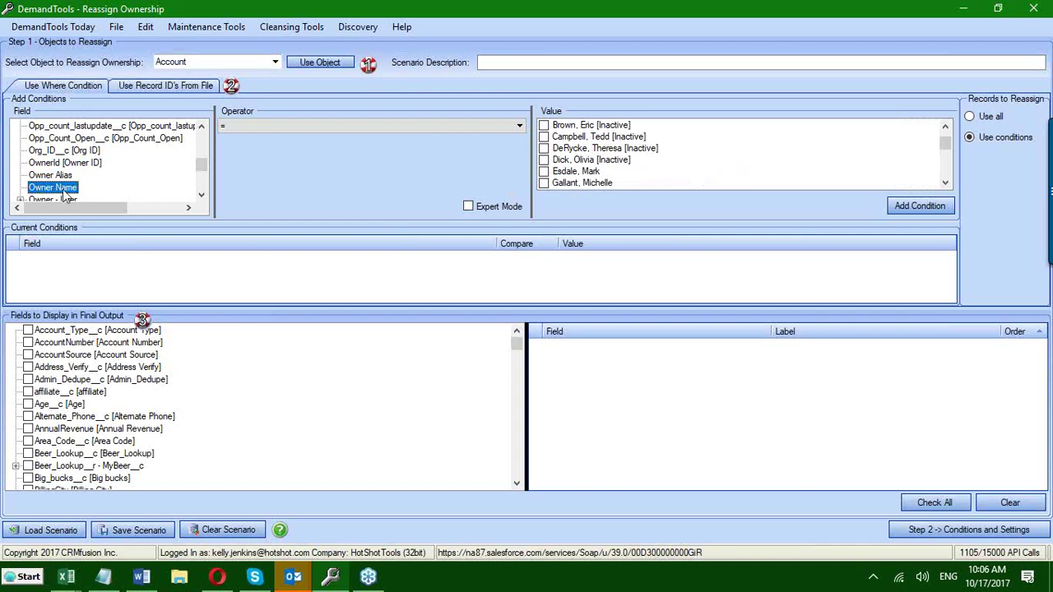
- Add a condition with the = operator matching accounts owned by one chosen active user
click(244, 133)
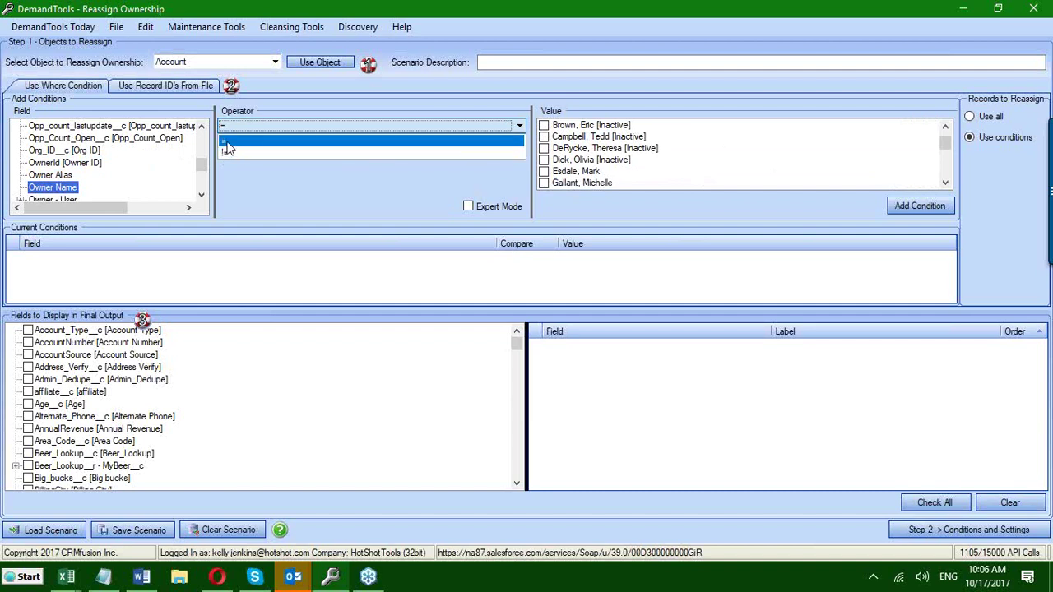
click(228, 144)
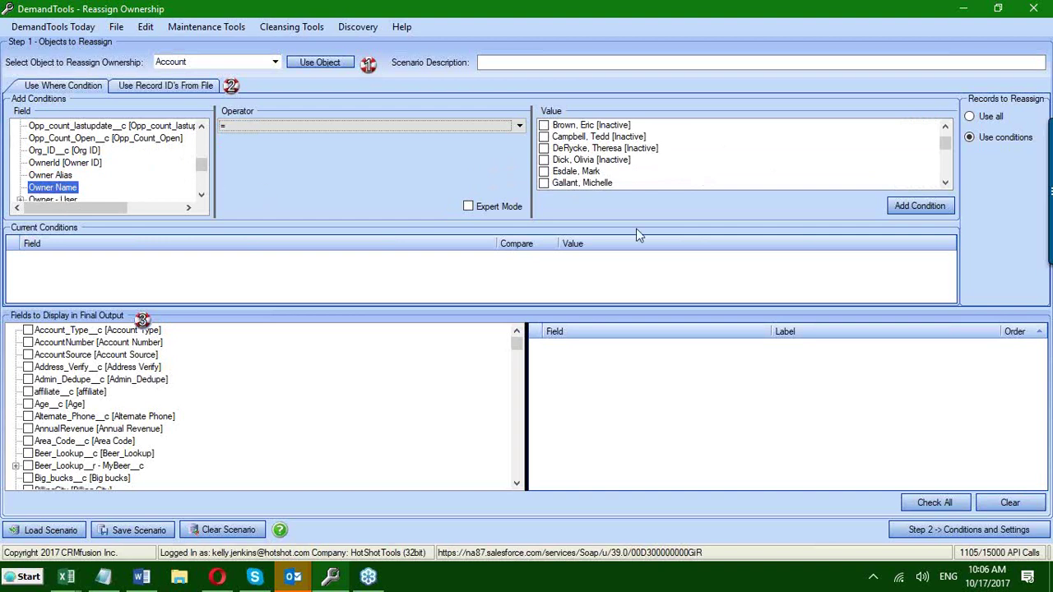
click(946, 182)
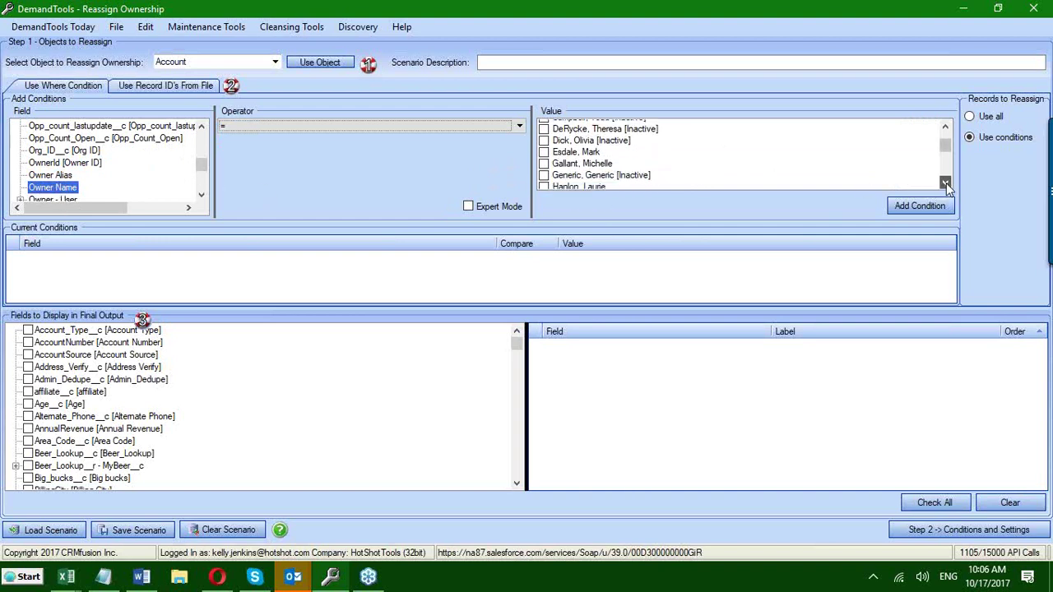
drag(946, 183, 945, 185)
click(543, 183)
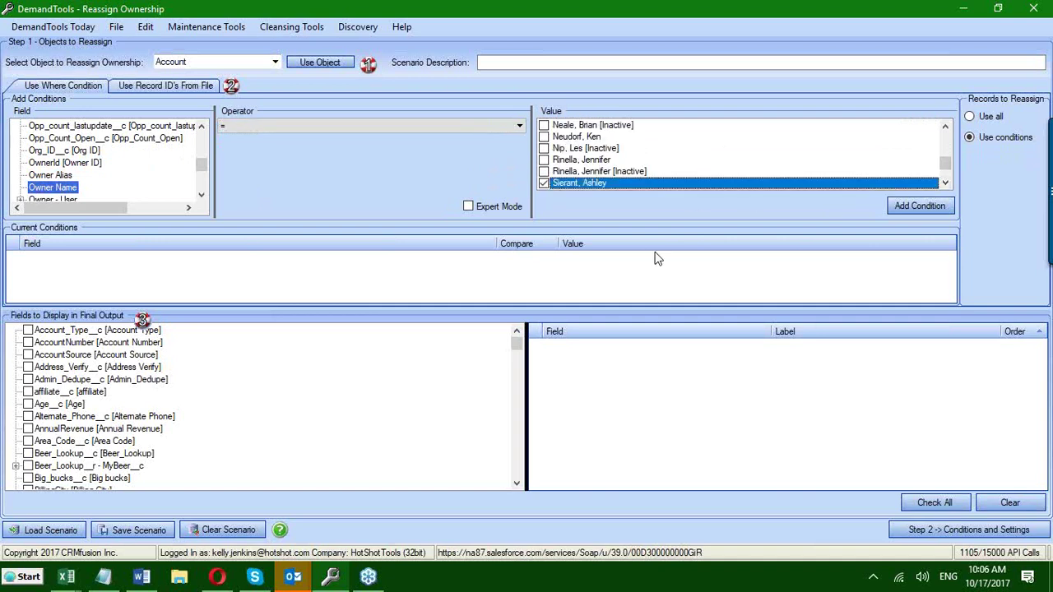
click(929, 207)
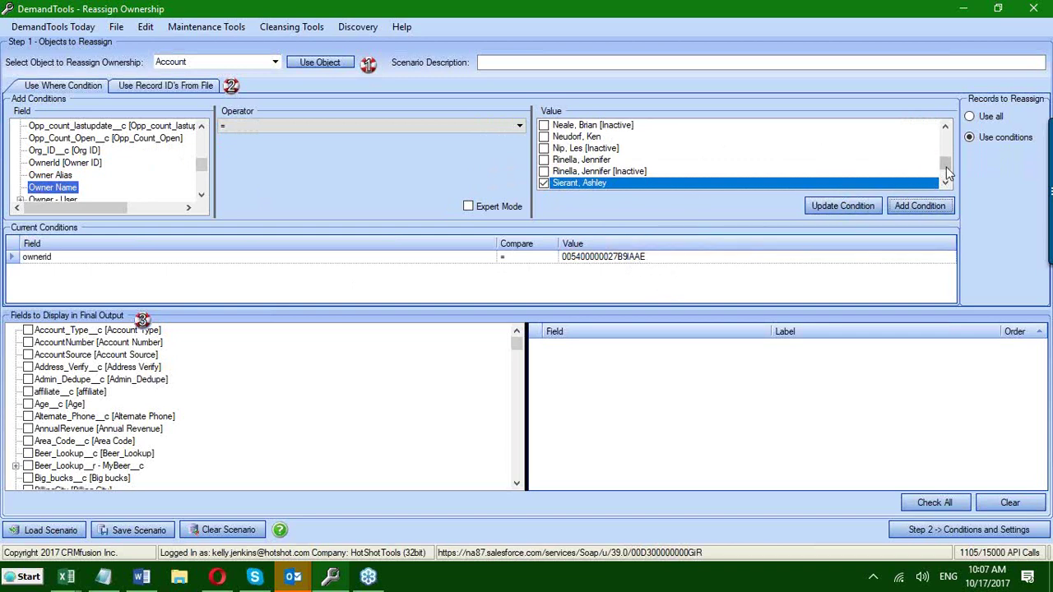
- Look through the active and inactive users offered as values for the Owner Name condition
drag(946, 169, 947, 129)
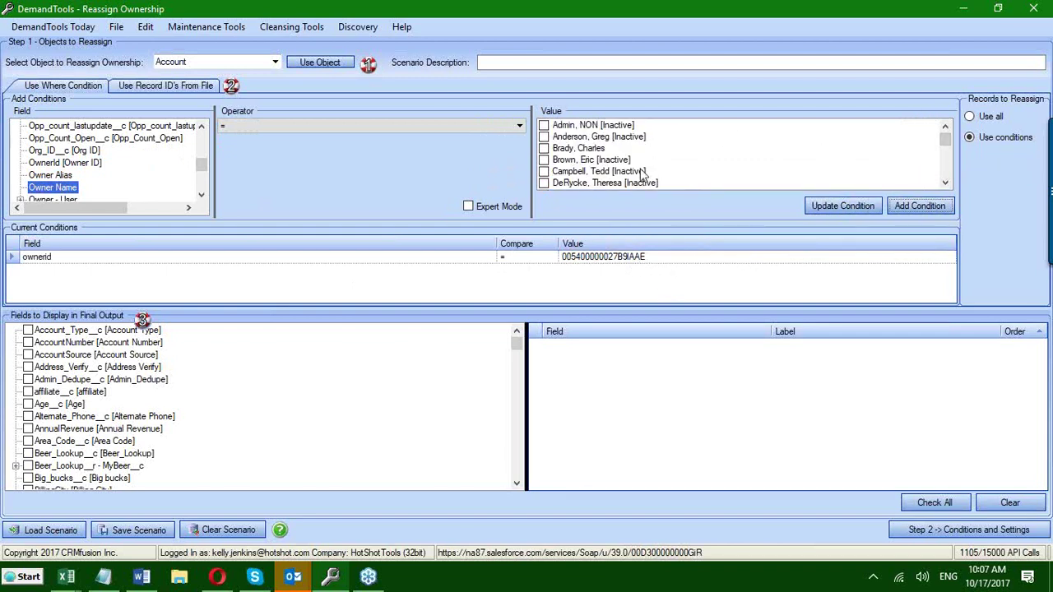
scroll(646, 177, down, 6)
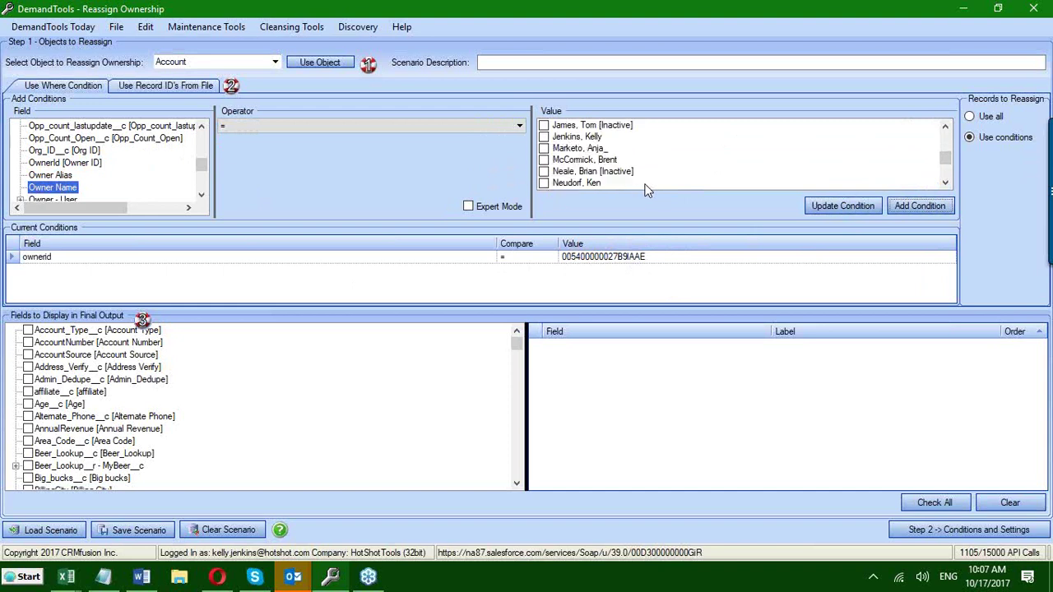
scroll(646, 189, down, 1)
scroll(646, 189, down, 1)
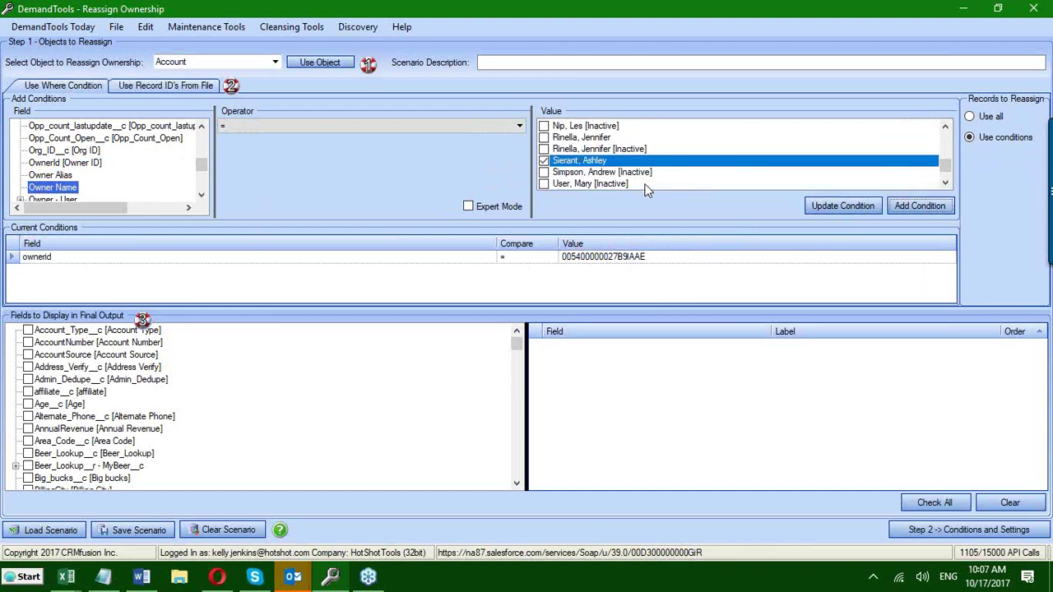
scroll(646, 188, up, 2)
scroll(650, 181, up, 5)
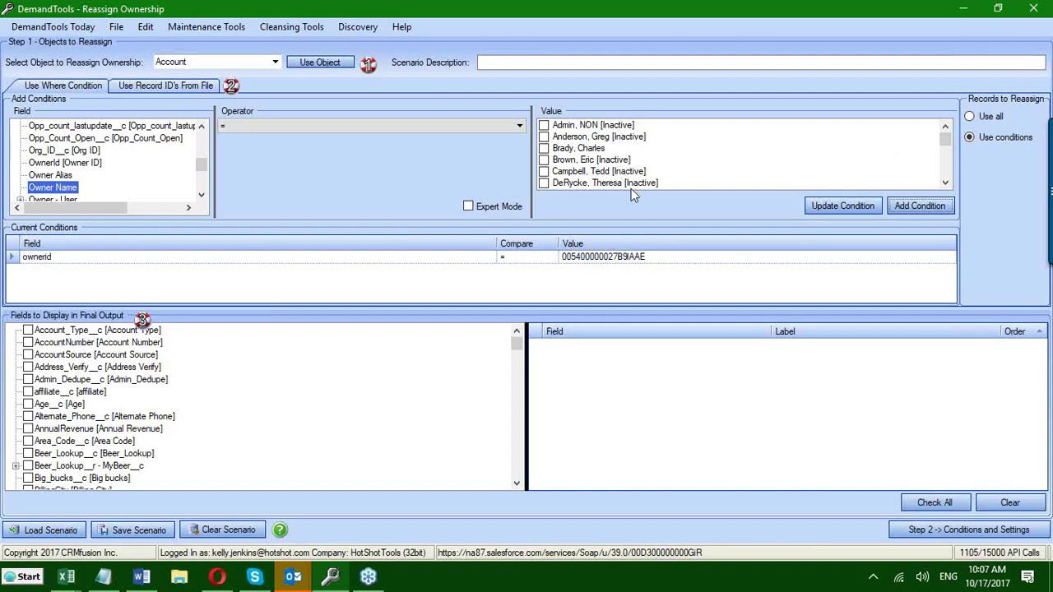
- Filter the Owner Name value list by "mark" and reset it to the full user list
right_click(760, 158)
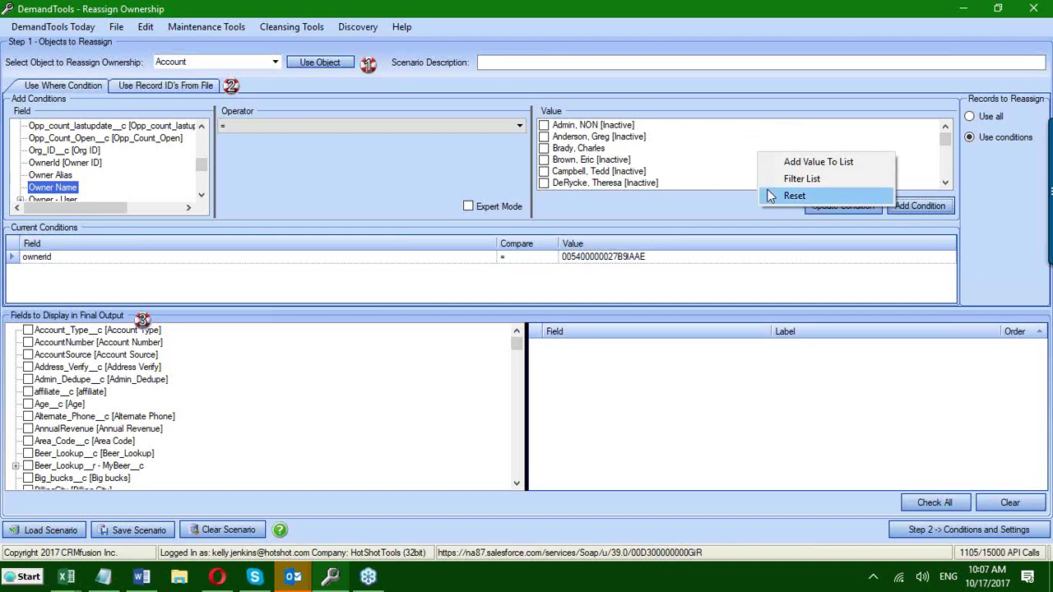
click(791, 188)
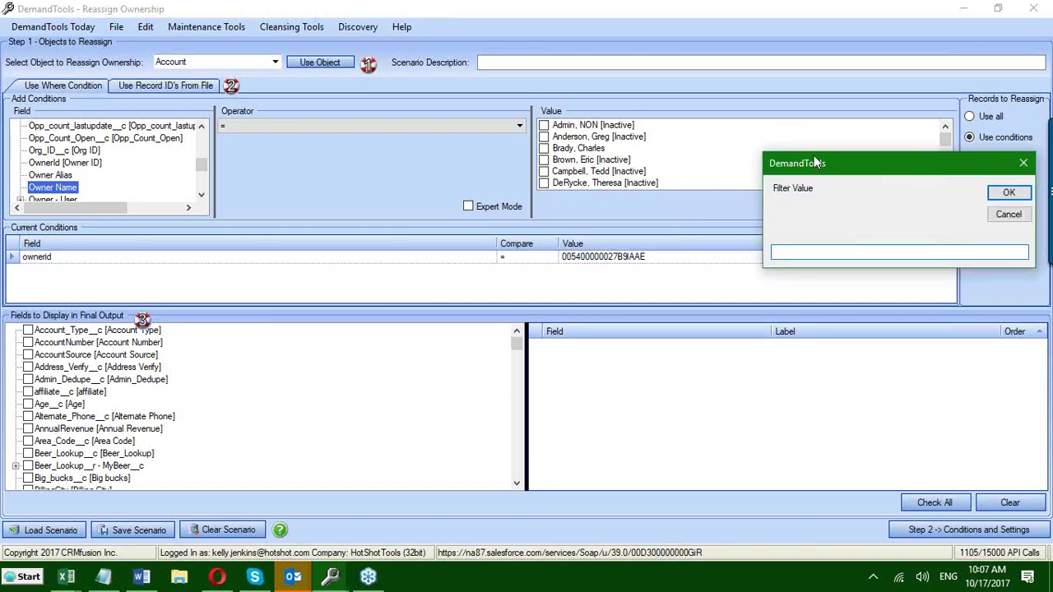
drag(806, 94, 628, 93)
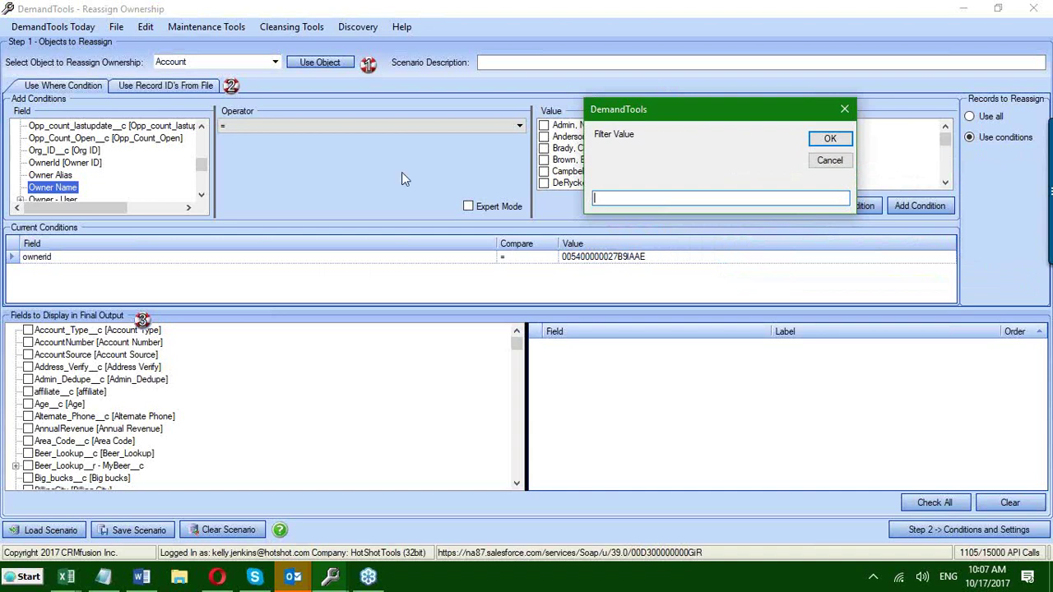
text(mark)
click(830, 138)
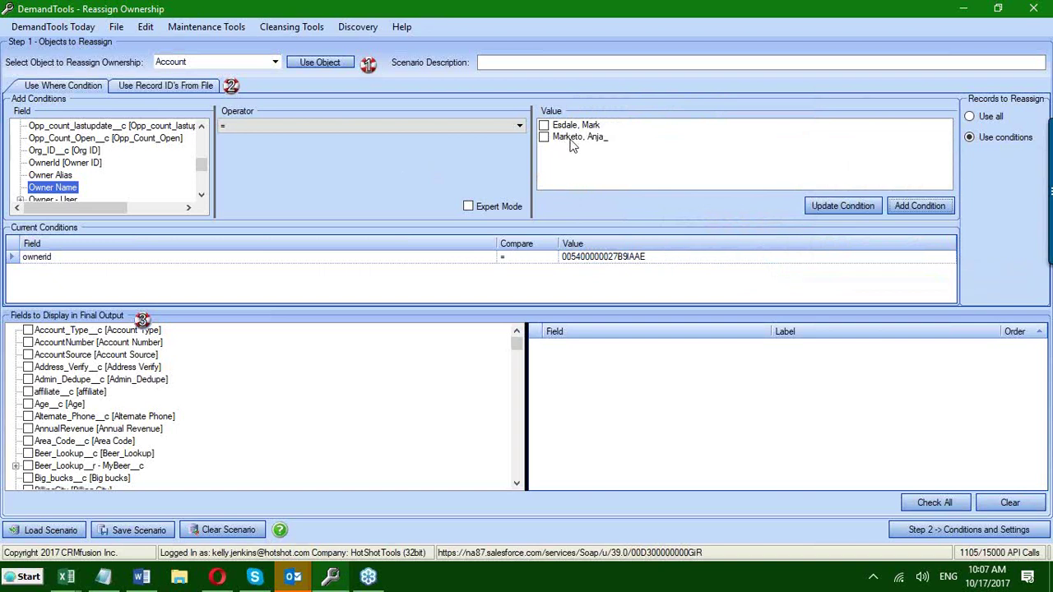
right_click(720, 148)
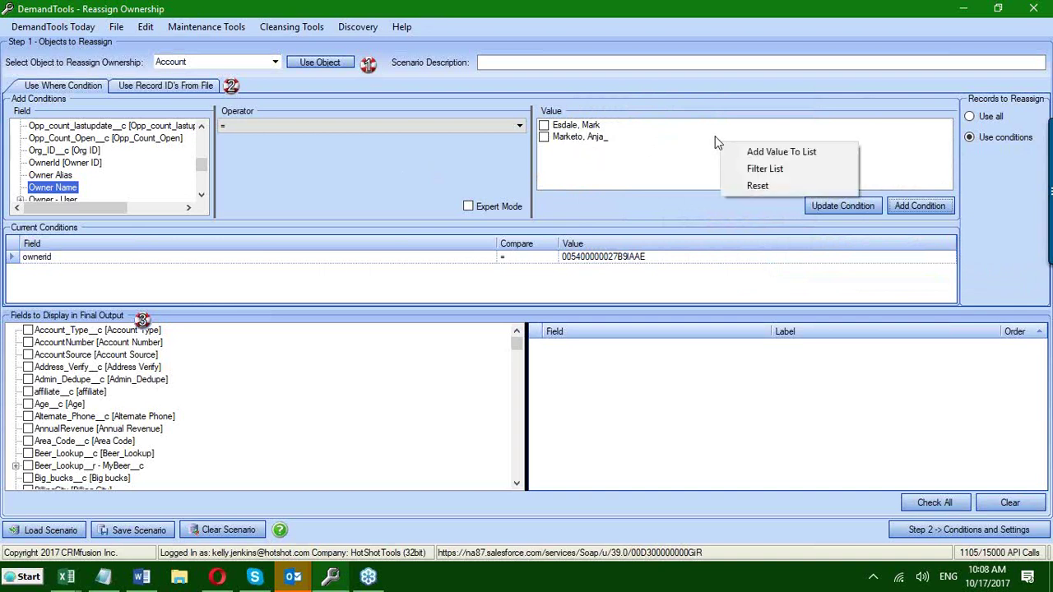
click(757, 186)
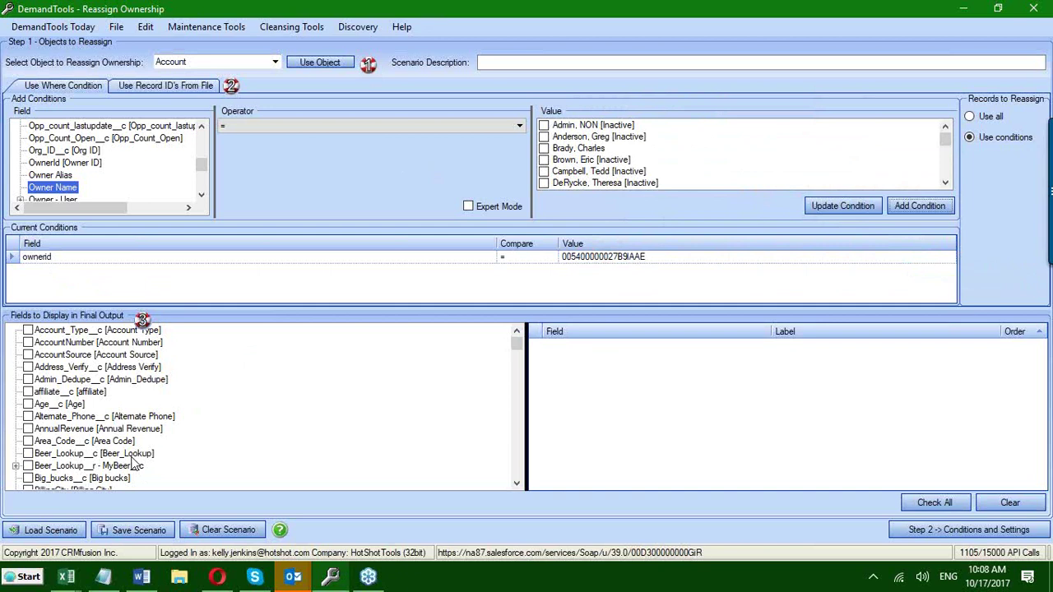
- Include the Name [Account Name] field in the fields displayed in the final output
scroll(131, 465, down, 4)
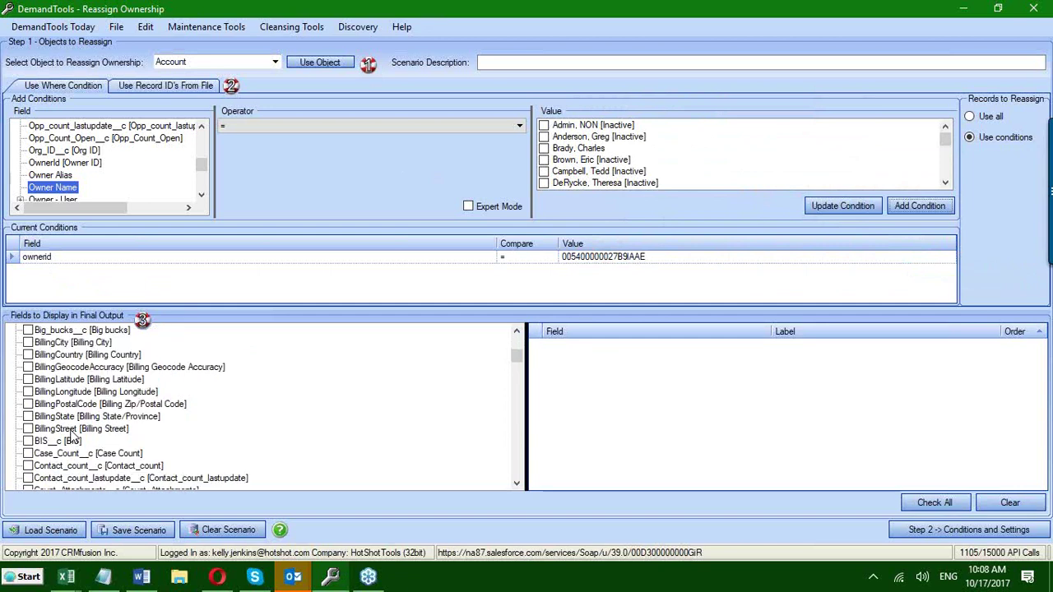
click(71, 431)
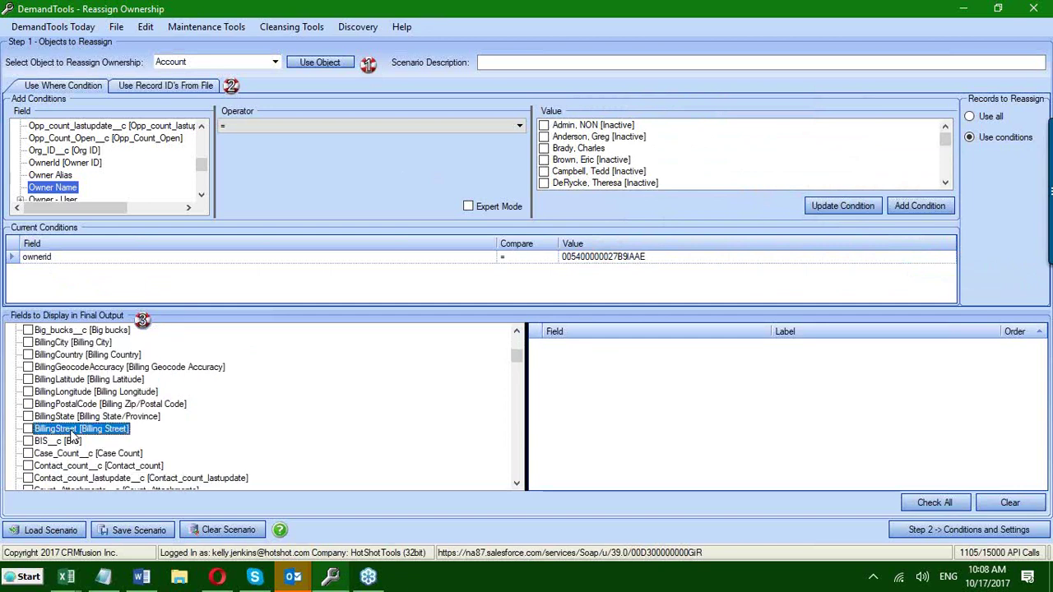
key(n)
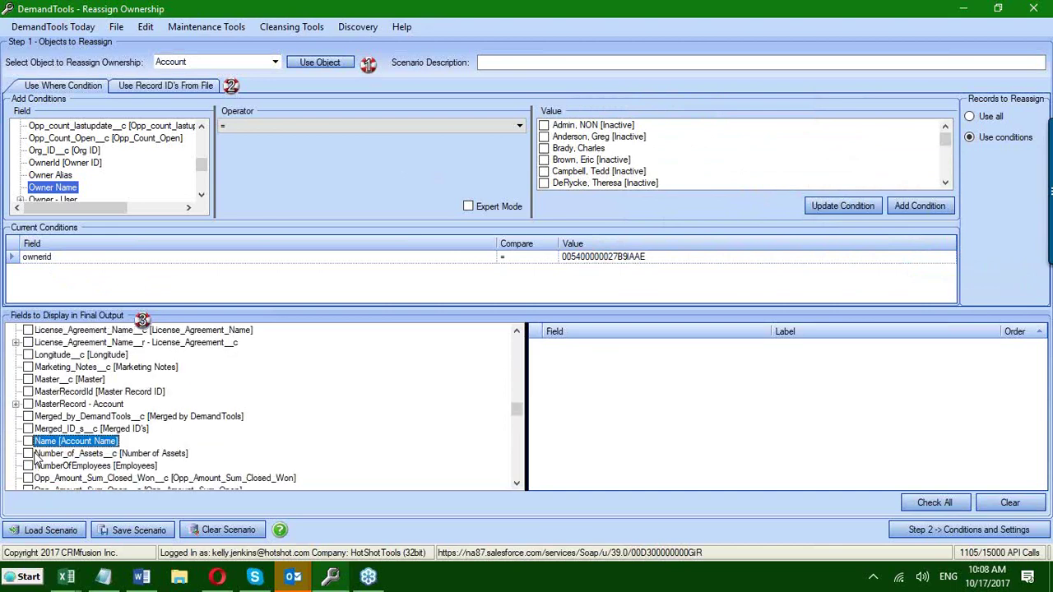
click(29, 441)
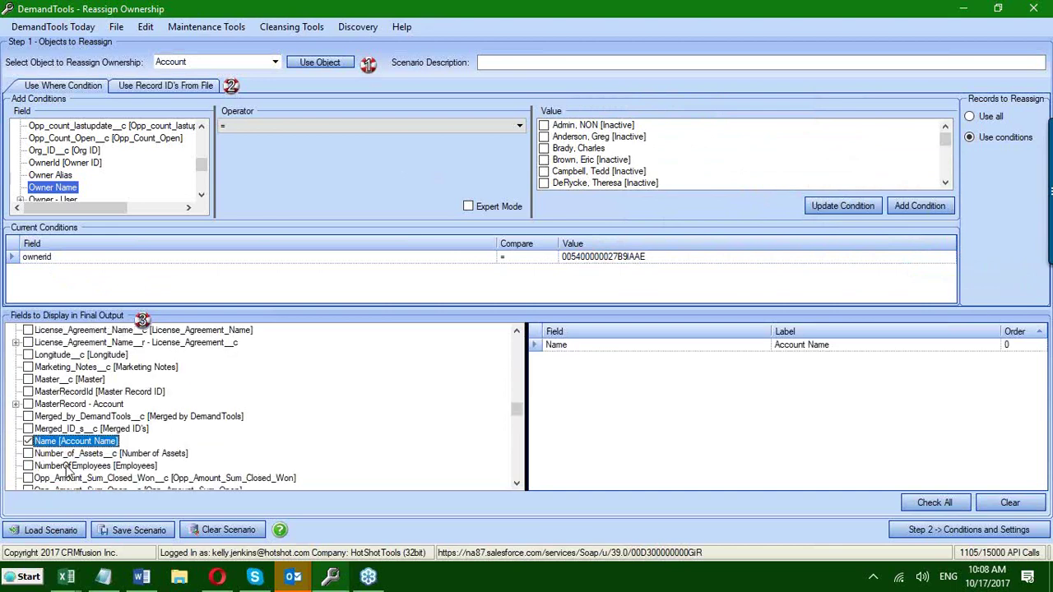
- Add Billing Street, Billing City, Billing State/Province, Billing Zip/Postal Code and Annual Revenue to the final output fields
scroll(66, 465, up, 8)
key(b)
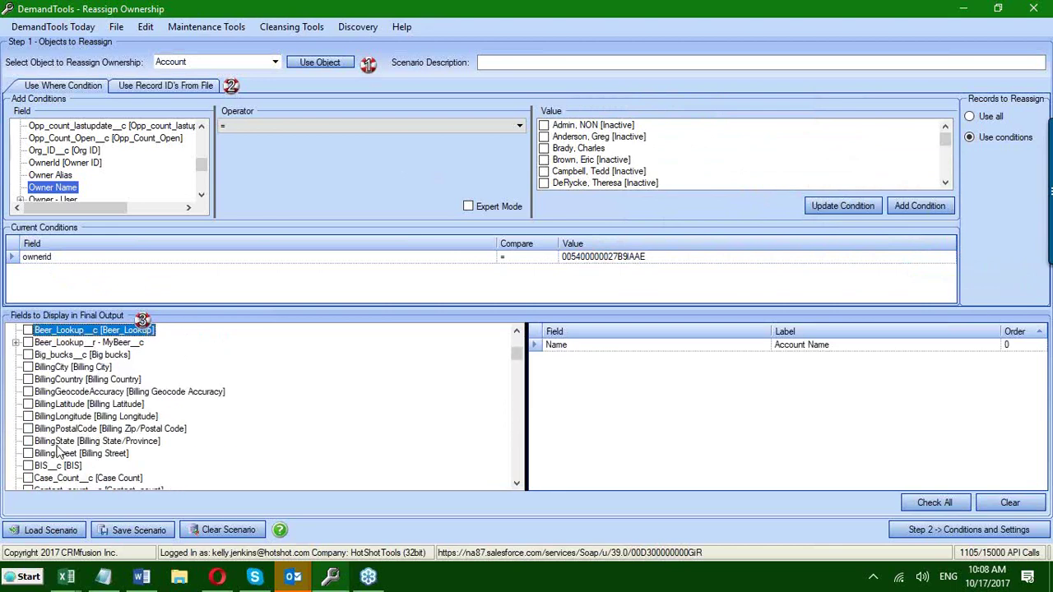
click(28, 453)
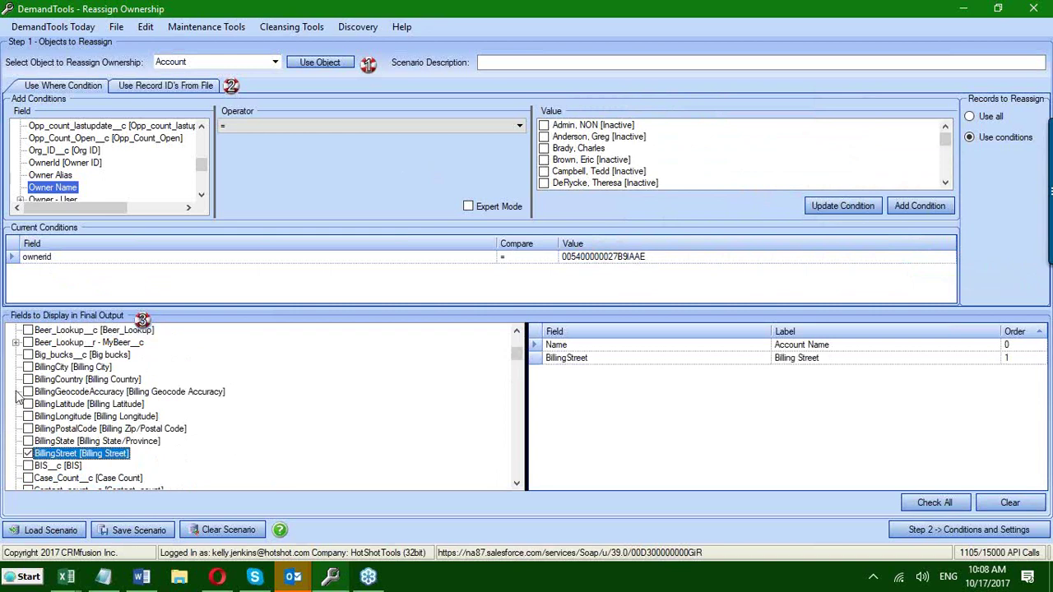
click(28, 367)
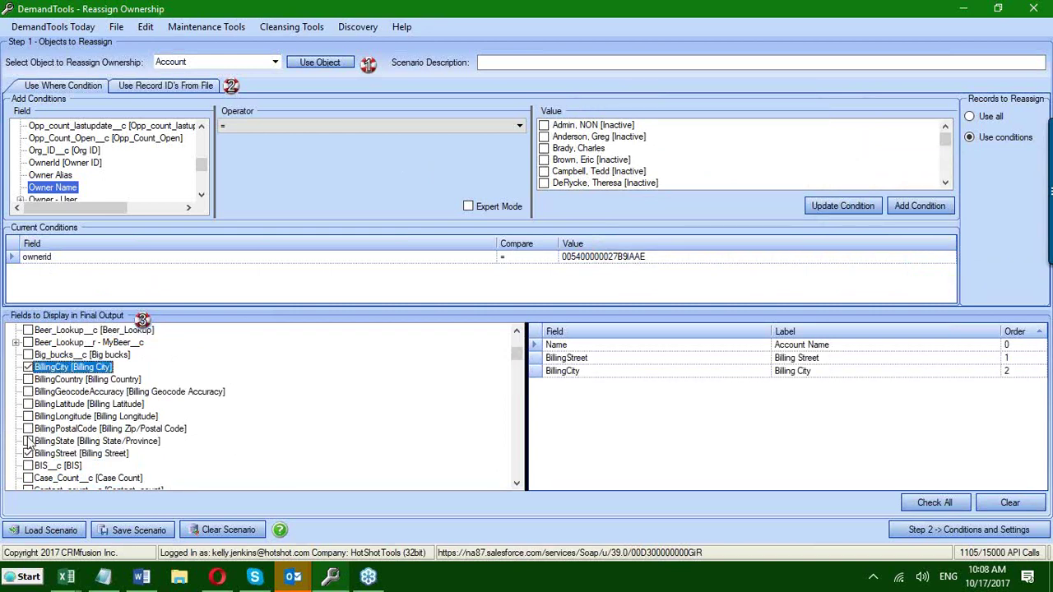
click(28, 441)
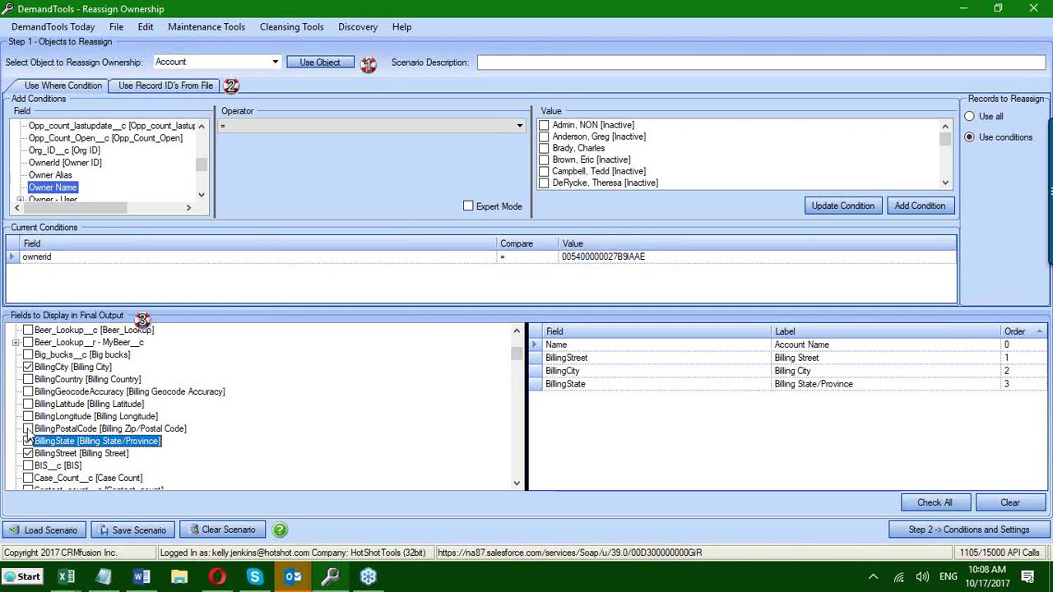
click(28, 428)
scroll(62, 455, up, 3)
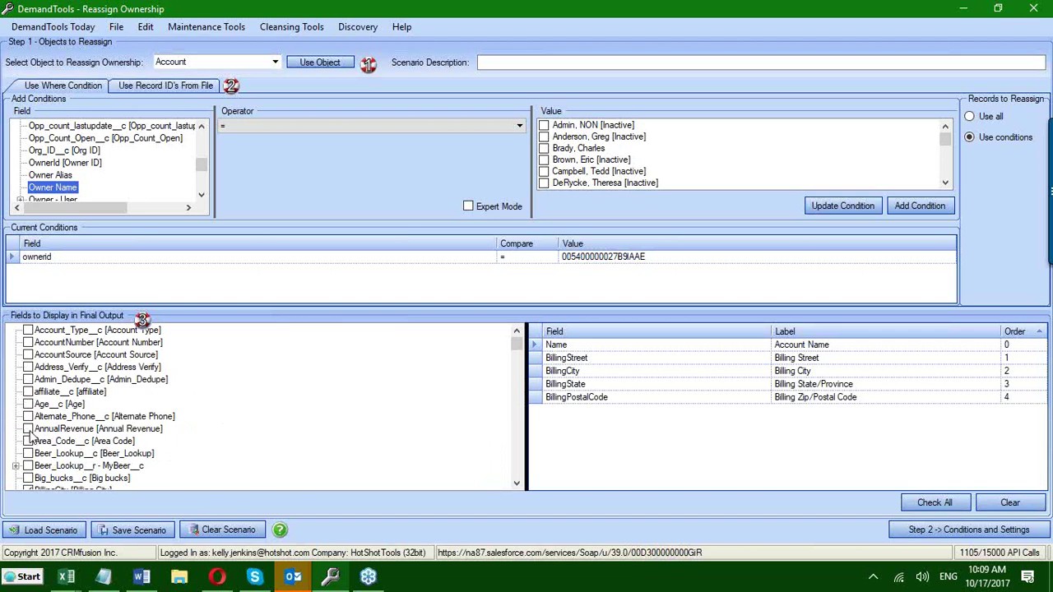
click(28, 429)
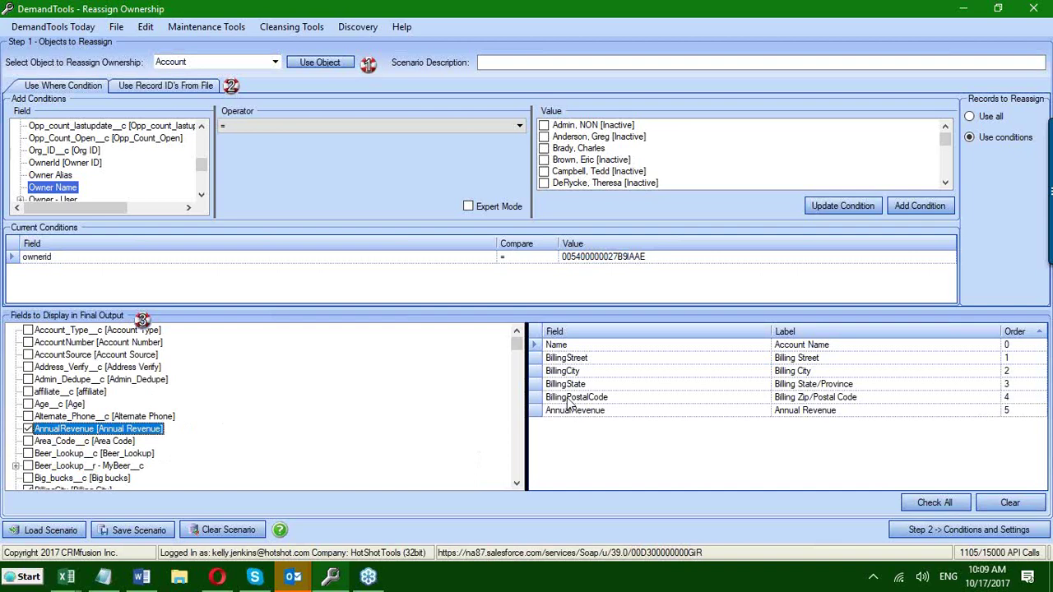
- Proceed to the Step 2 conditions and settings and set the final reassignment option to Reassign to
click(964, 528)
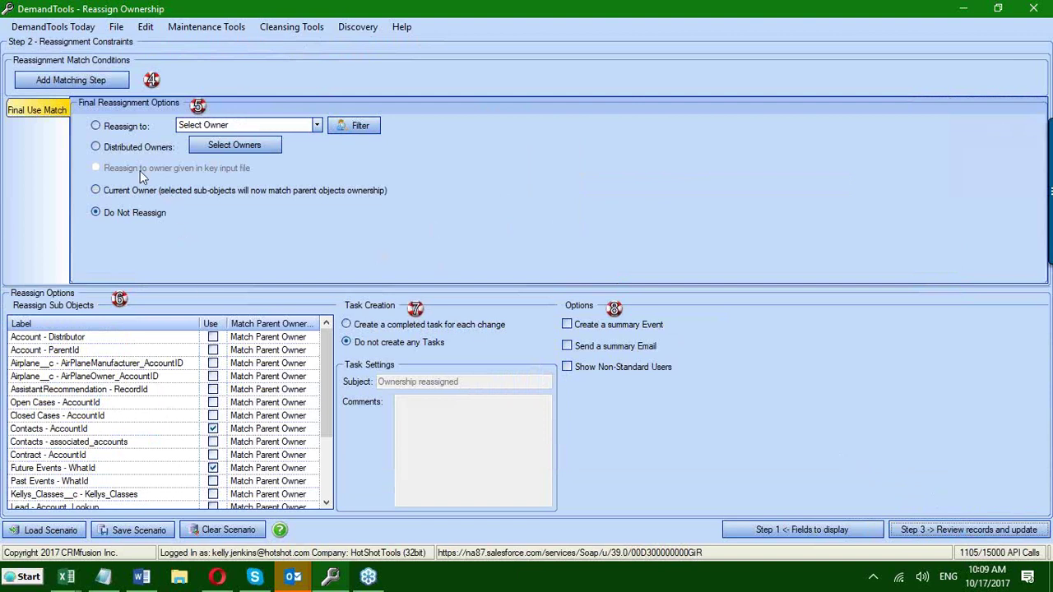
click(95, 211)
click(97, 129)
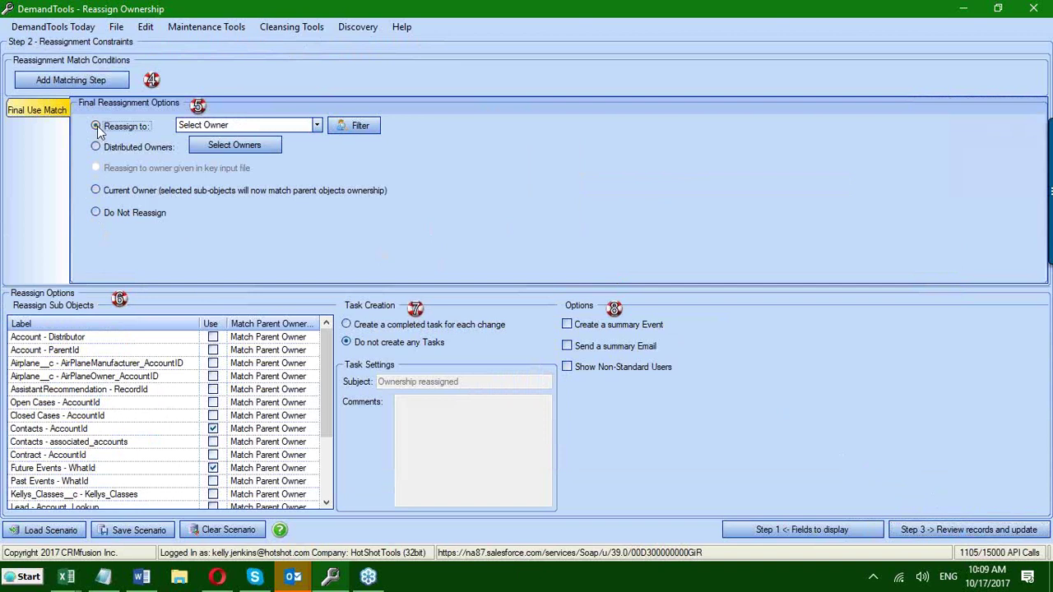
- Try selecting a user as the new owner, and open the owner filter prompt and cancel it
click(317, 125)
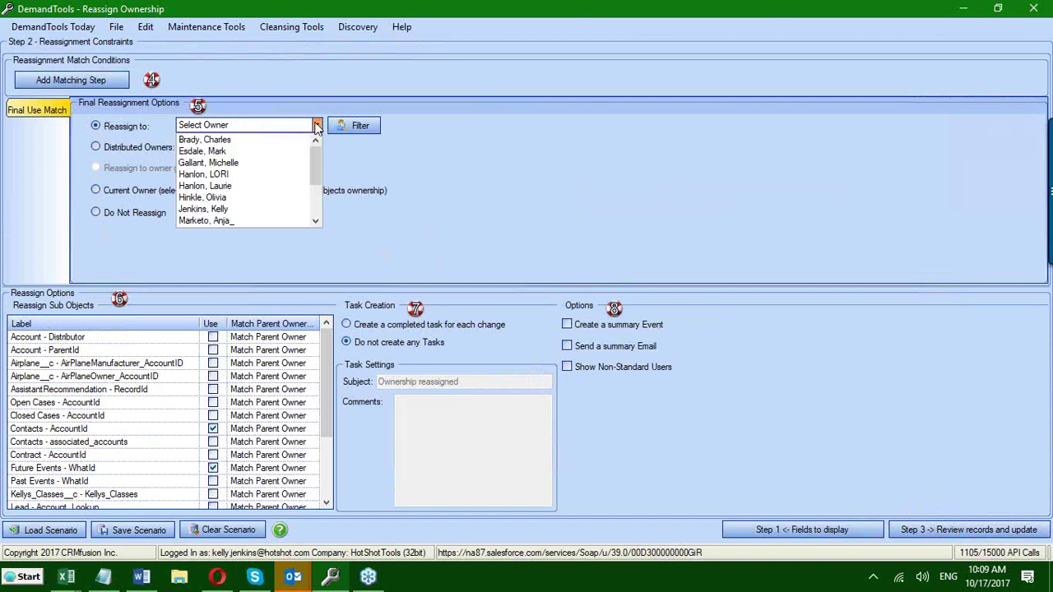
click(215, 140)
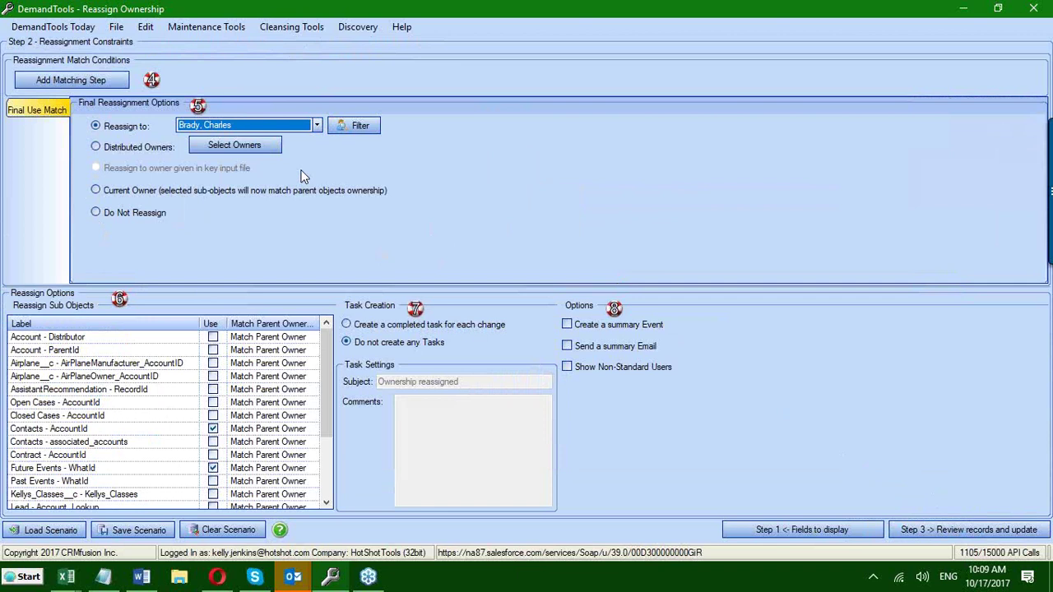
click(317, 126)
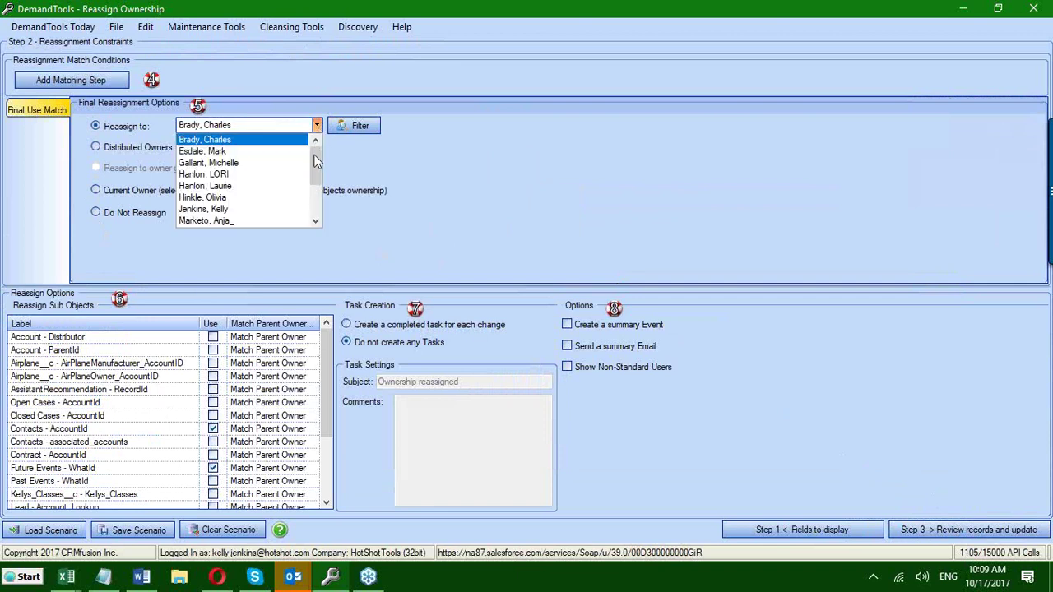
mouse_move(315, 164)
mouse_down()
mouse_move(315, 208)
mouse_move(316, 155)
mouse_up()
click(216, 139)
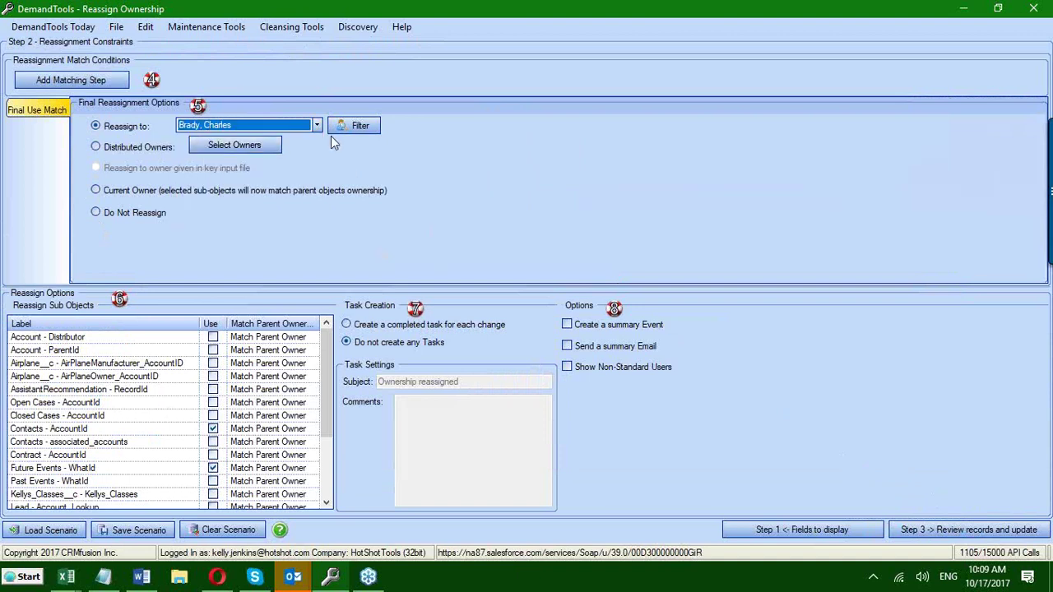
click(363, 129)
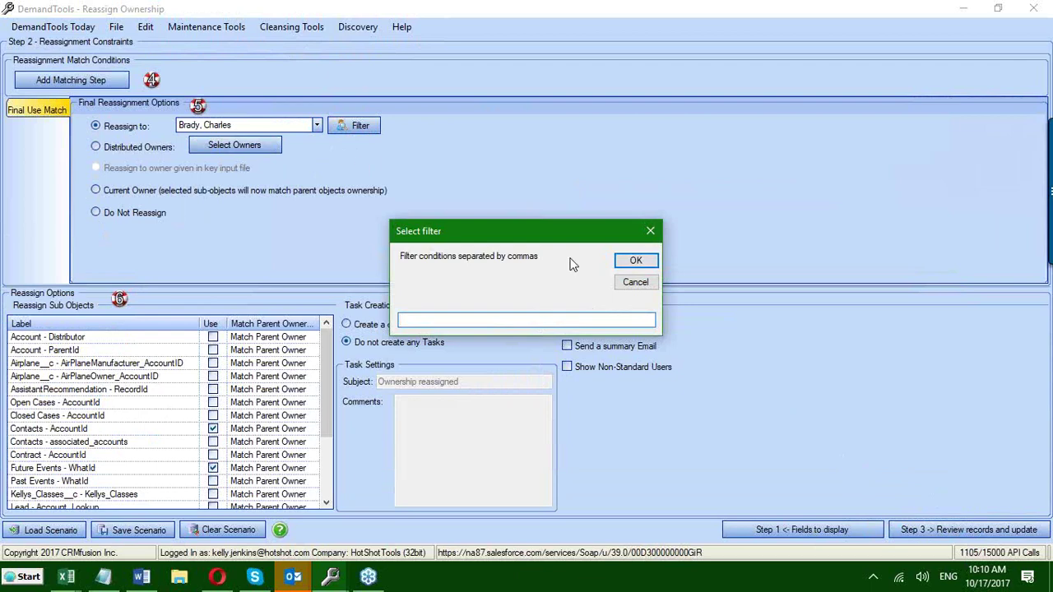
click(631, 282)
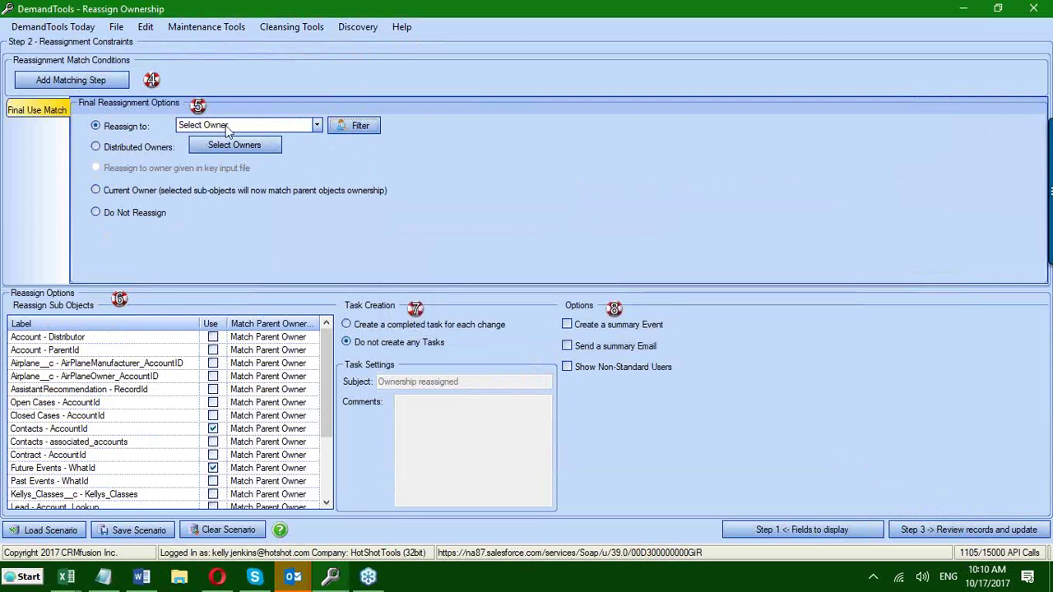
- Exclude Future Events - WhatId and Open Opportunities - AccountId from the reassigned sub-objects and include Open Cases - AccountId
mouse_move(201, 114)
drag(324, 412, 325, 442)
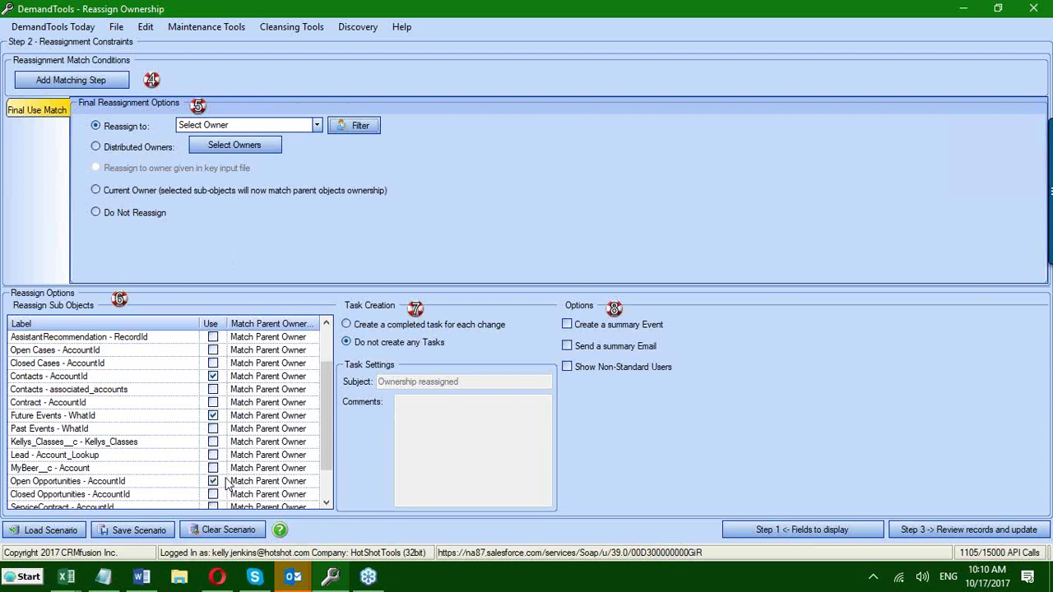
scroll(228, 483, down, 1)
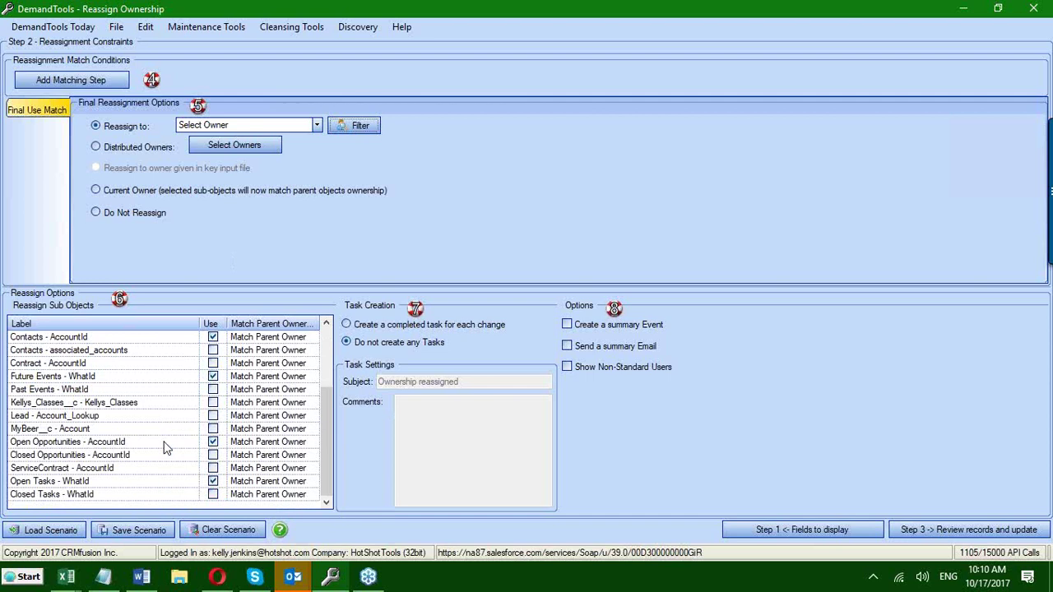
click(213, 377)
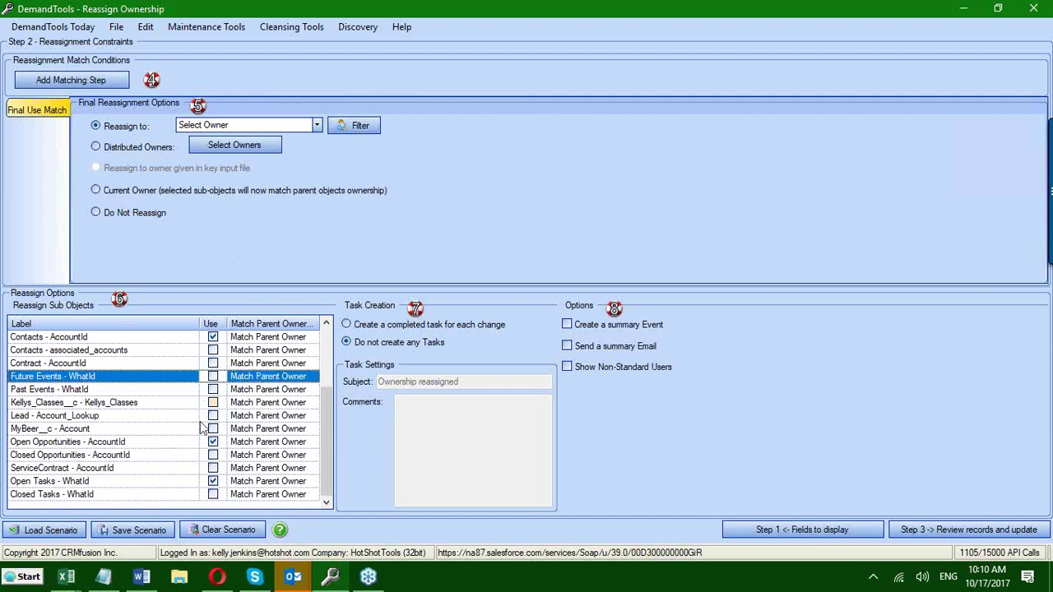
click(213, 442)
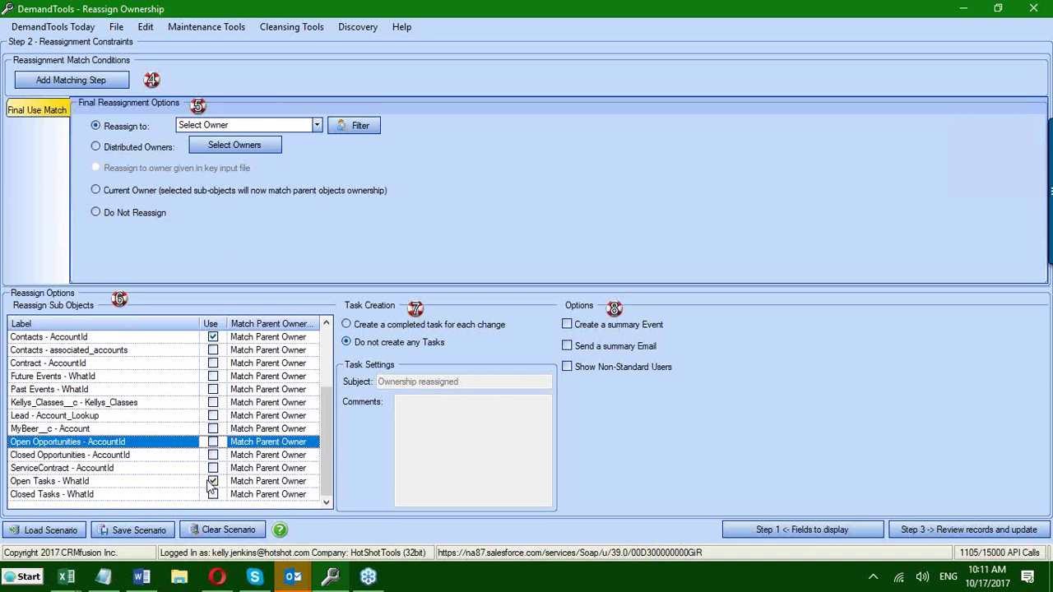
scroll(94, 463, up, 2)
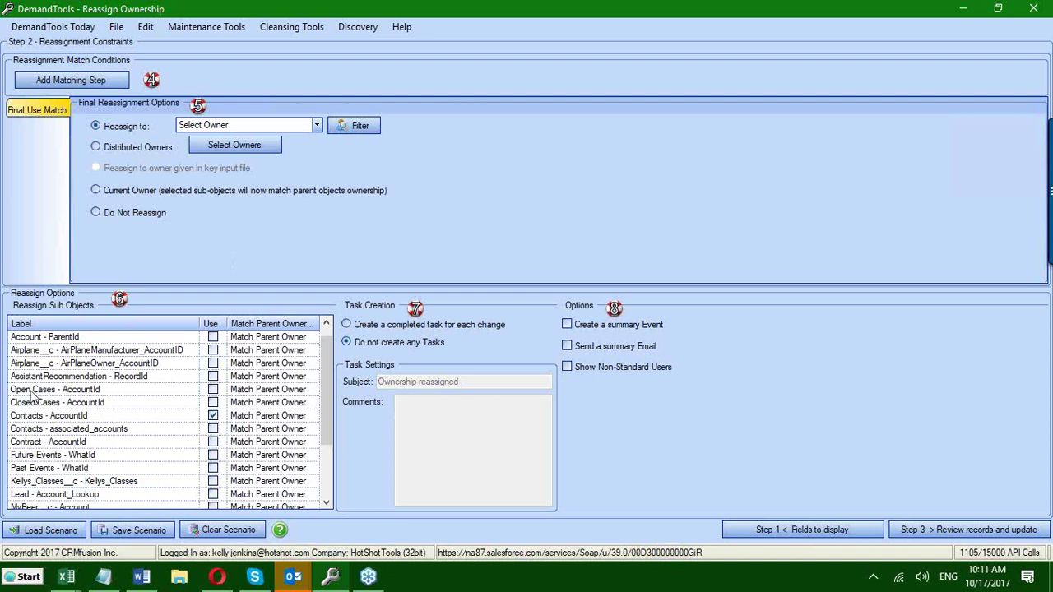
click(213, 390)
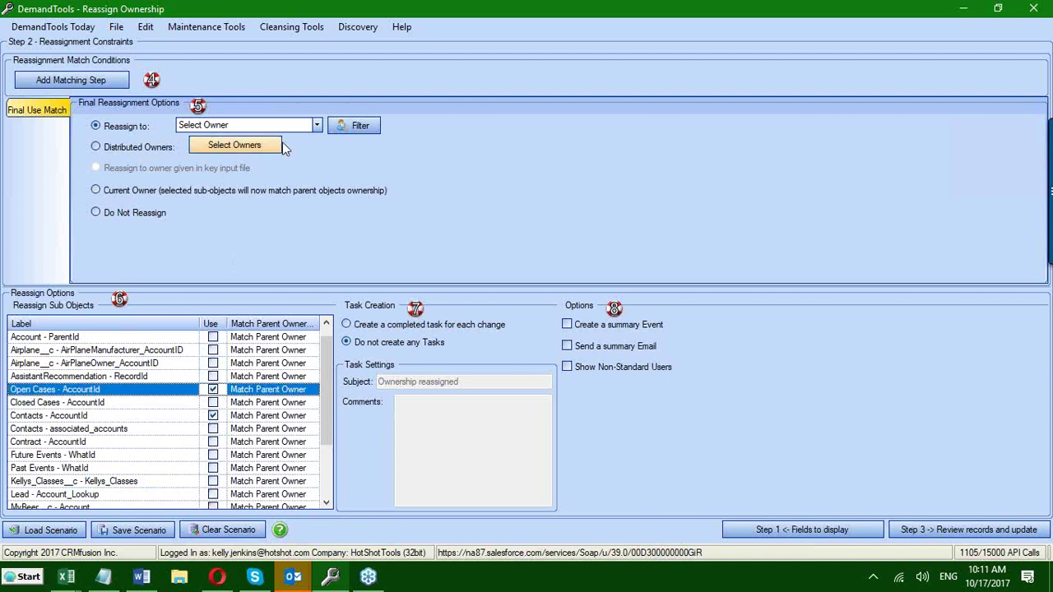
- Select the user who becomes the new owner for the Reassign to option, keeping Contacts - AccountId included
click(307, 129)
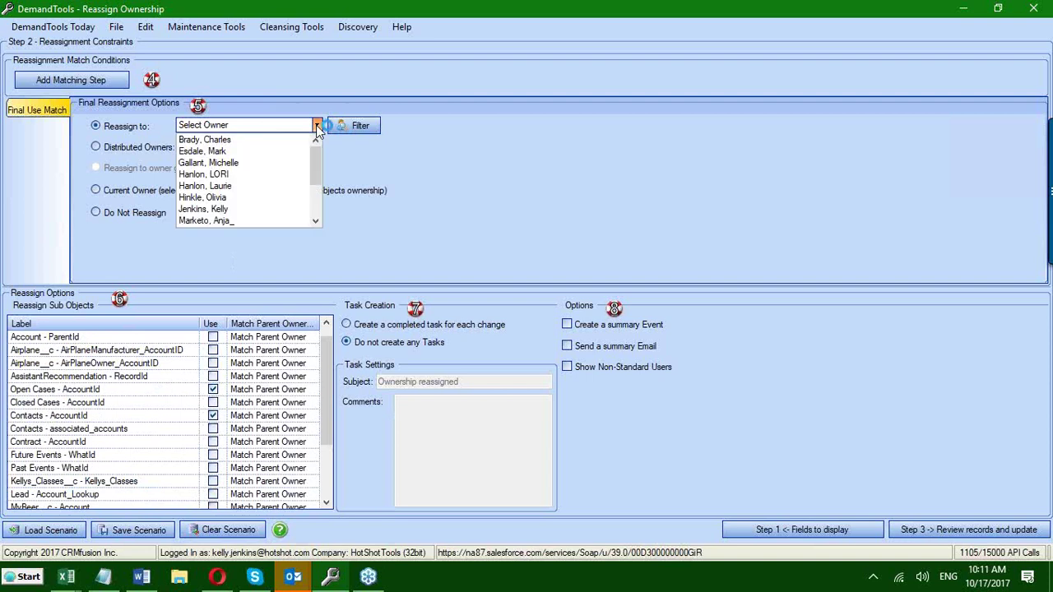
click(247, 139)
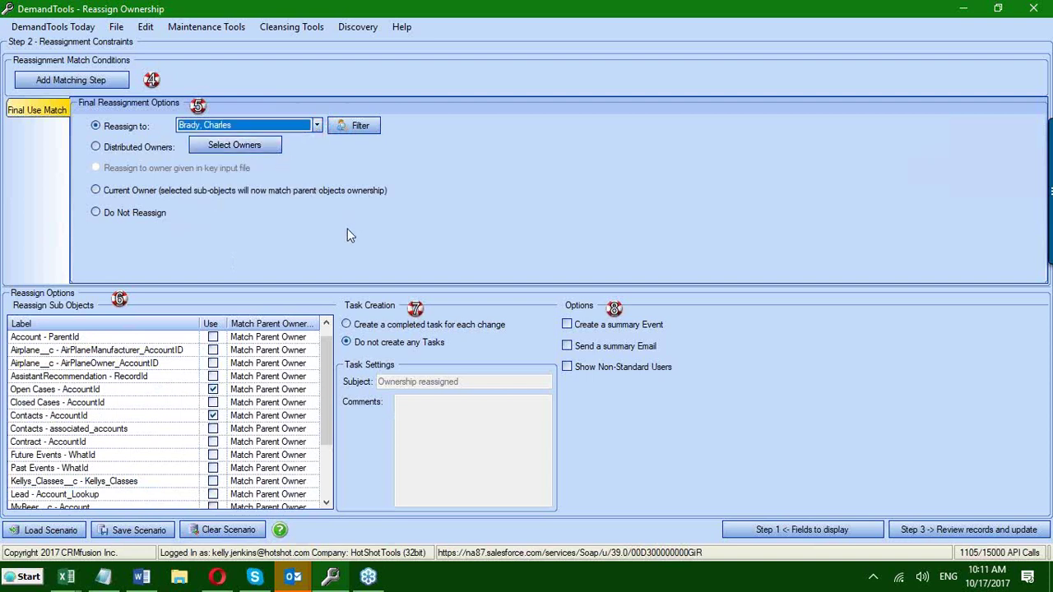
click(214, 415)
click(212, 414)
- Try the All Records setting for Open Cases - AccountId and set it back to Match Parent Owner
click(244, 393)
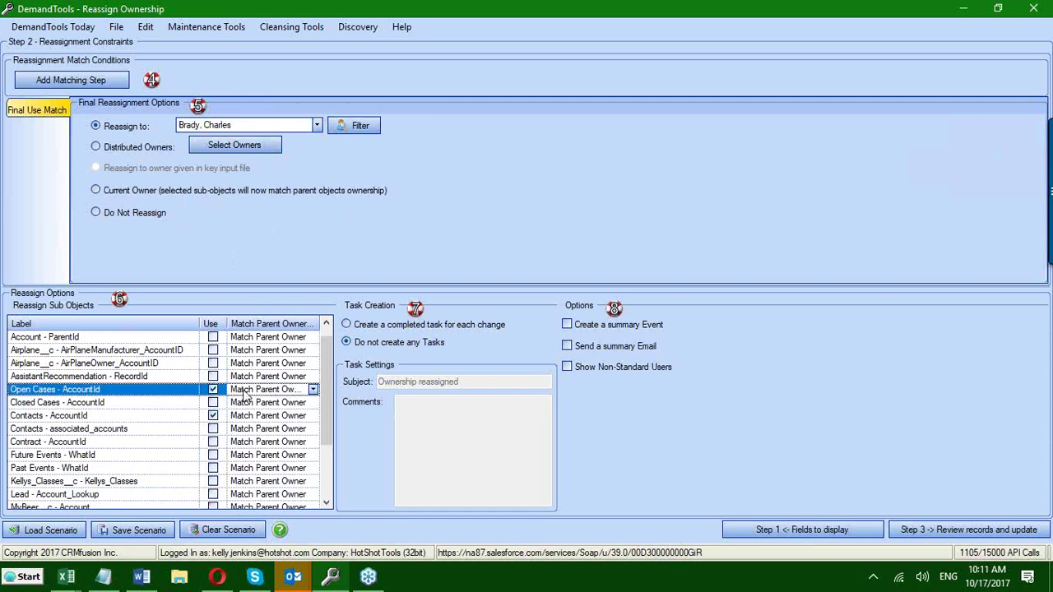
click(312, 390)
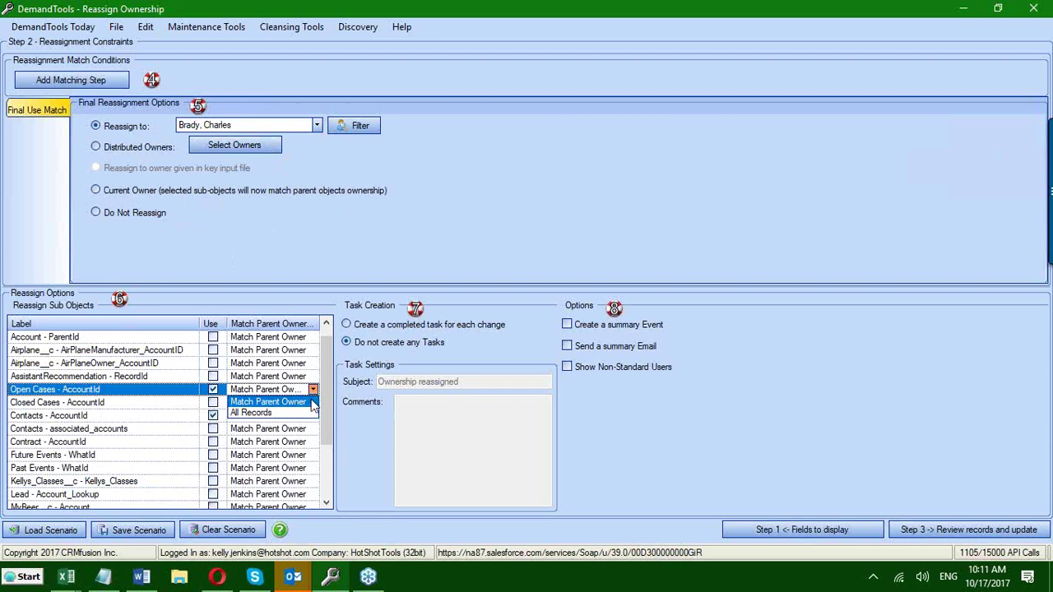
click(262, 416)
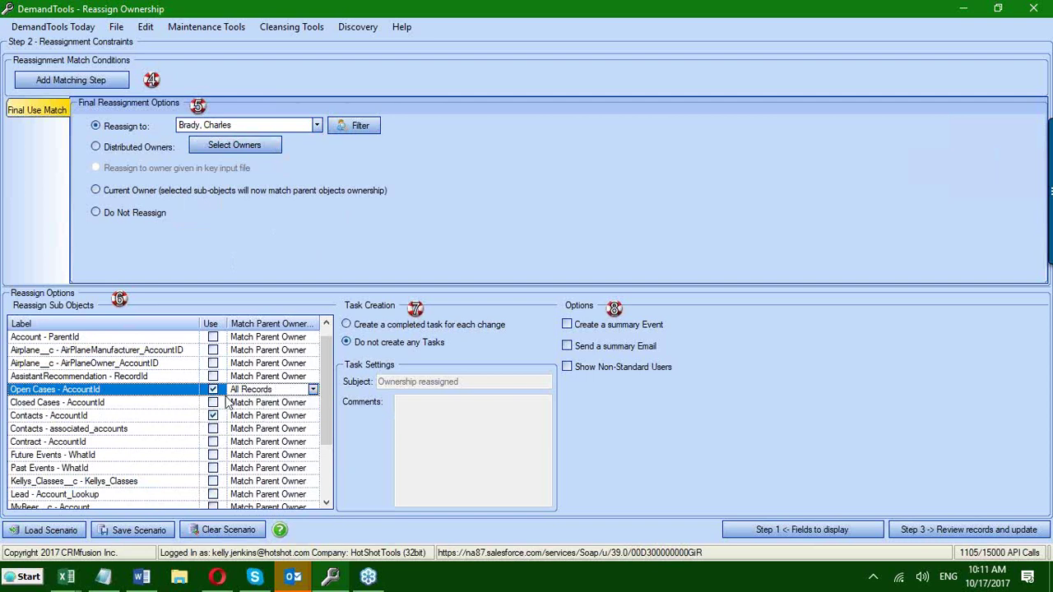
click(313, 392)
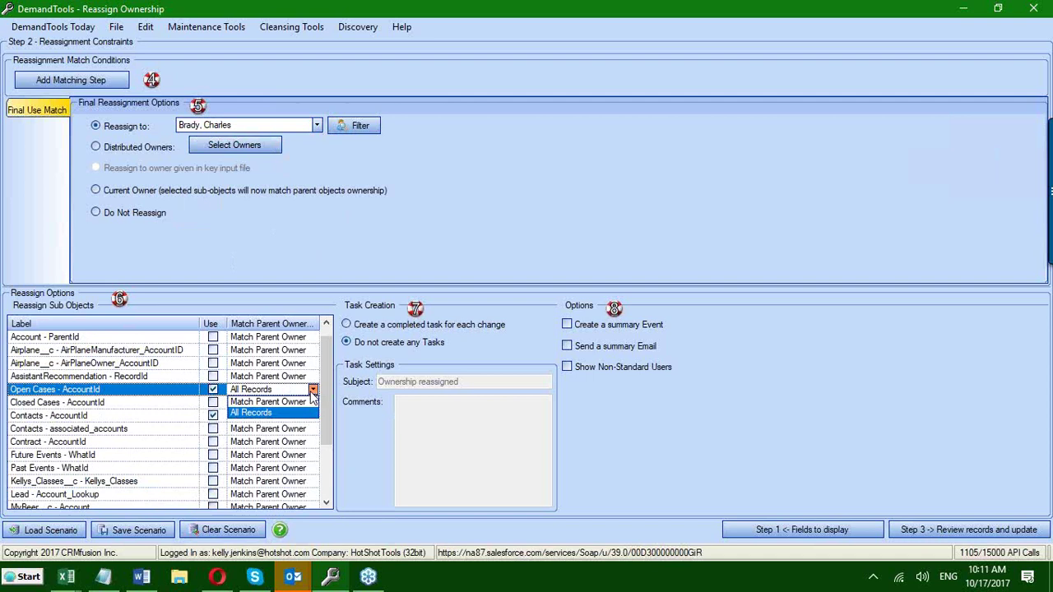
click(271, 402)
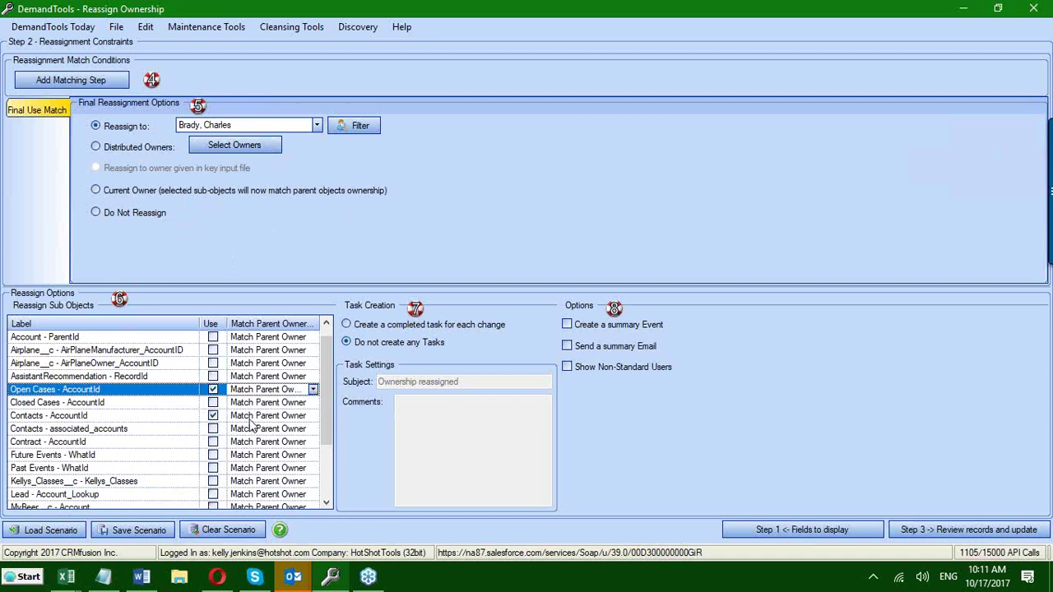
- Try the All Records setting for Contacts - AccountId and set it back to Match Parent Owner
click(251, 419)
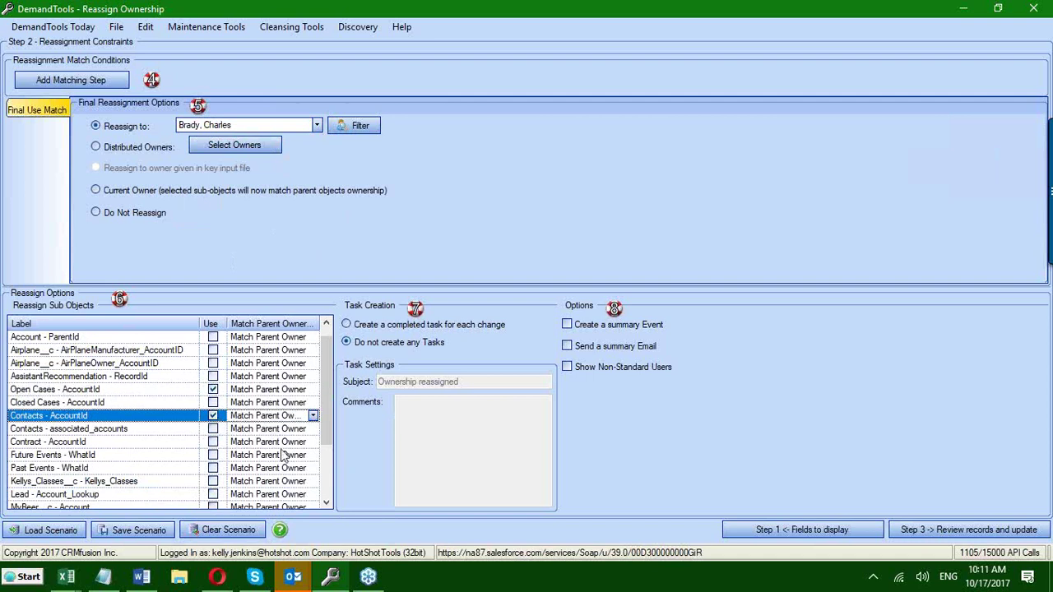
click(313, 416)
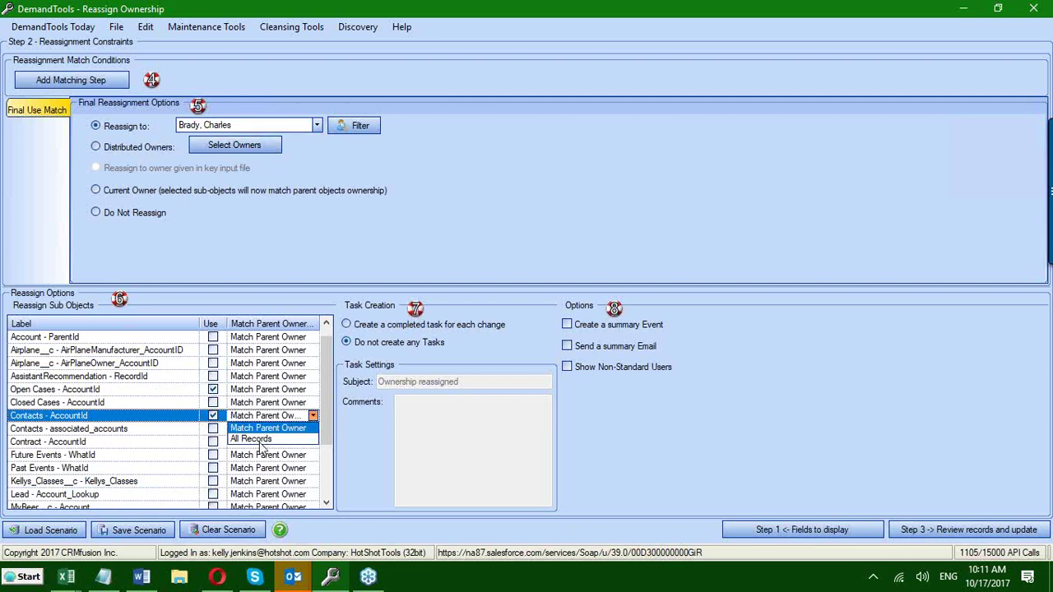
click(260, 440)
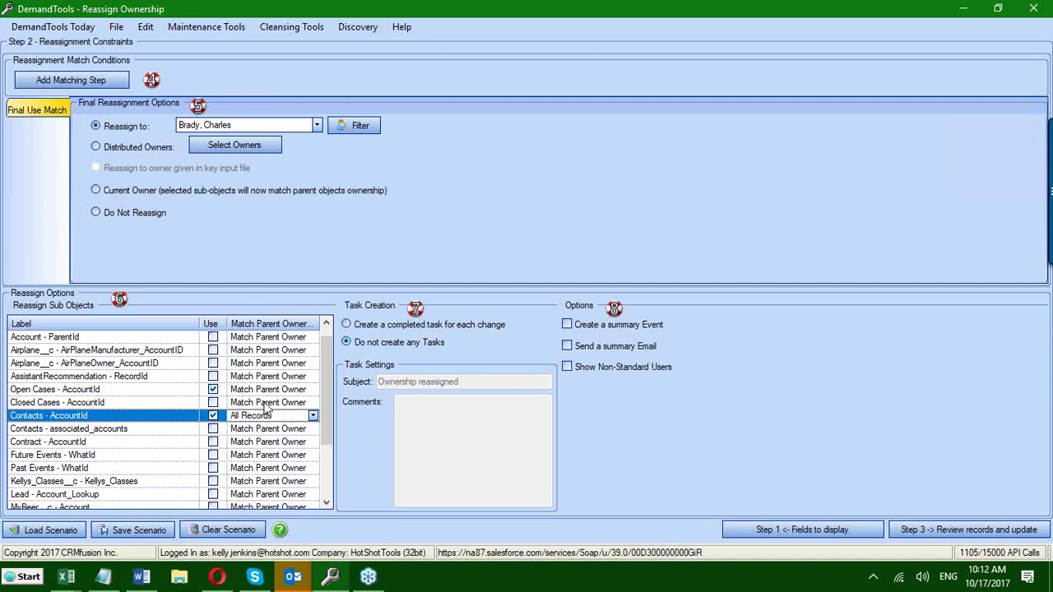
click(313, 416)
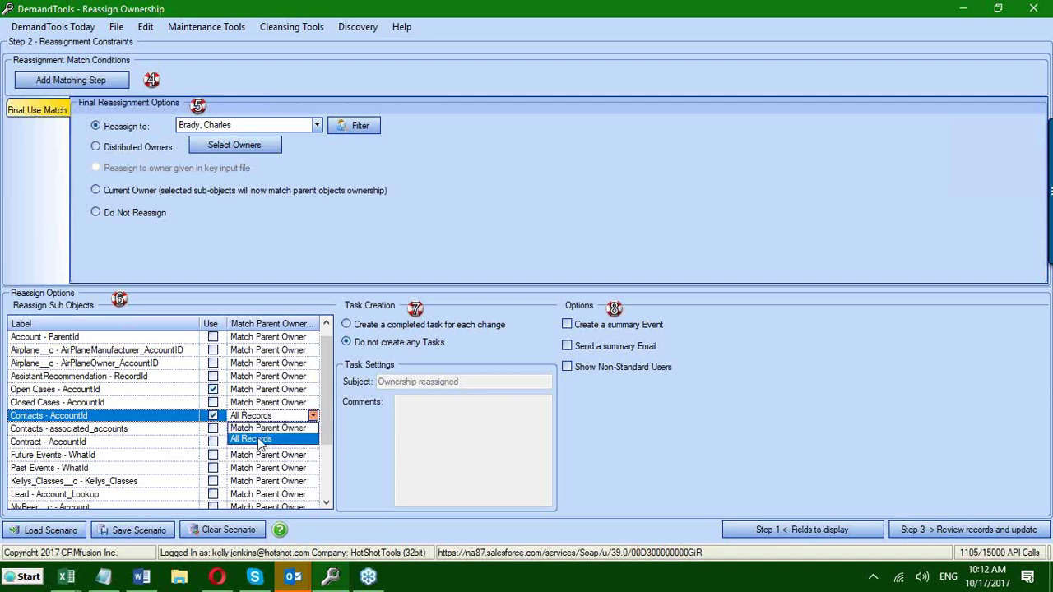
click(258, 428)
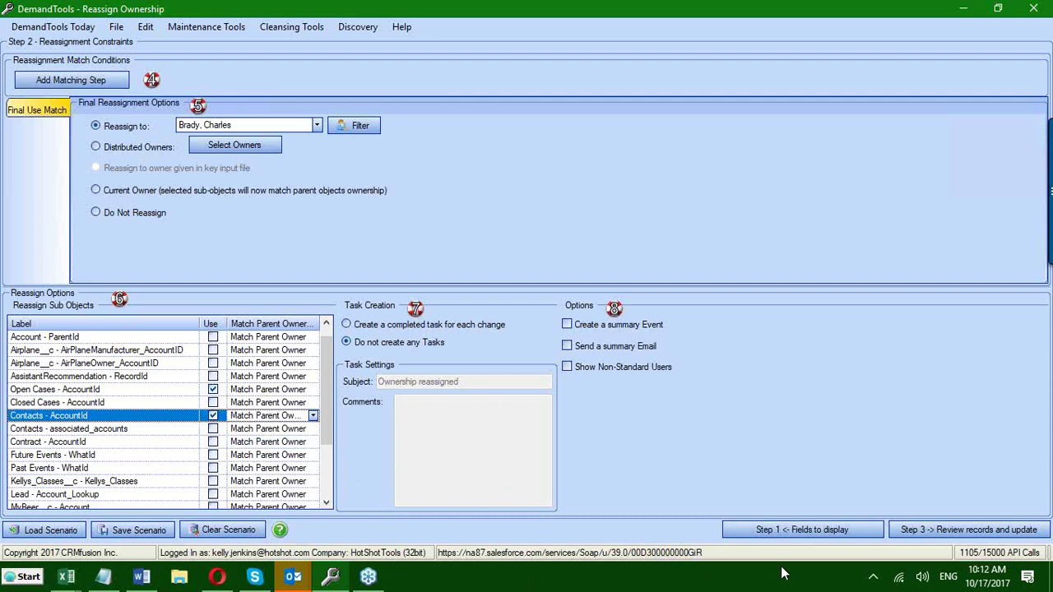
- Proceed to the Step 3 record review and check the account and sub-object figures in the Object Distribution Report
click(918, 530)
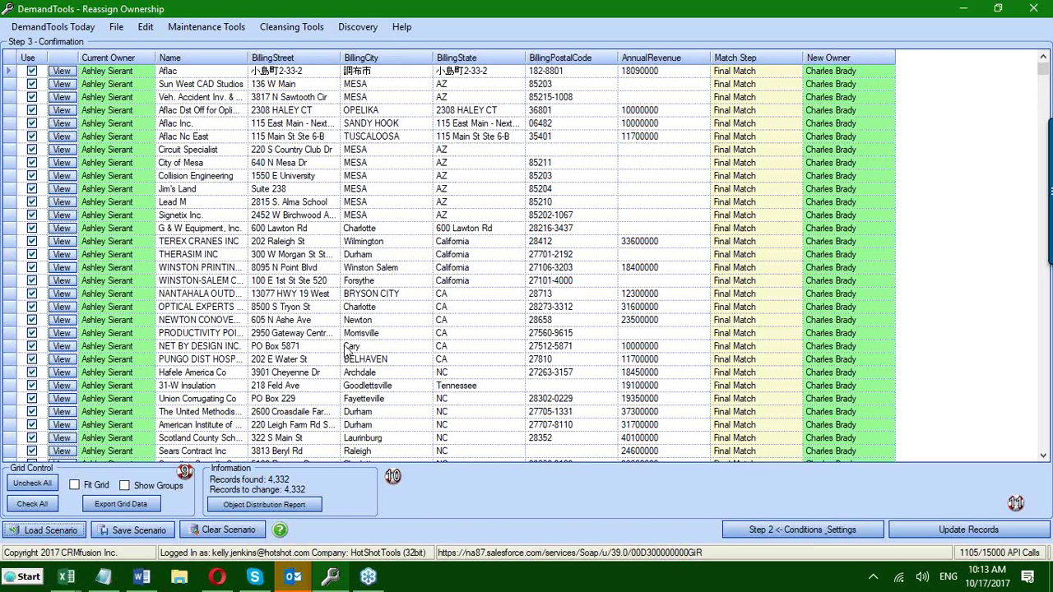
click(266, 504)
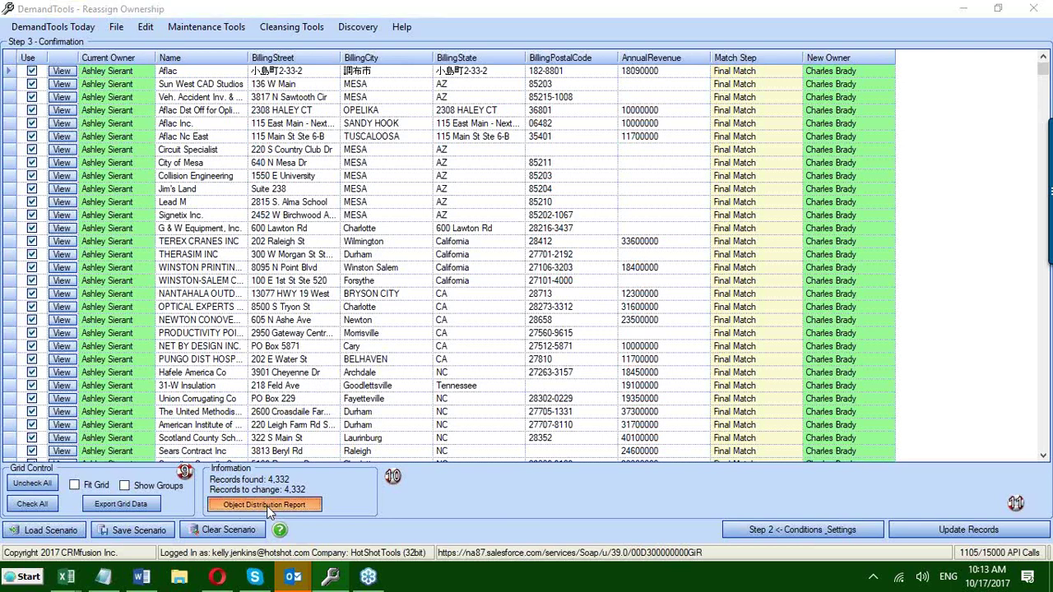
drag(131, 37, 288, 46)
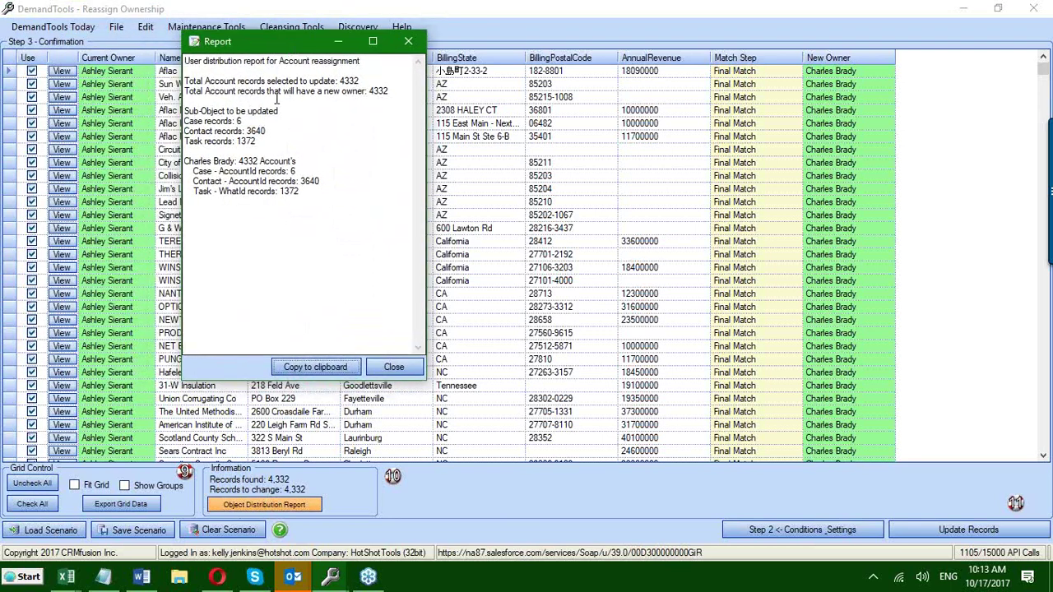
mouse_move(363, 79)
mouse_down()
mouse_move(345, 80)
mouse_move(389, 92)
mouse_move(373, 92)
mouse_up()
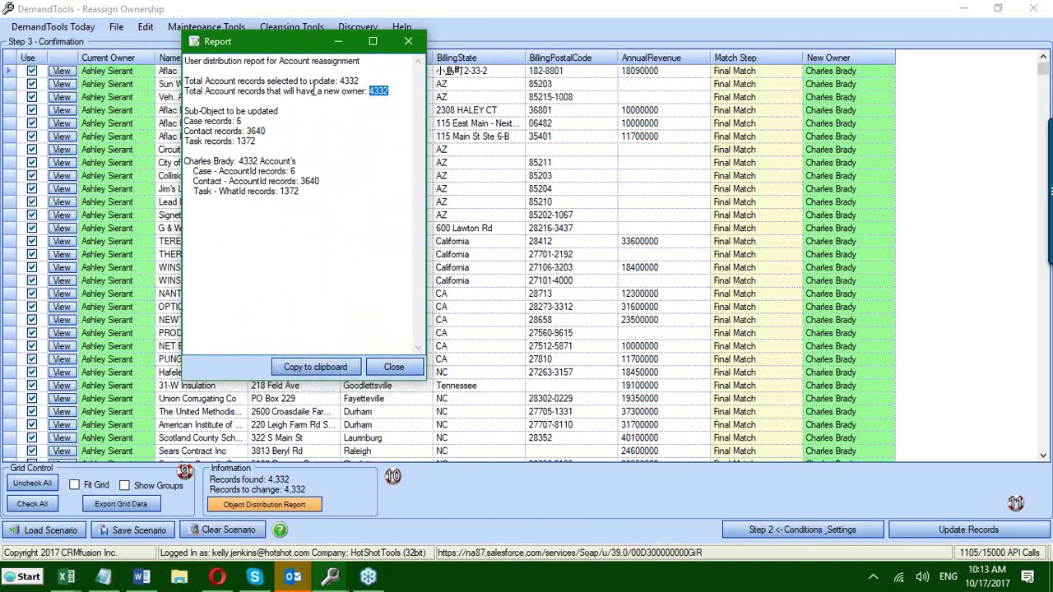
drag(204, 92, 328, 97)
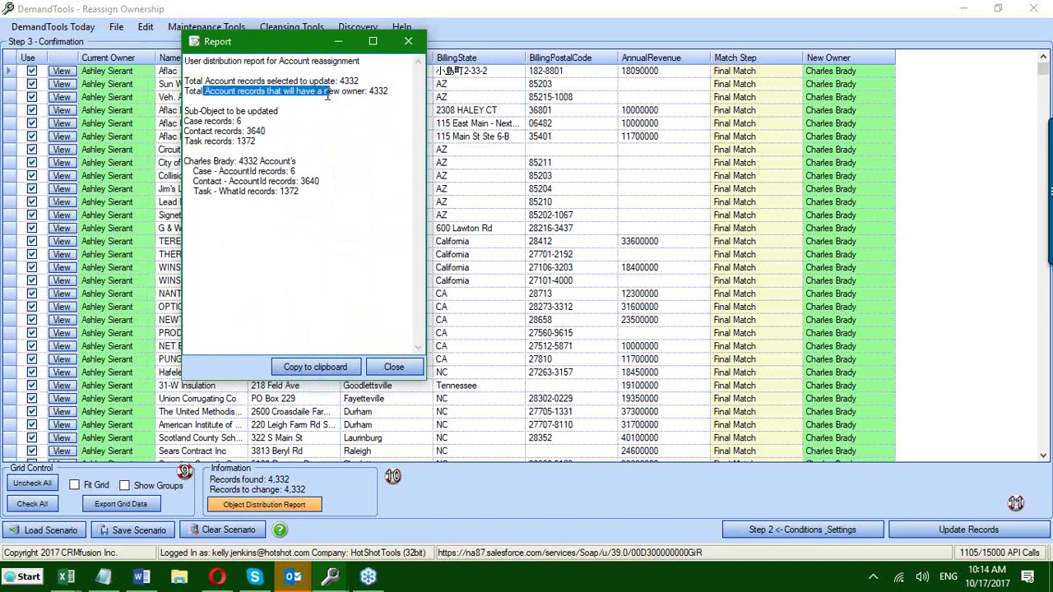
click(248, 121)
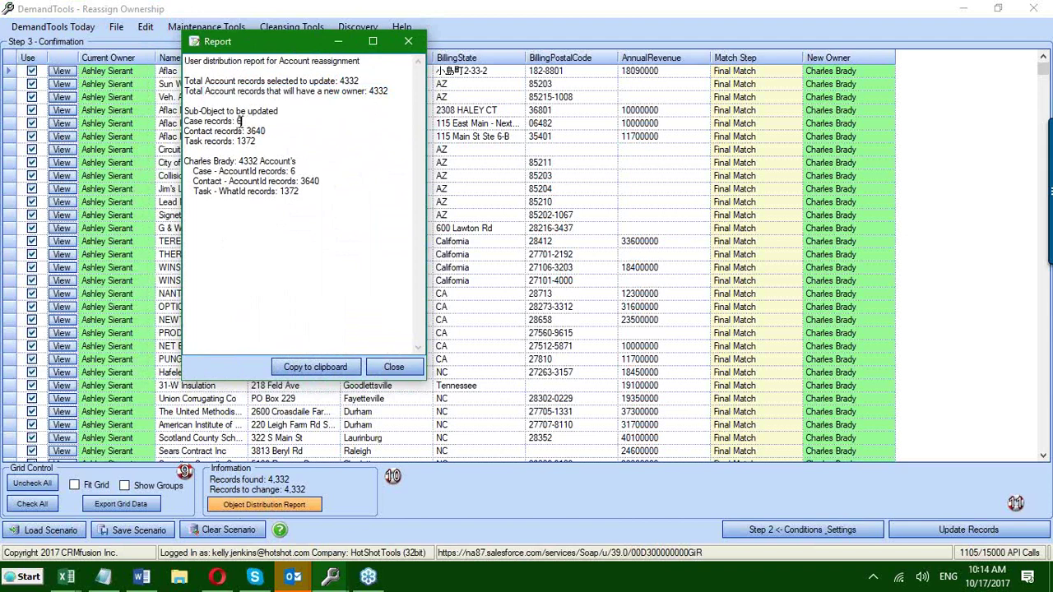
double_click(238, 121)
double_click(293, 172)
double_click(311, 181)
drag(299, 192, 282, 194)
click(392, 370)
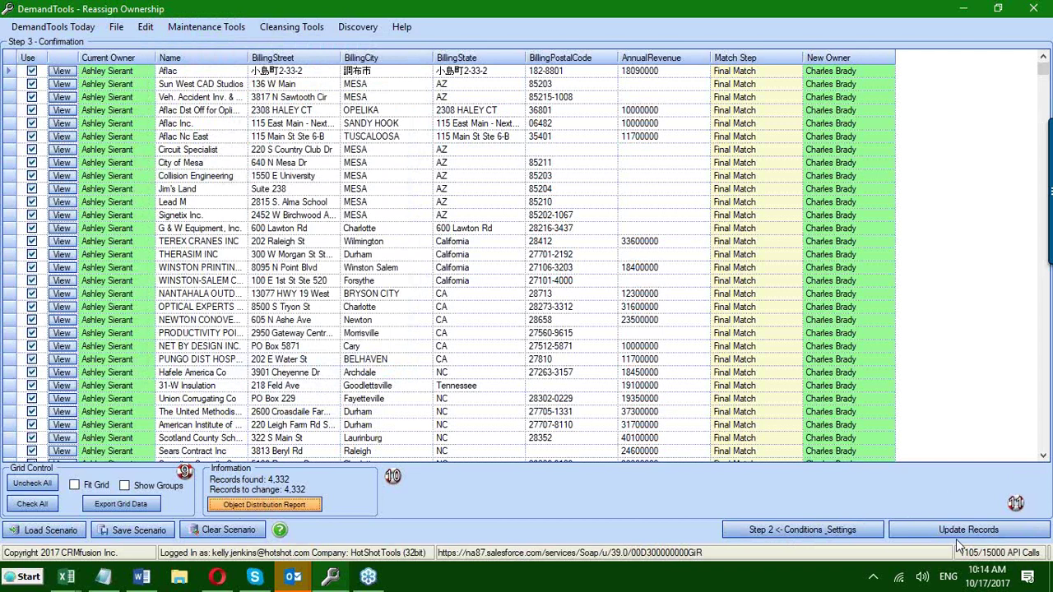
- Reopen the Object Distribution Report and compare its account totals with the case, contact and task record counts
click(275, 503)
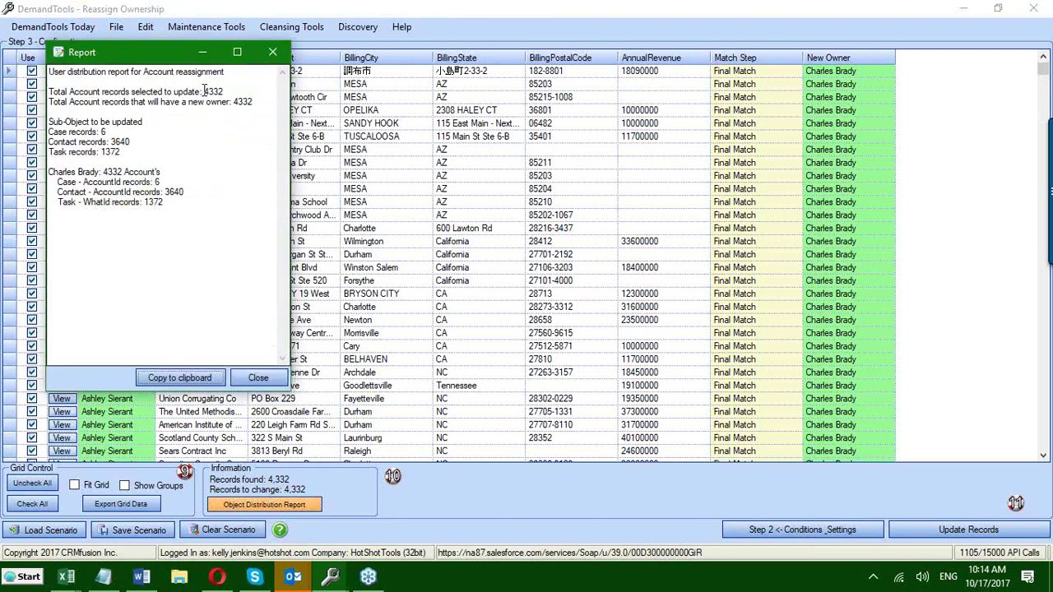
drag(204, 91, 239, 102)
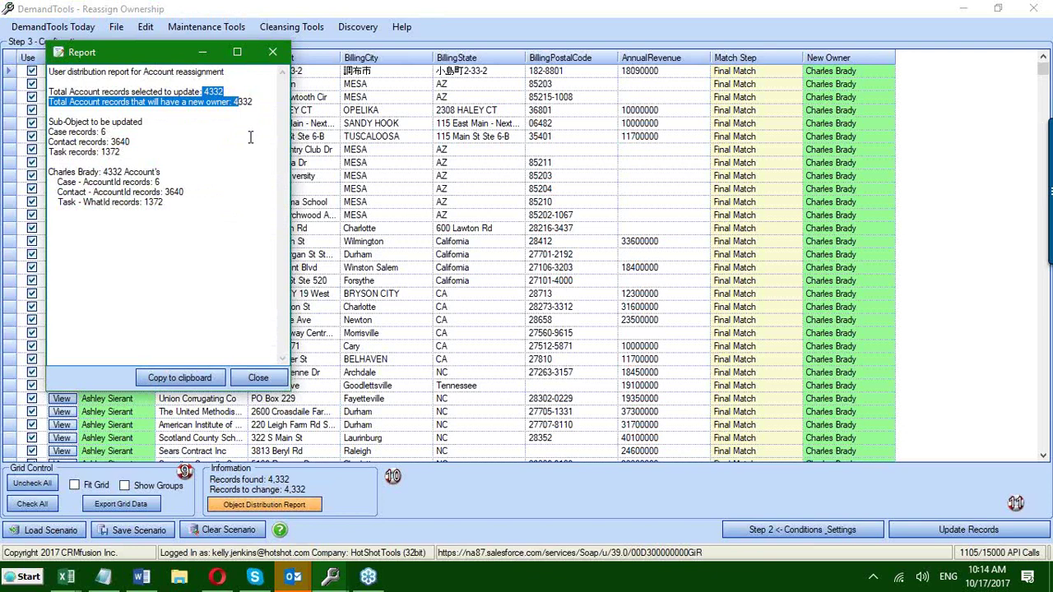
drag(99, 132, 127, 156)
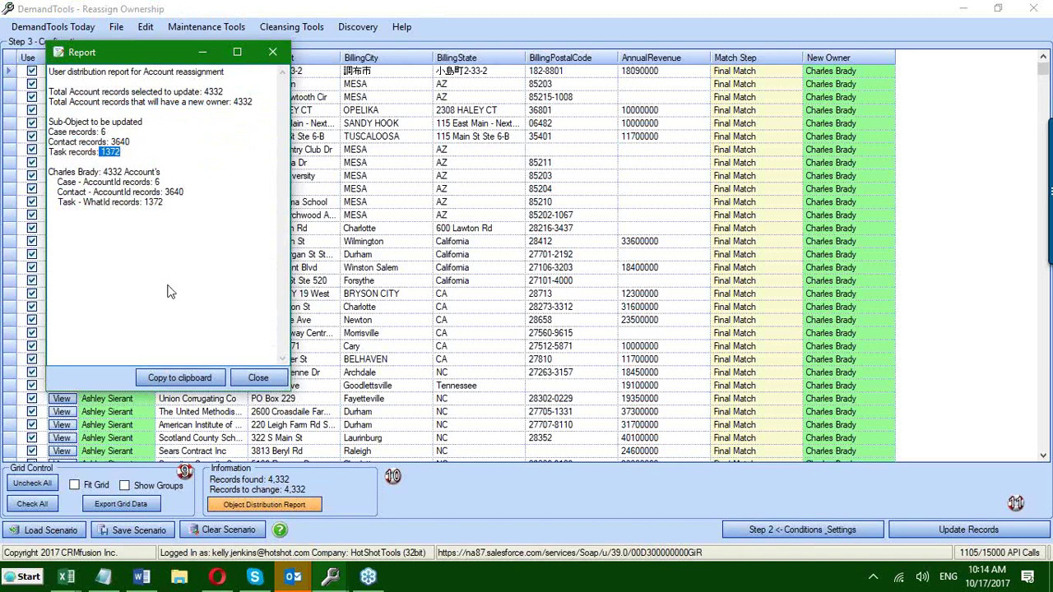
click(258, 378)
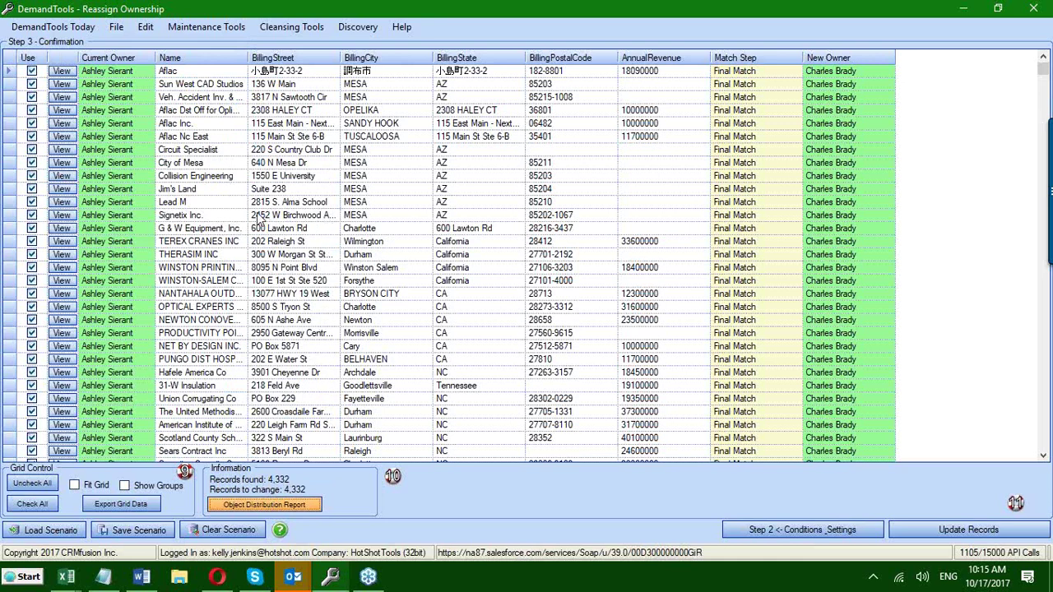
- Try an Update/Insert/Delete batch size of 200 in the general options, restore 100 and cancel the options
click(146, 31)
click(147, 44)
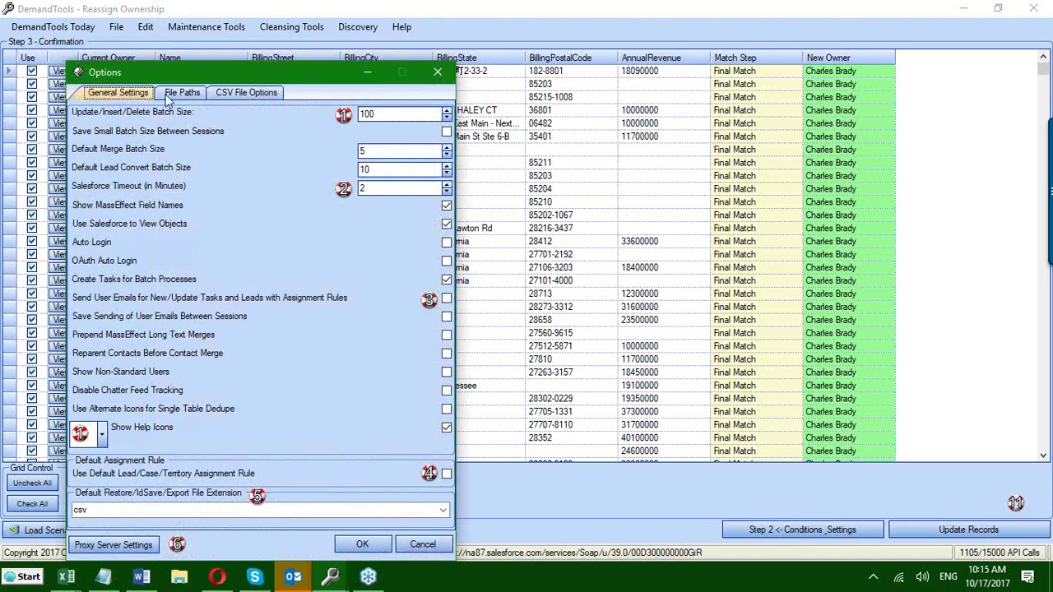
double_click(402, 116)
text(200)
key(BackSpace)
key(BackSpace)
key(BackSpace)
text(100)
drag(302, 67, 308, 45)
click(423, 524)
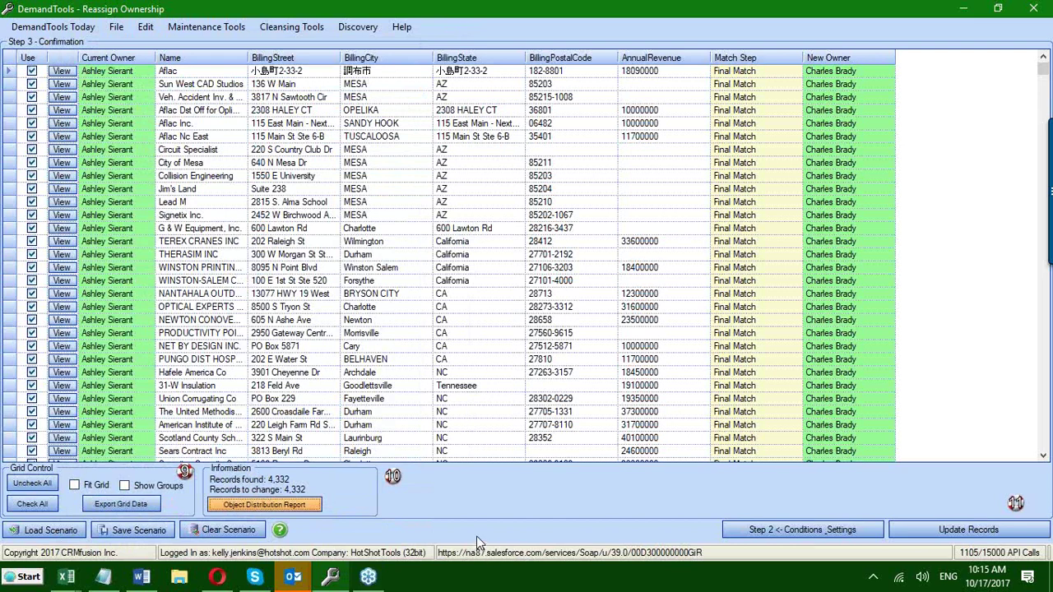
- Return to the Step 1 objects to reassign and select the existing ownerid condition
click(761, 528)
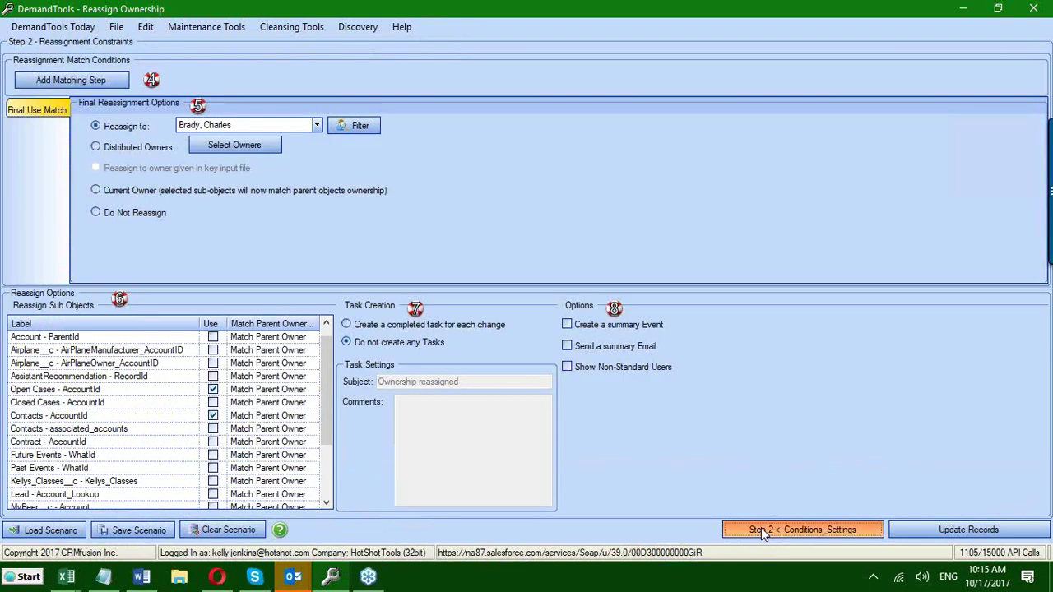
click(761, 527)
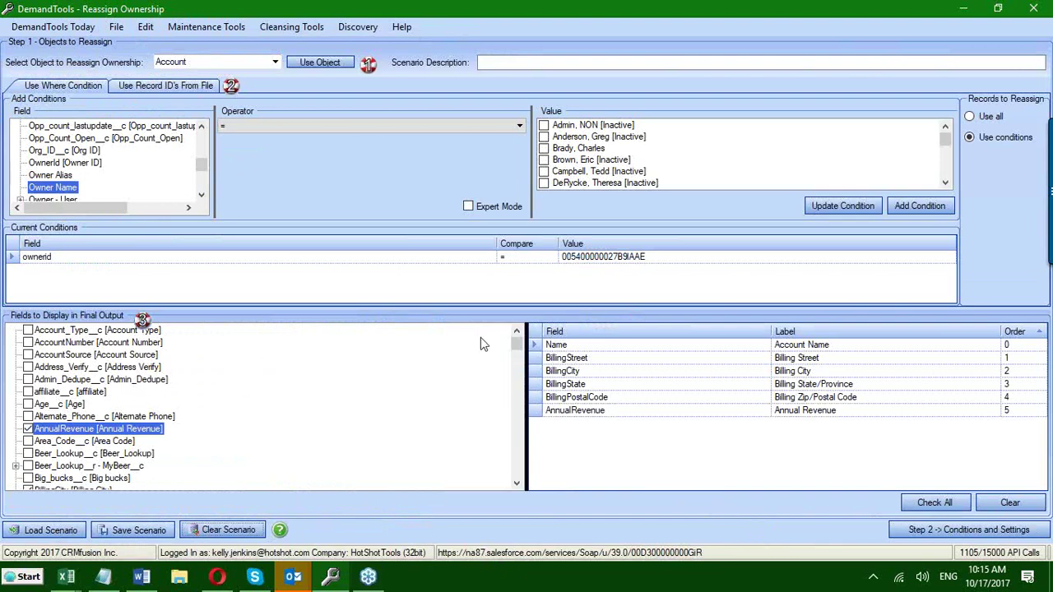
click(11, 260)
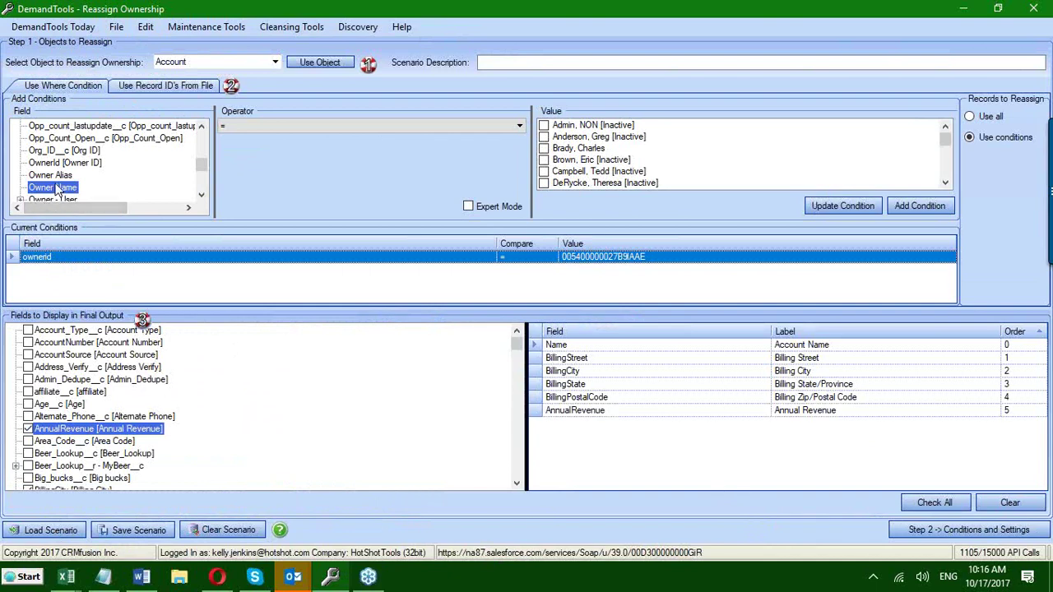
- Add a condition that AnnualRevenue is greater than 10000000
scroll(197, 173, up, 5)
drag(204, 160, 210, 134)
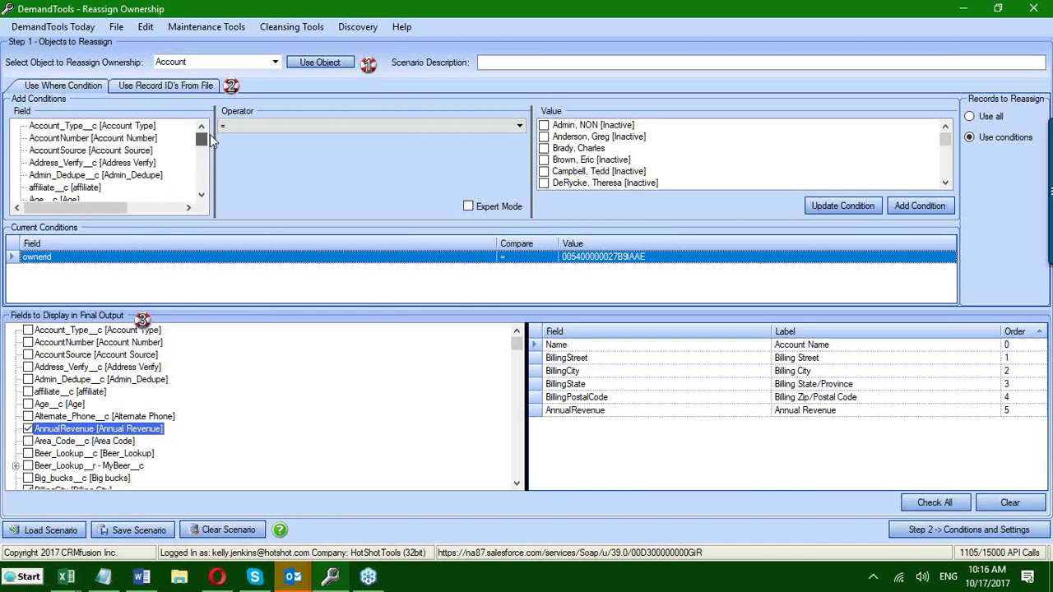
scroll(65, 181, down, 1)
click(74, 187)
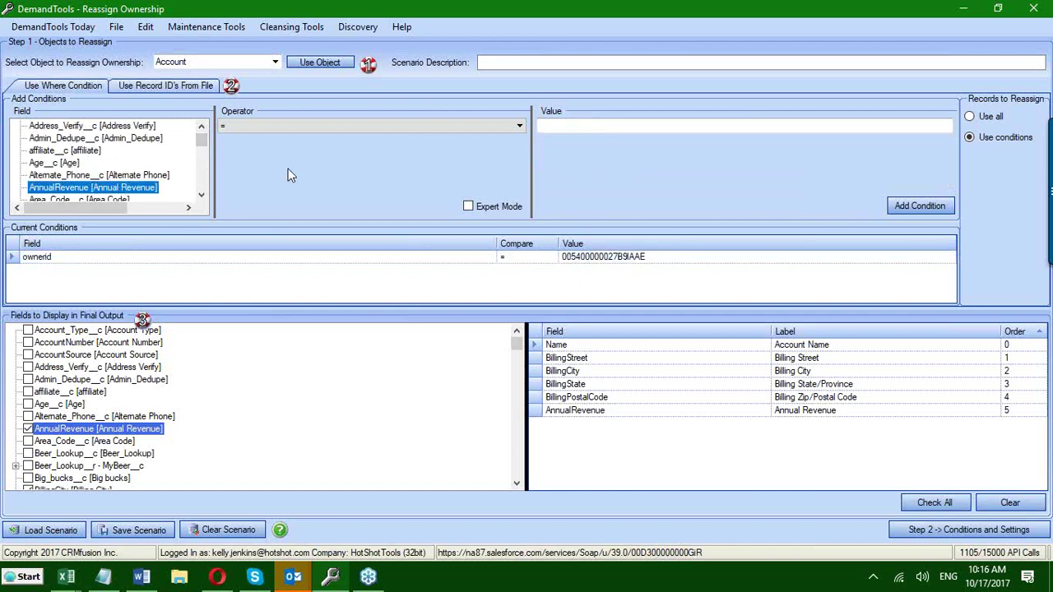
click(273, 128)
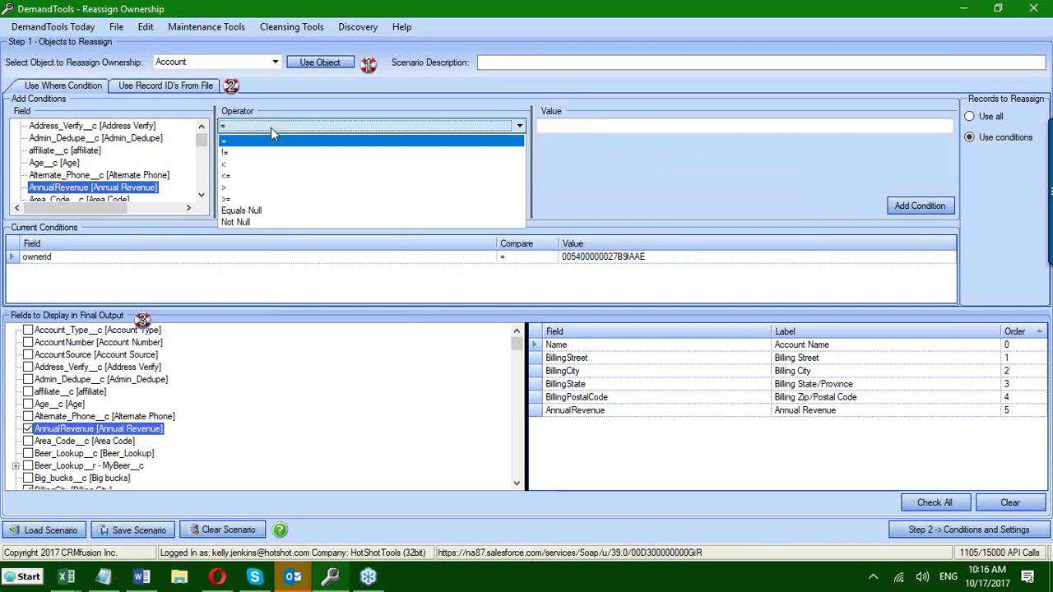
click(272, 198)
click(571, 125)
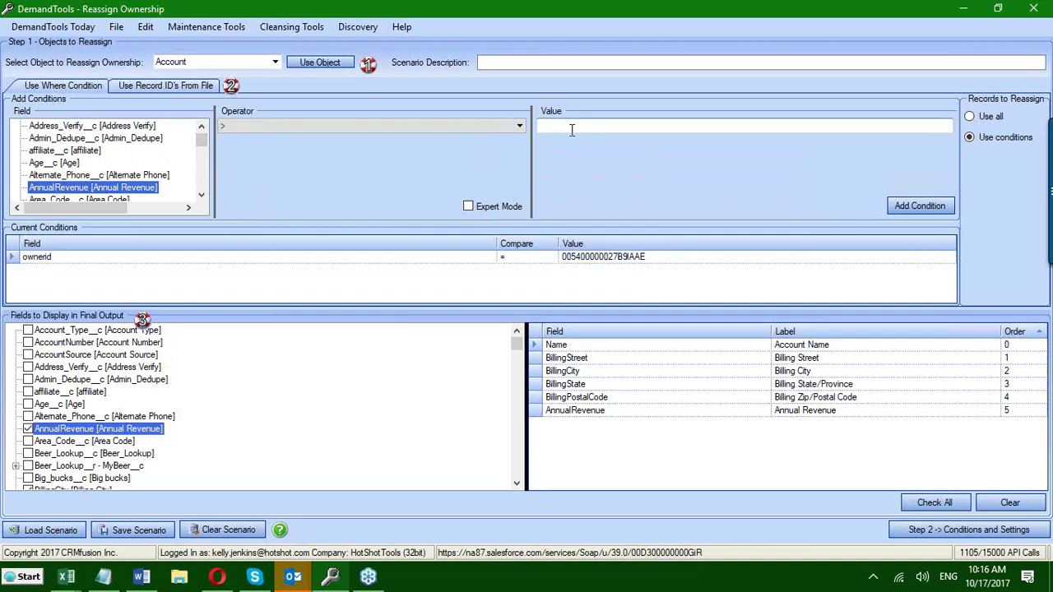
text(1000)
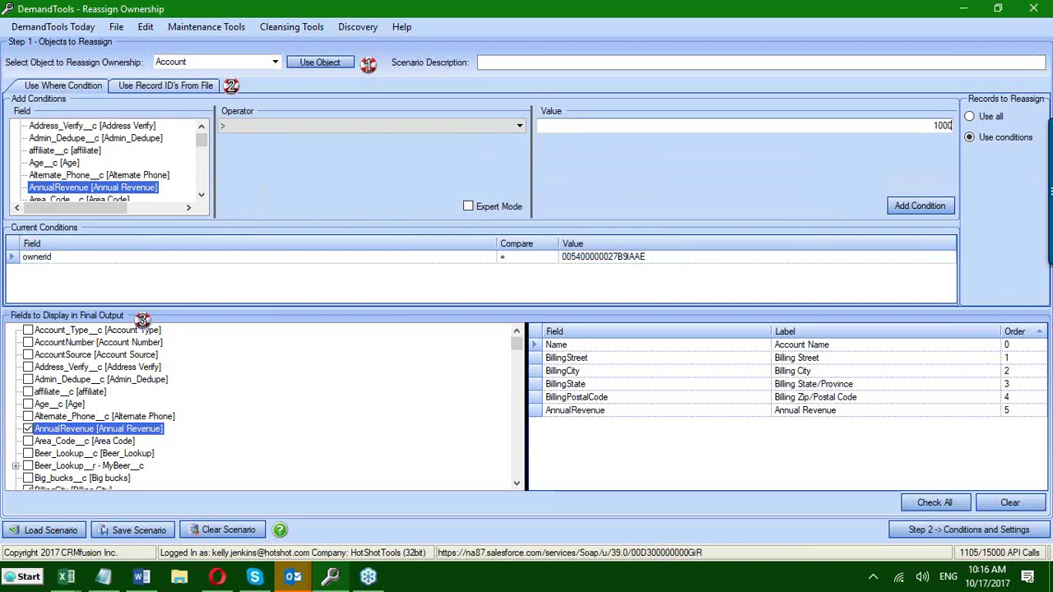
text(0000)
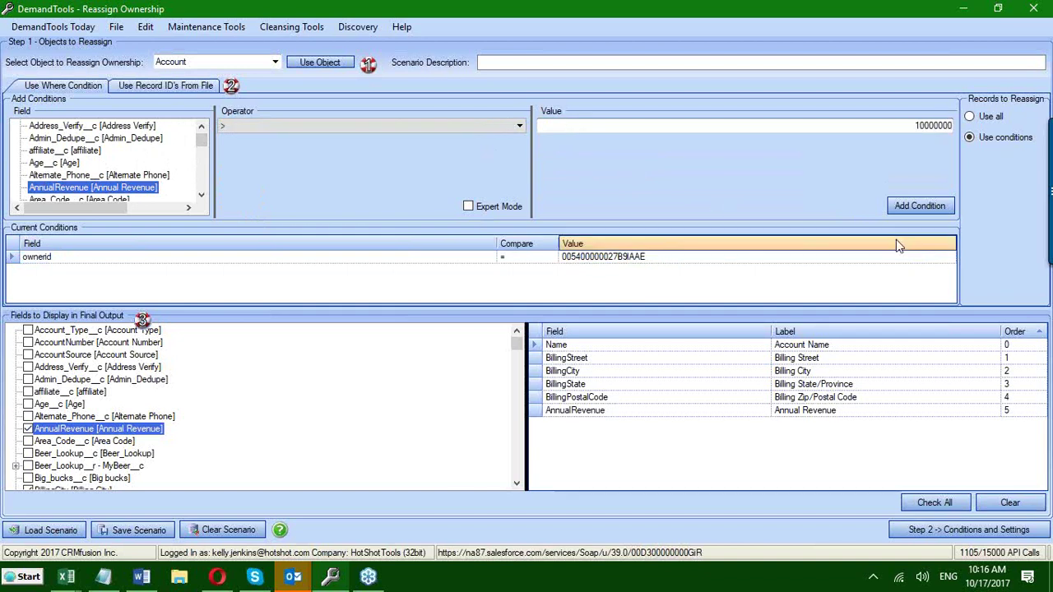
click(899, 211)
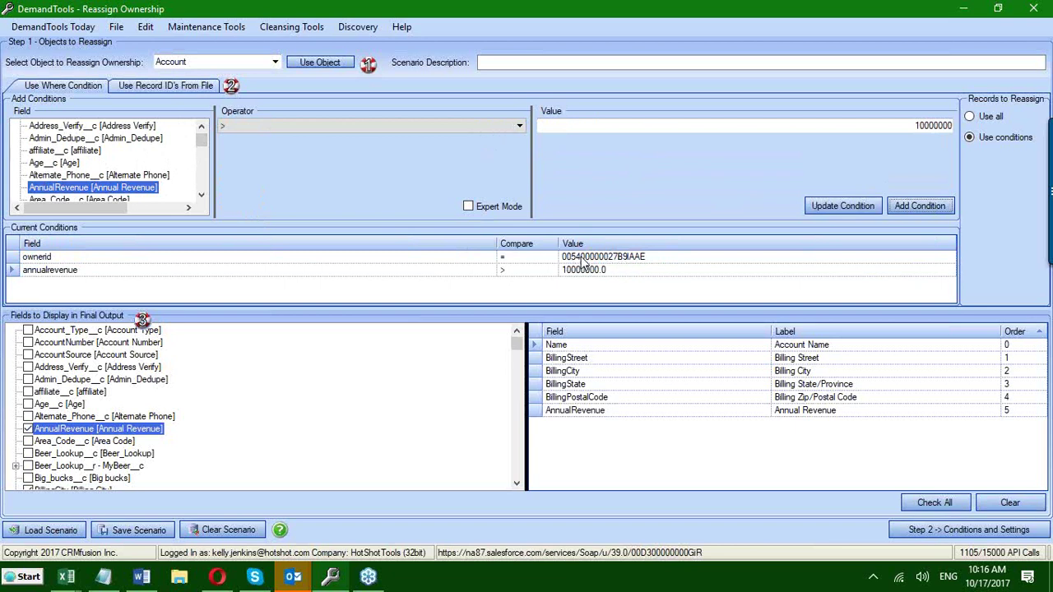
- Delete the ownerid condition from the current conditions and continue to the Step 2 reassignment constraints
click(10, 258)
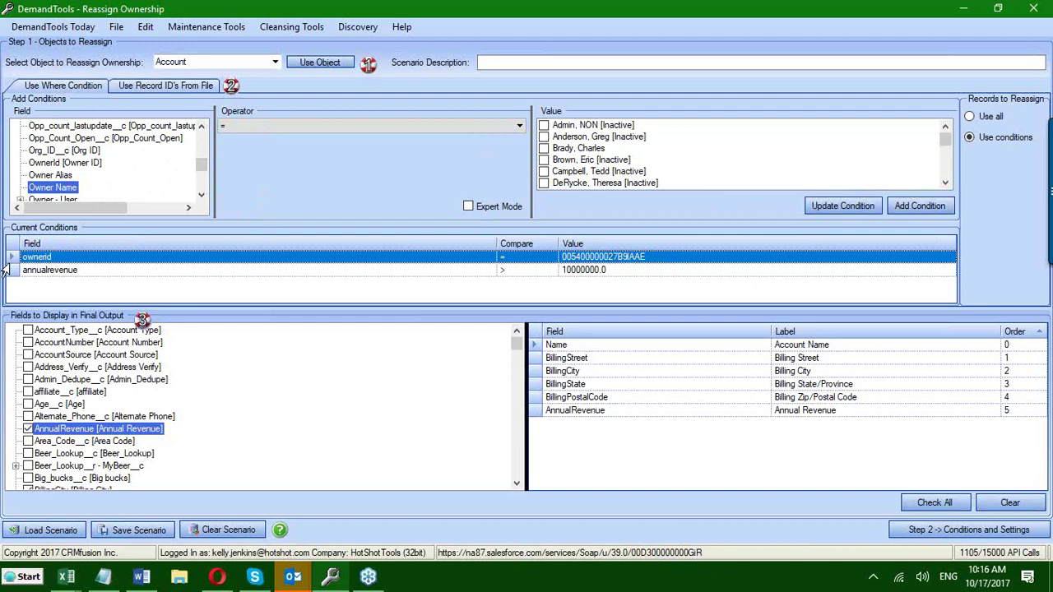
key(Delete)
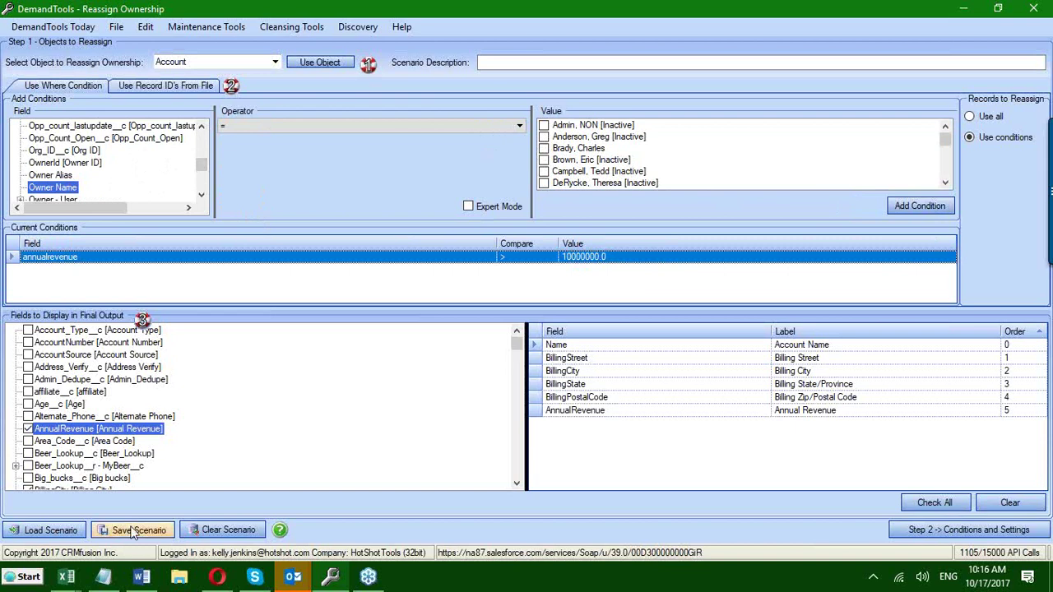
click(927, 533)
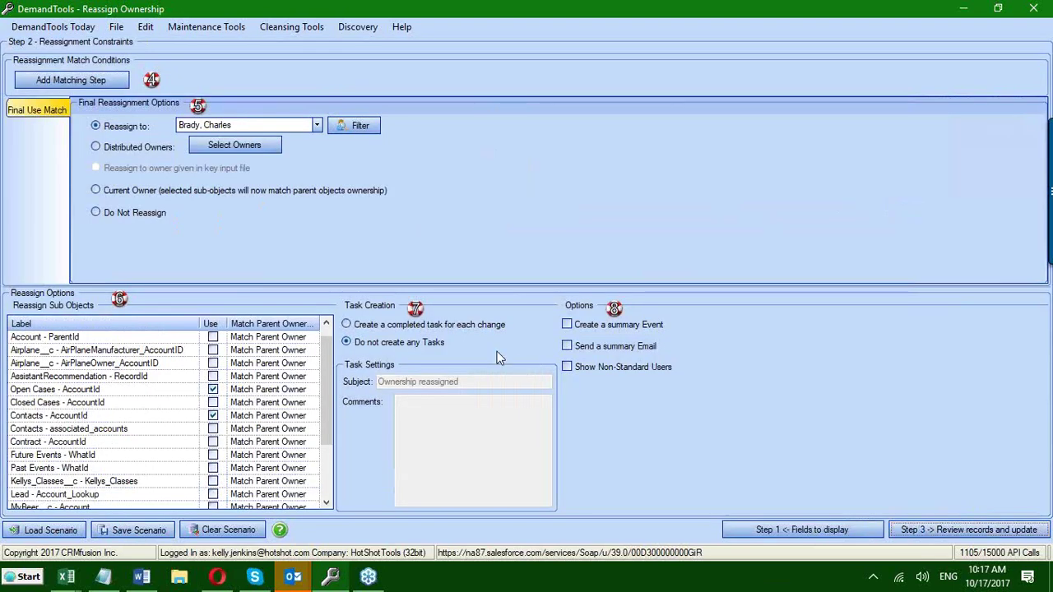
- Choose a different user to reassign to, and swap the Open Cases sub-object for Open Opportunities - AccountId
click(318, 126)
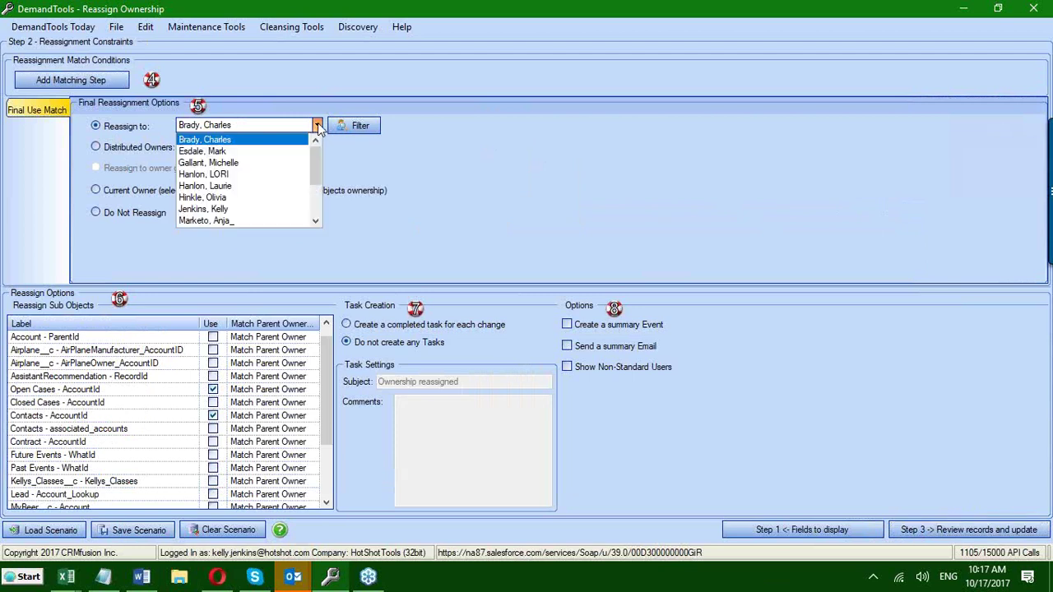
click(203, 186)
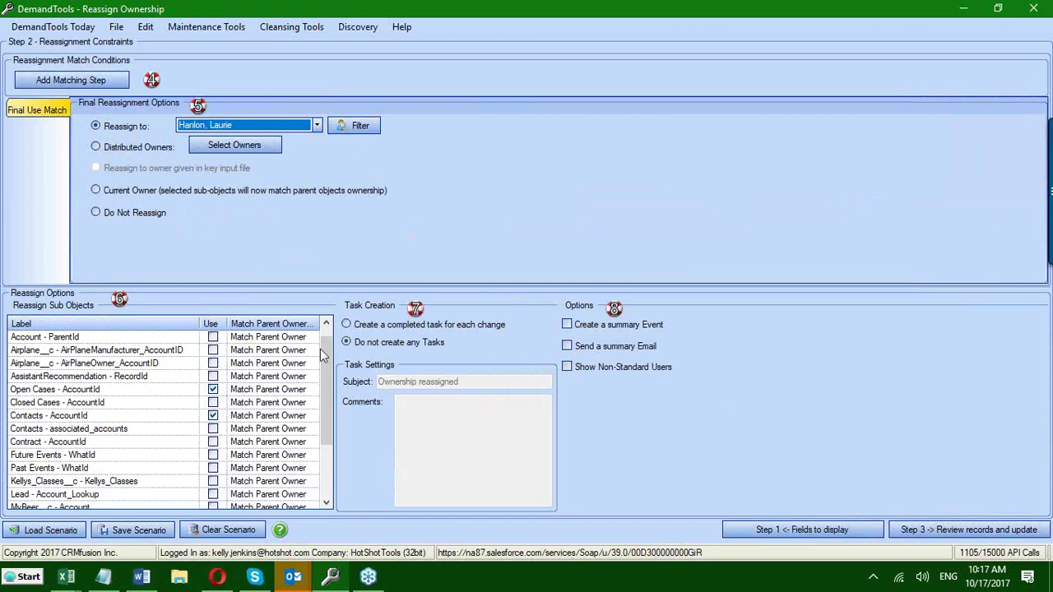
click(213, 392)
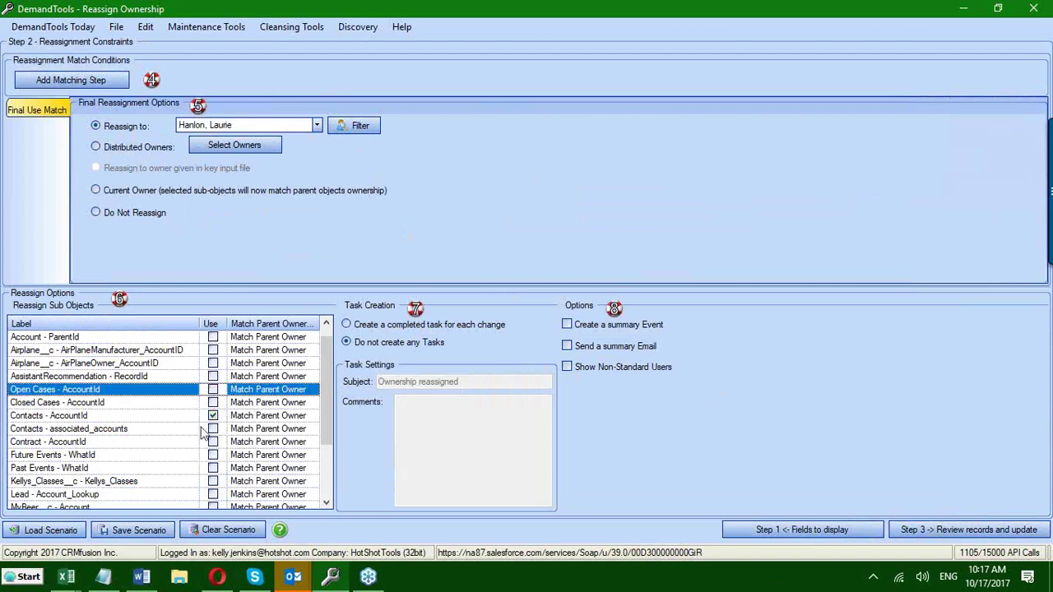
scroll(193, 453, down, 1)
click(213, 481)
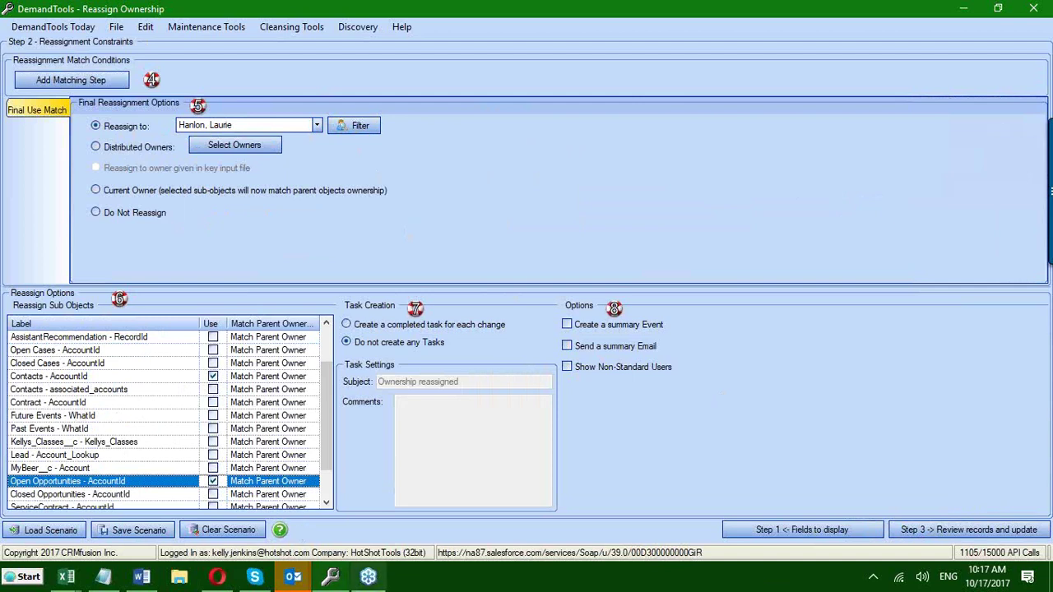
- Load the Step 3 records and check the account, contact, opportunity and task counts in the Object Distribution Report
click(930, 529)
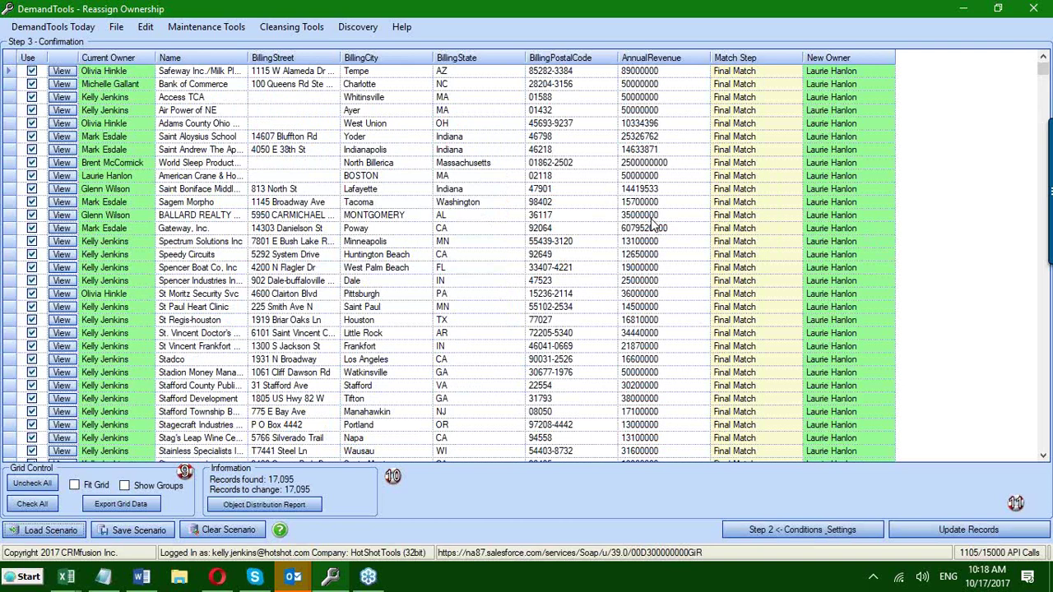
click(280, 506)
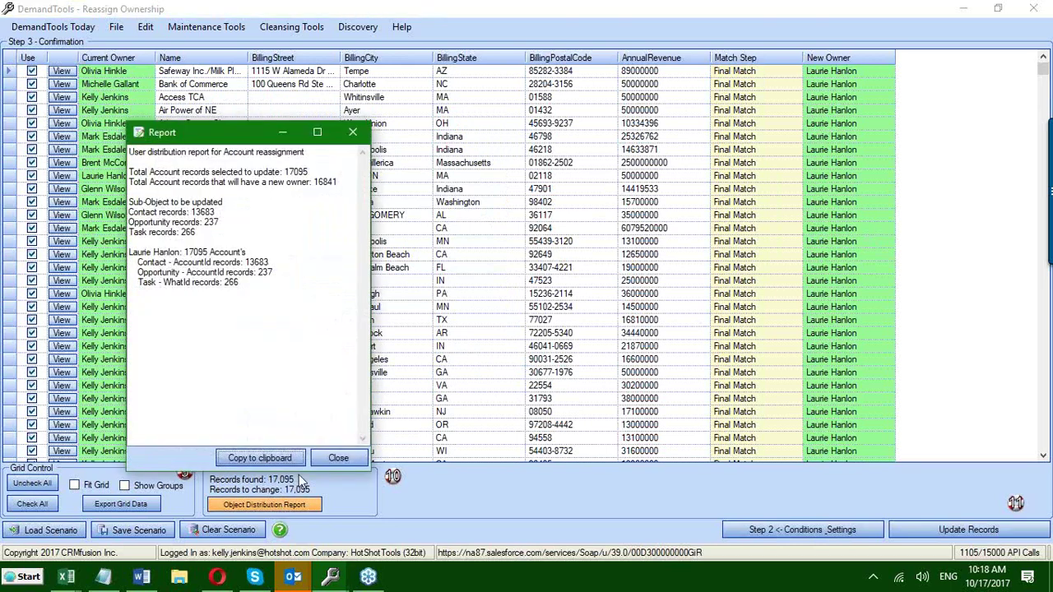
drag(285, 171, 311, 171)
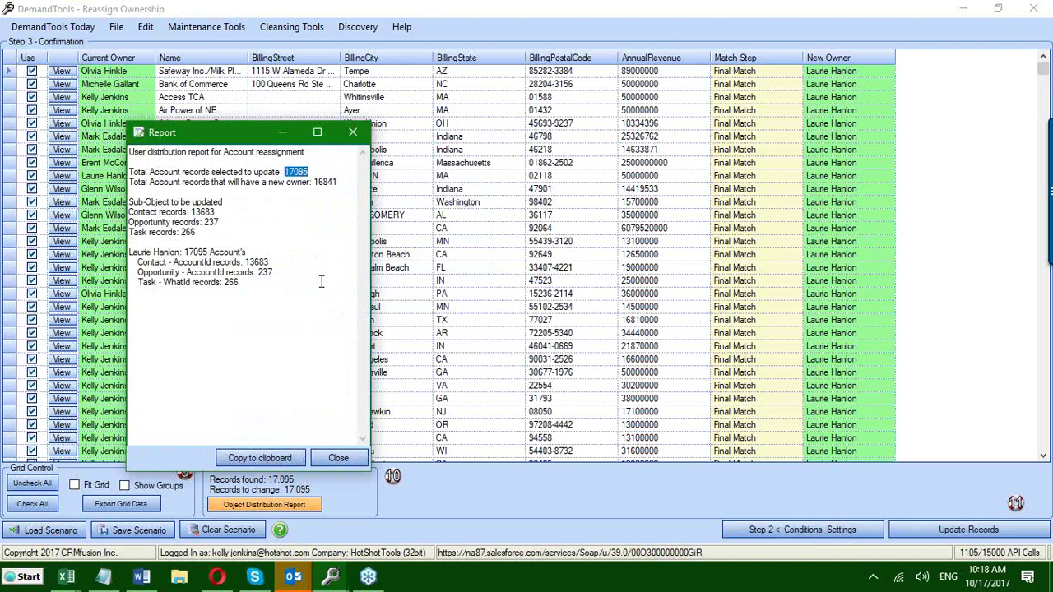
drag(318, 183, 338, 188)
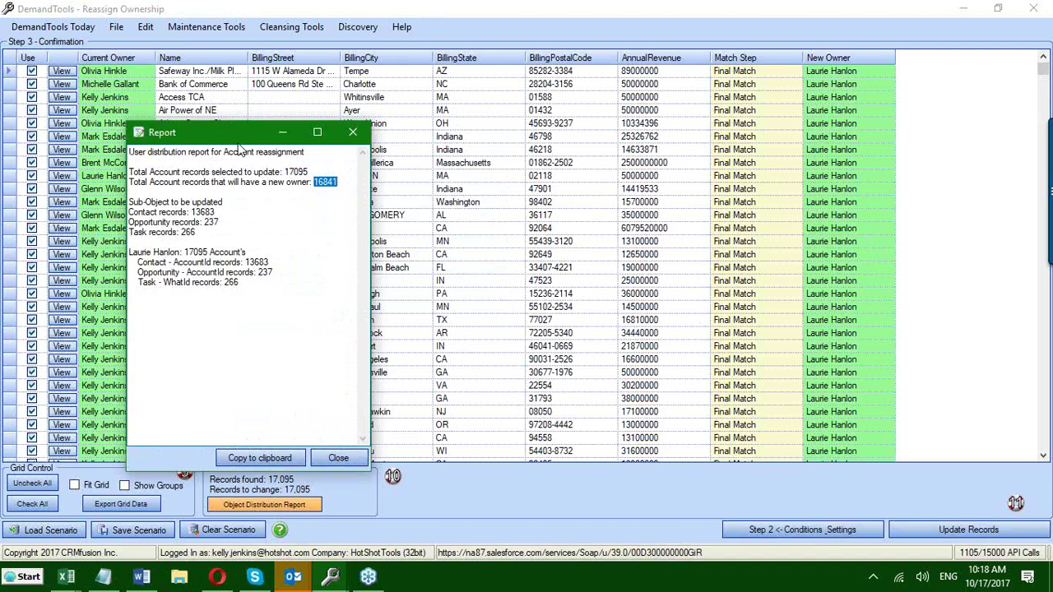
click(326, 187)
drag(246, 262, 271, 261)
mouse_move(257, 272)
mouse_down()
mouse_move(281, 275)
mouse_move(249, 285)
mouse_up()
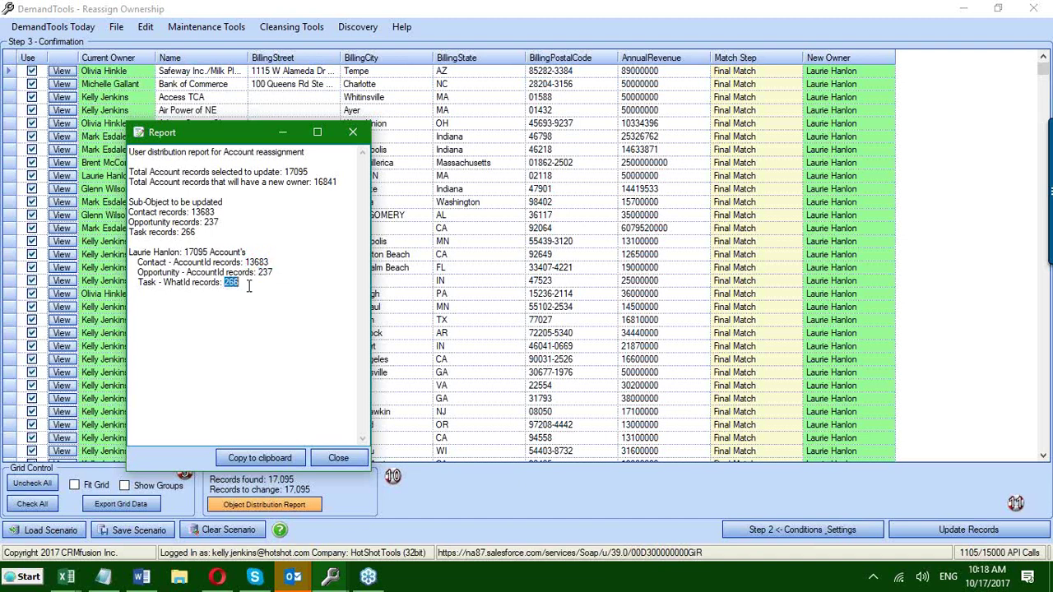
click(333, 462)
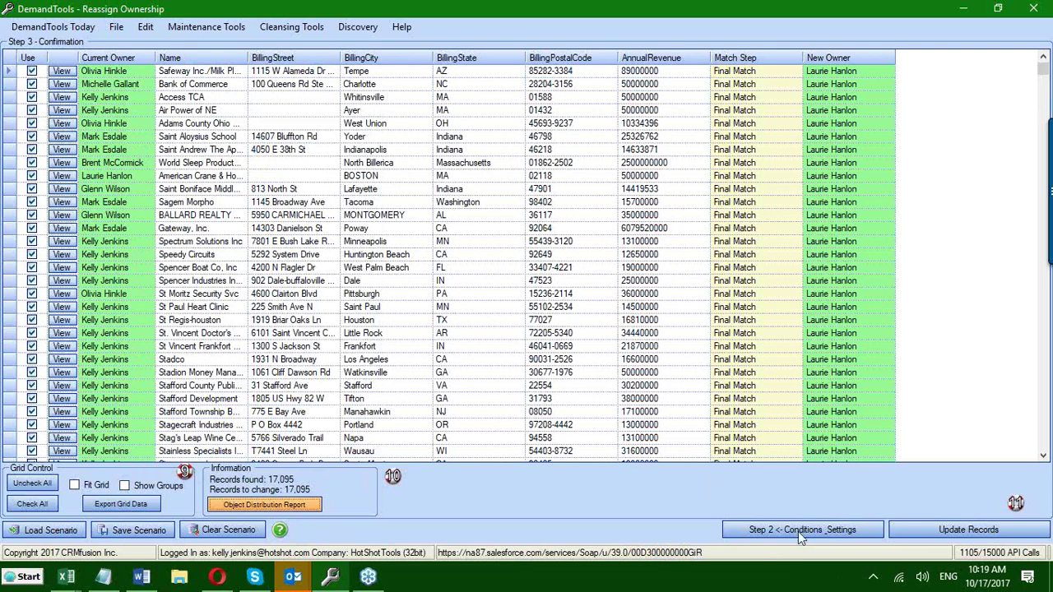
- Return to the Step 1 conditions and add one requiring IsActive under Owner - User to equal False
click(798, 531)
click(798, 532)
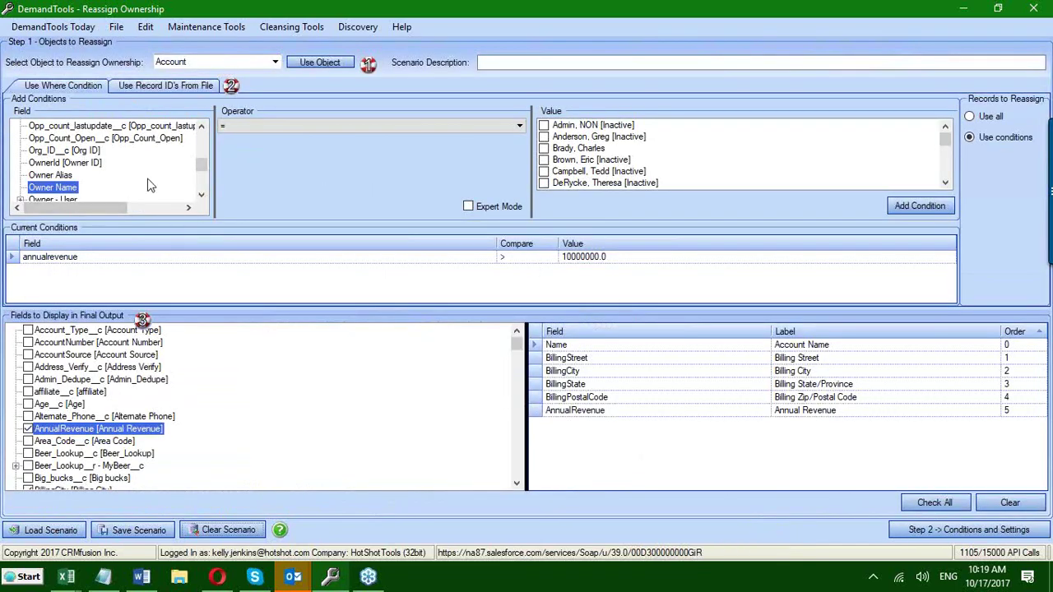
click(202, 196)
click(201, 196)
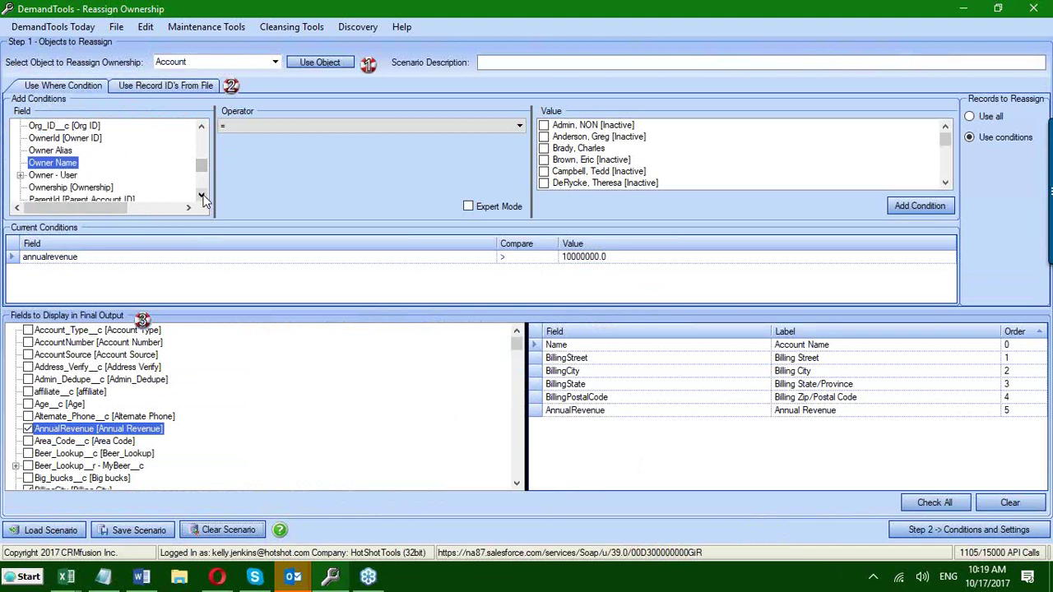
click(202, 196)
click(201, 196)
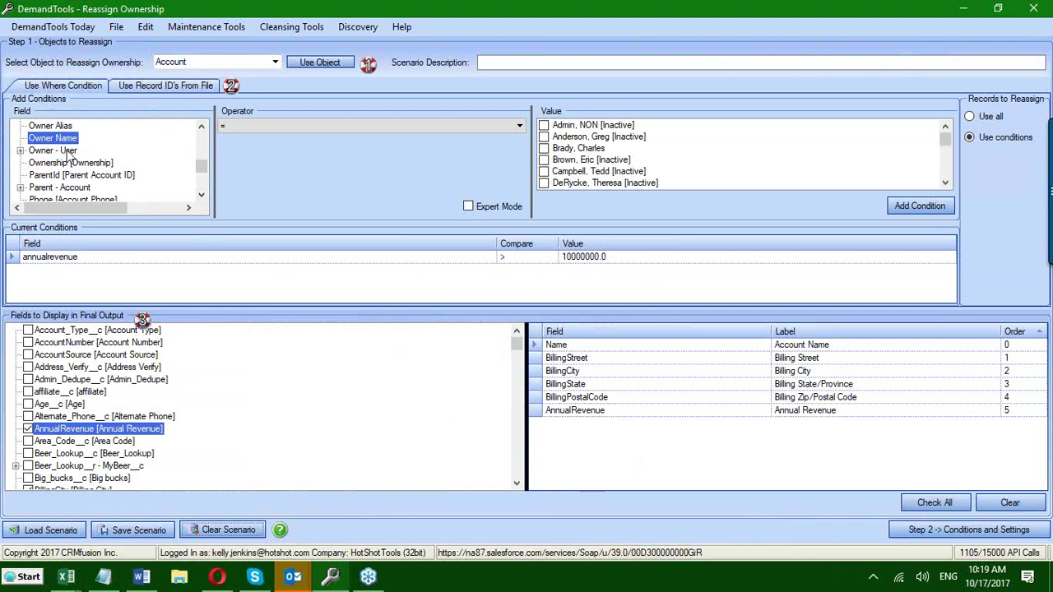
click(19, 151)
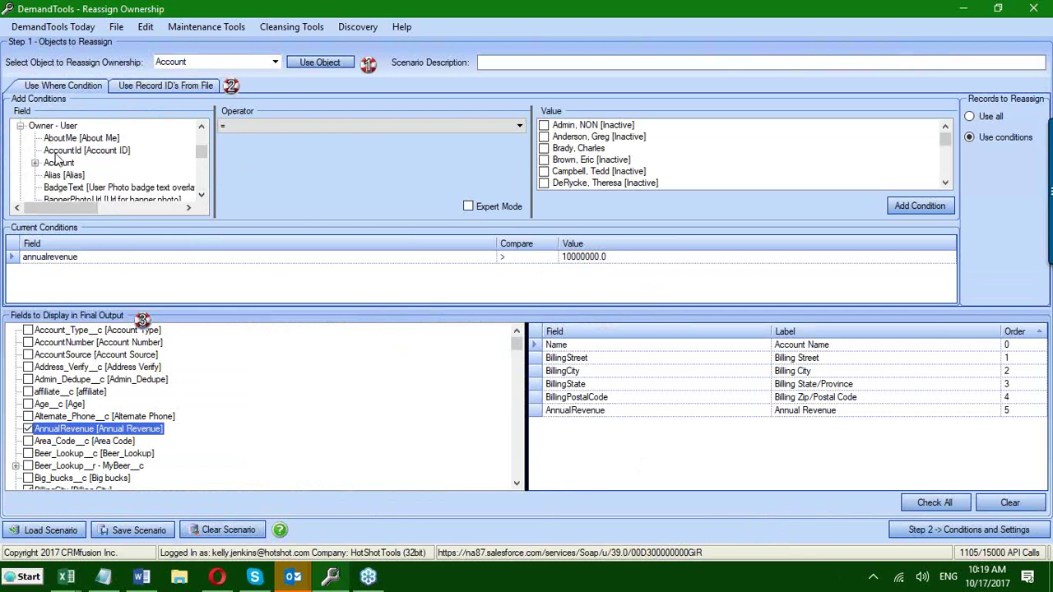
scroll(58, 161, down, 8)
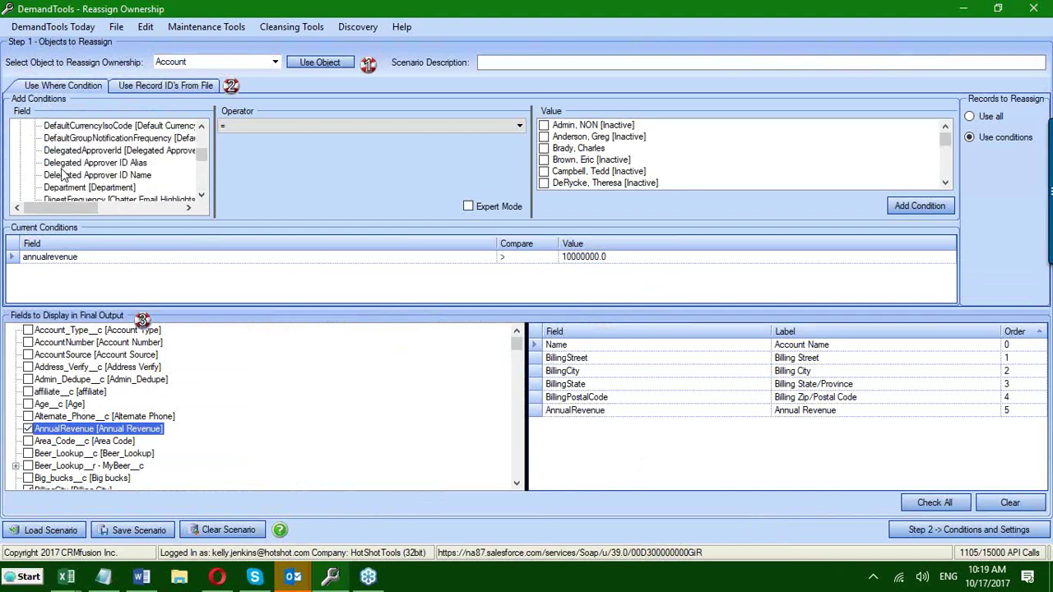
scroll(63, 173, down, 6)
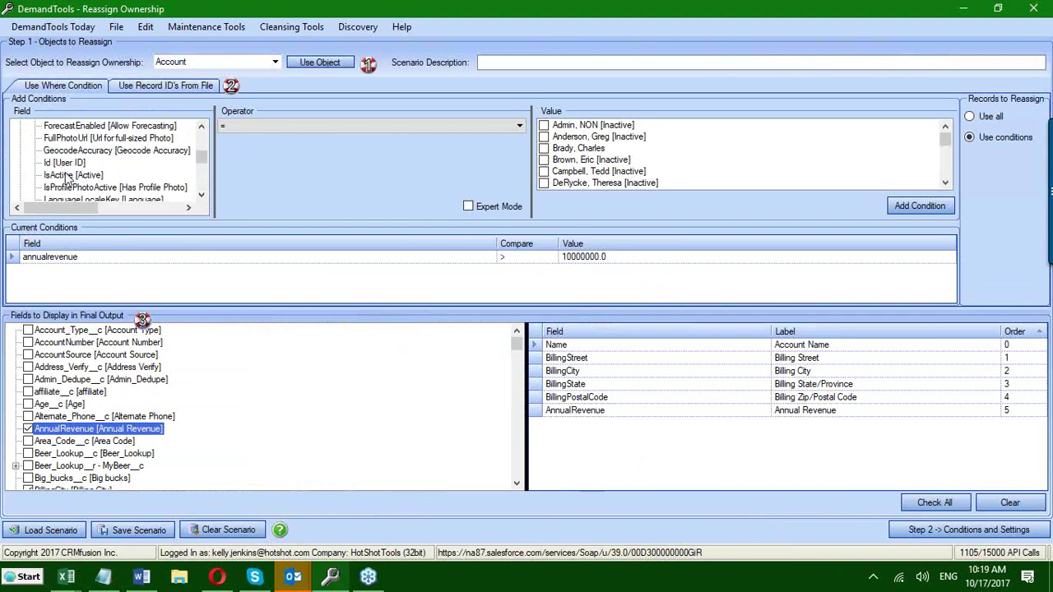
click(70, 175)
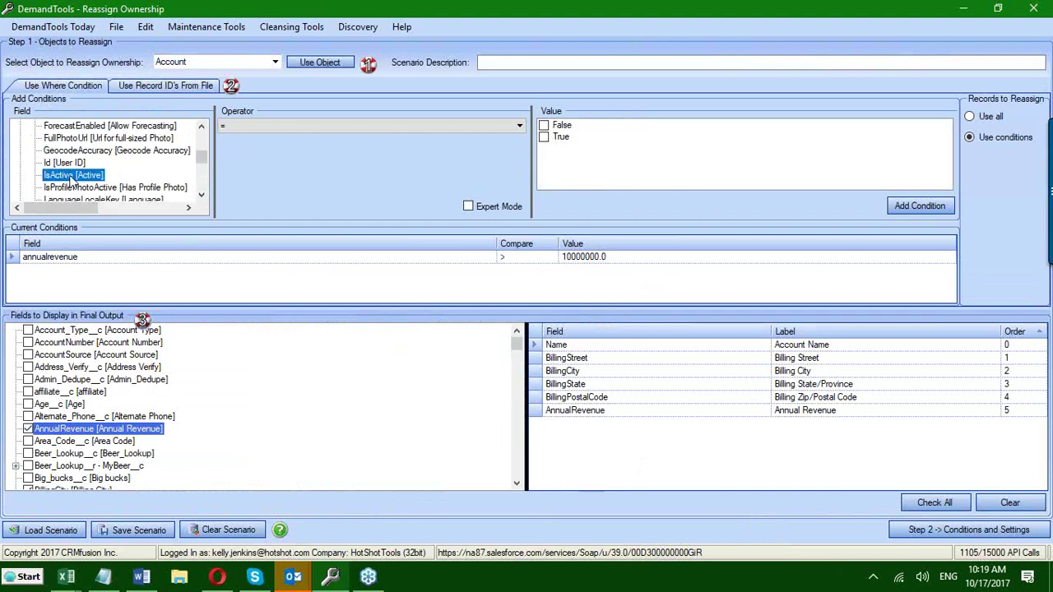
click(543, 126)
click(907, 206)
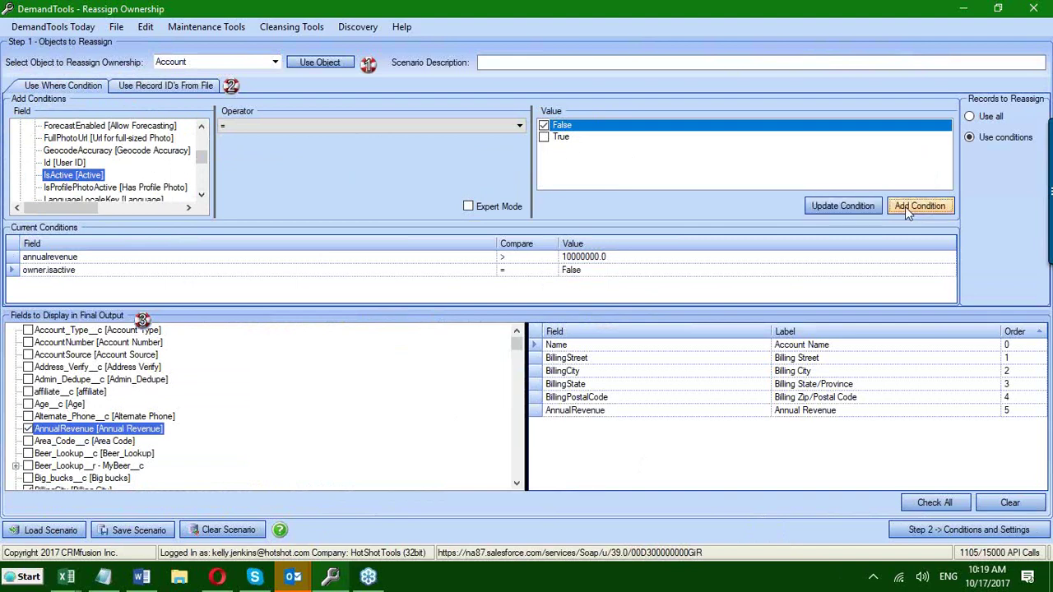
- Delete the annualrevenue condition and return to the Step 2 reassignment constraints
click(10, 258)
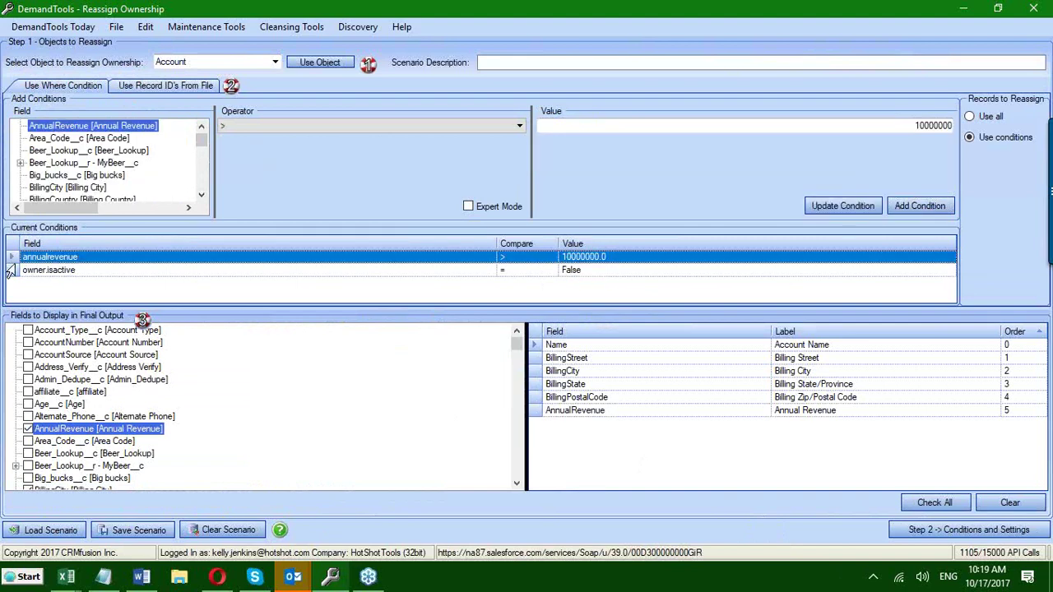
key(Delete)
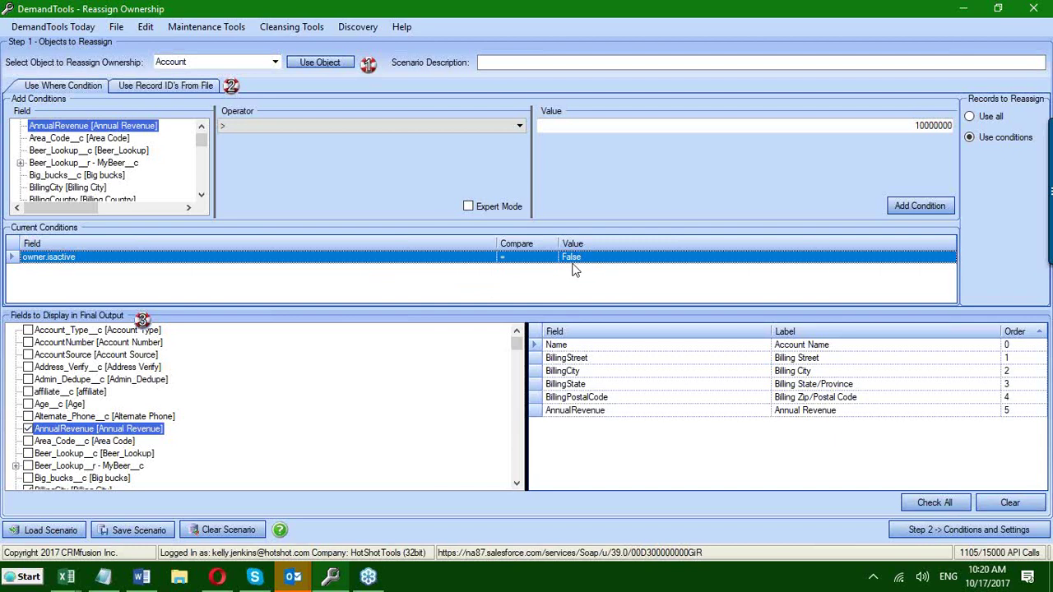
click(906, 527)
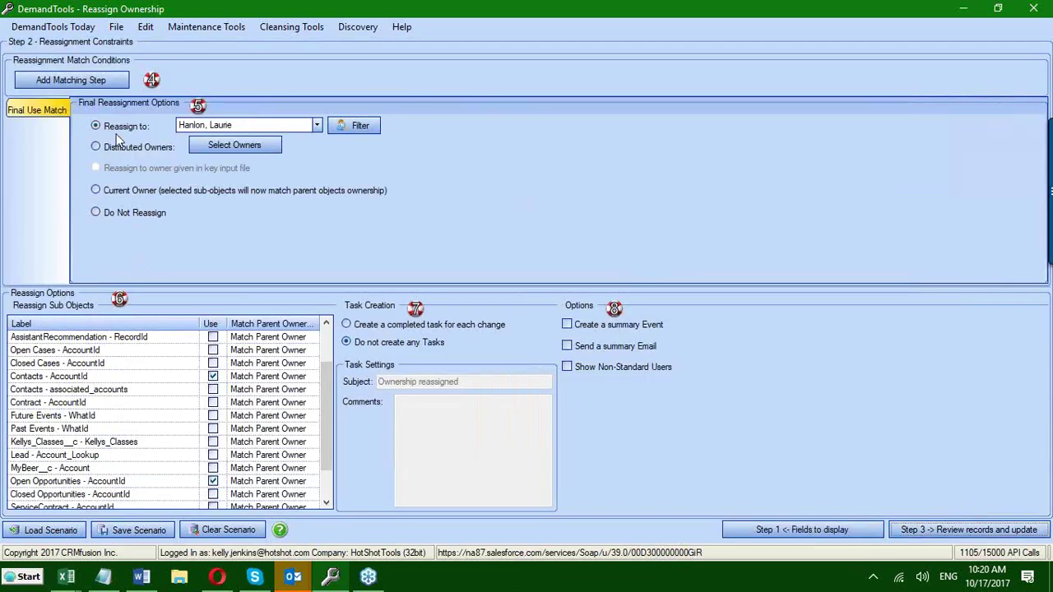
- Switch the final reassignment option from a single owner to Distributed Owners
click(317, 126)
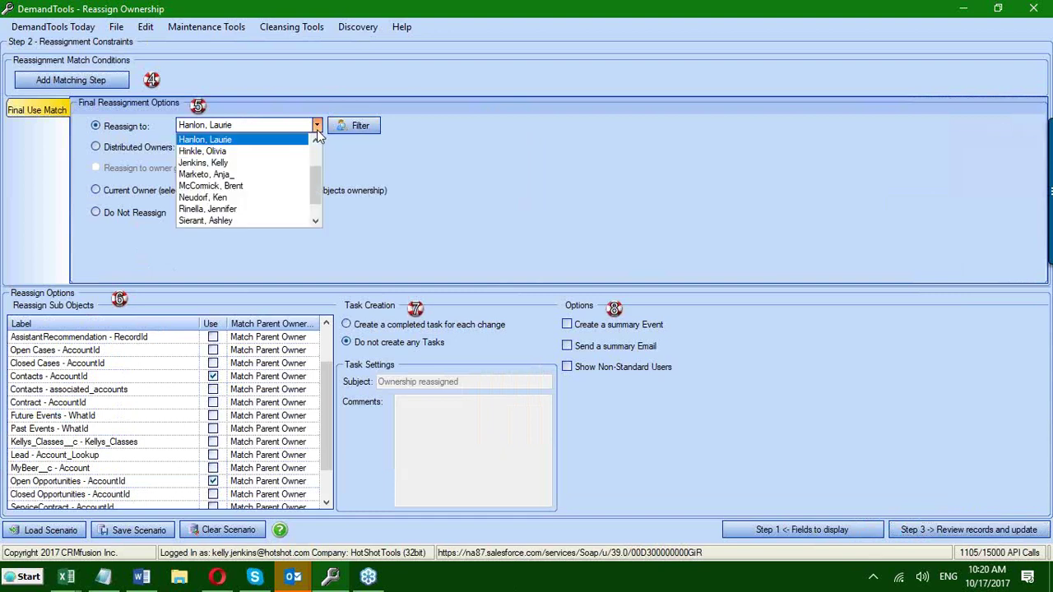
scroll(263, 177, up, 2)
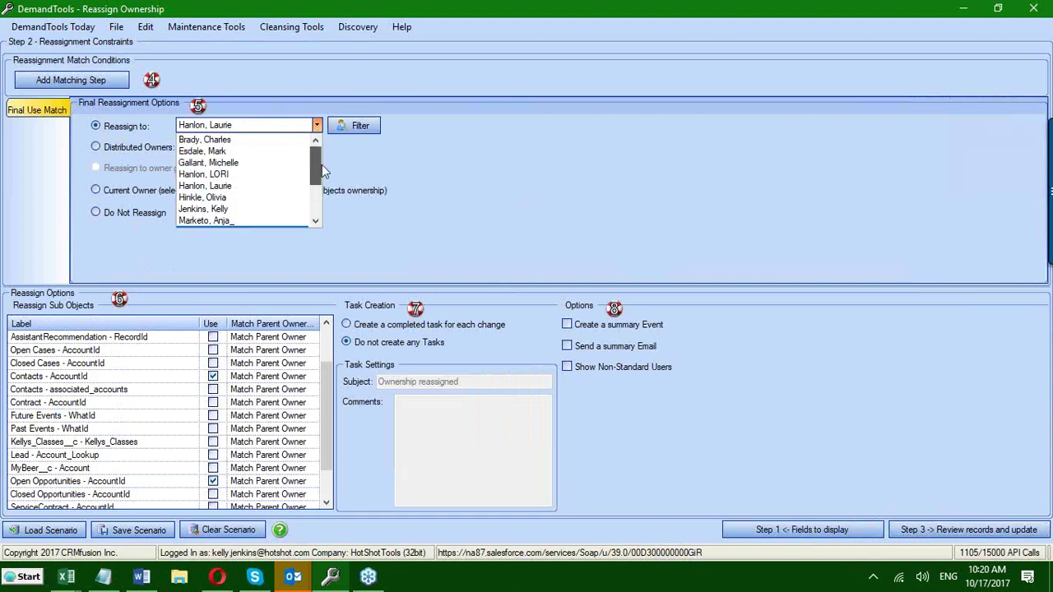
click(123, 142)
click(103, 152)
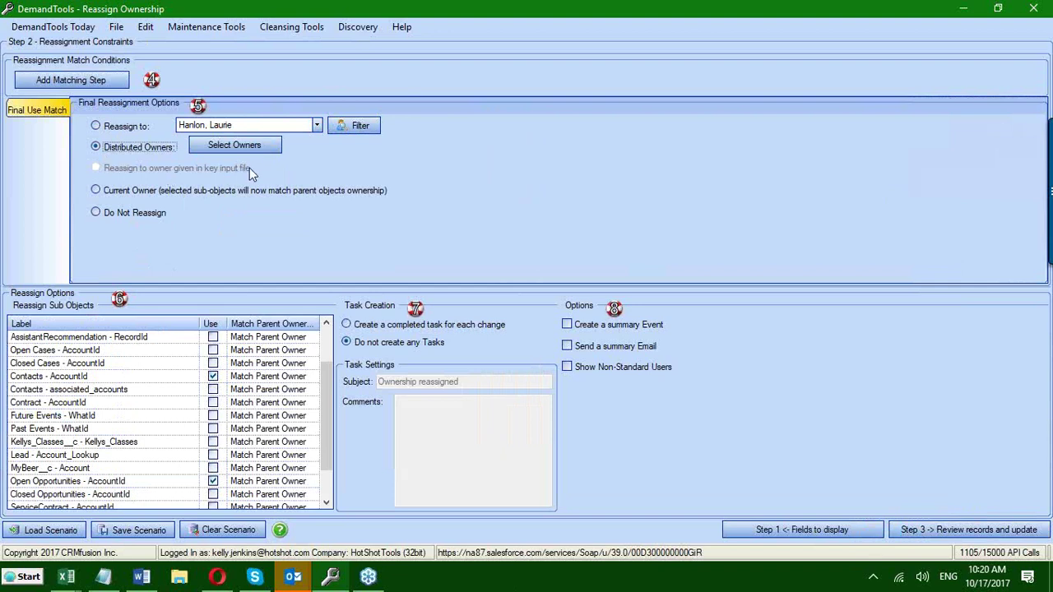
- Open the distributed owner selection and add a first user with a percentage of 50
click(244, 144)
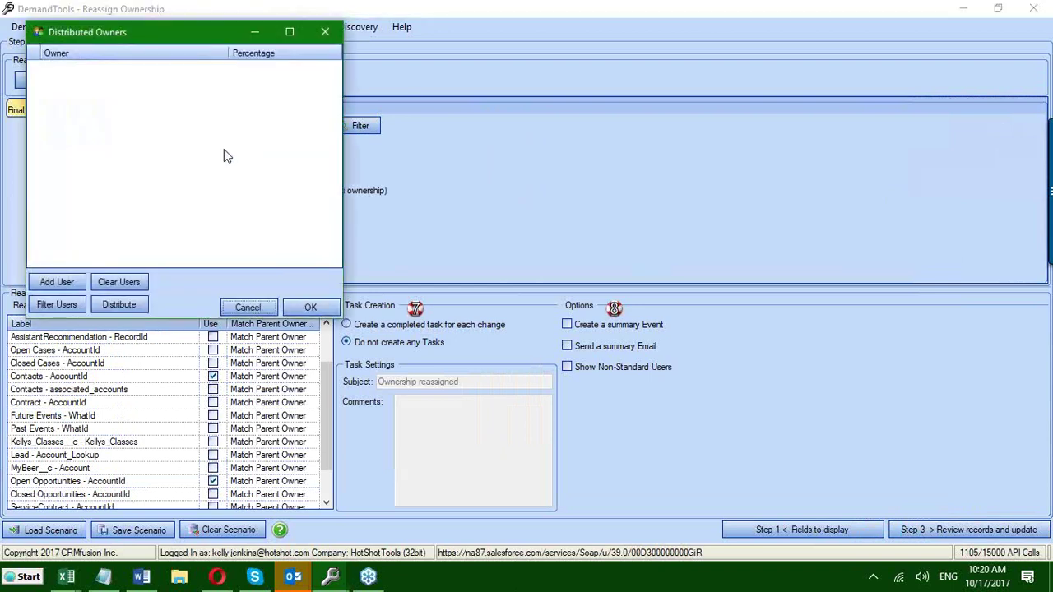
click(45, 283)
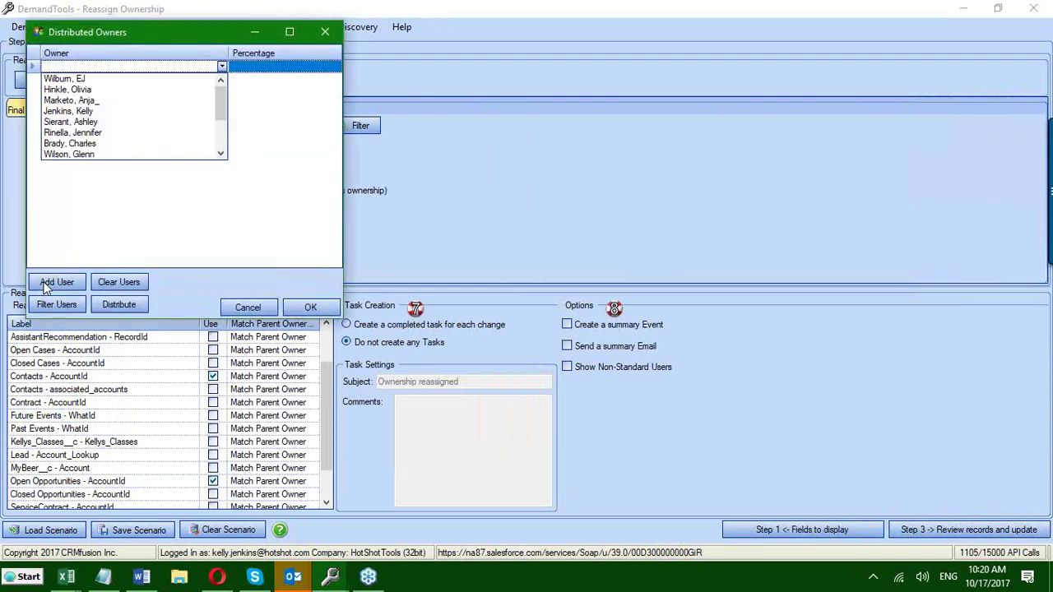
click(64, 111)
click(296, 75)
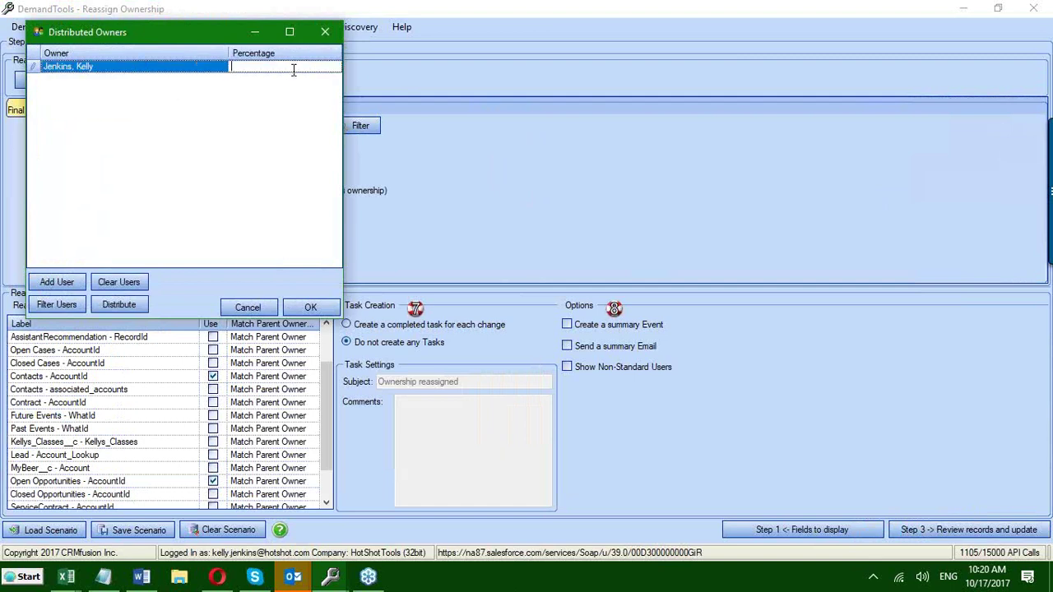
text(50)
- Add a second distributed owner with a percentage of 50 and accept the owner distribution
click(51, 287)
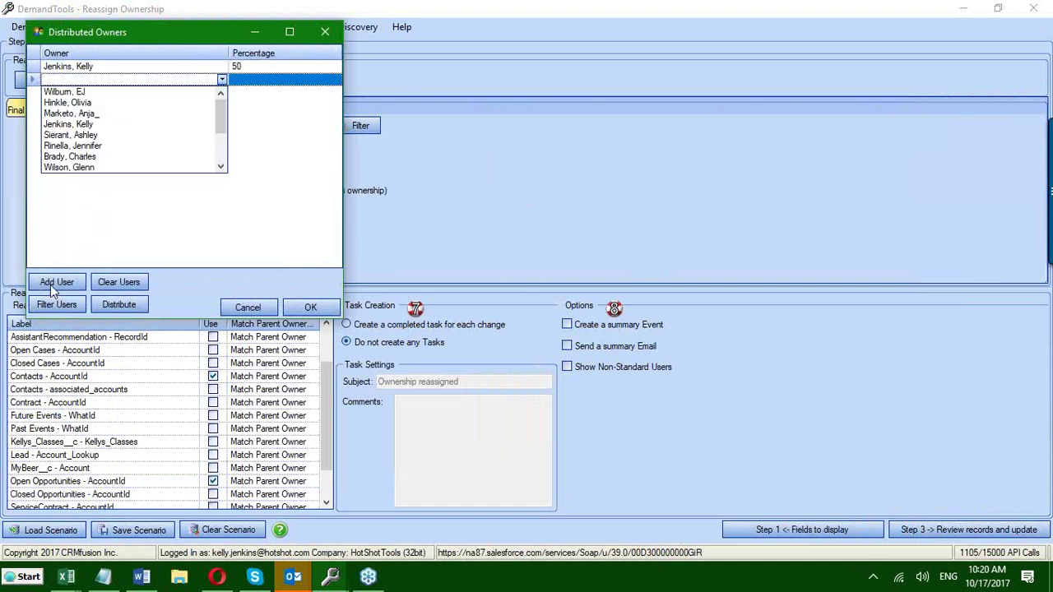
click(71, 135)
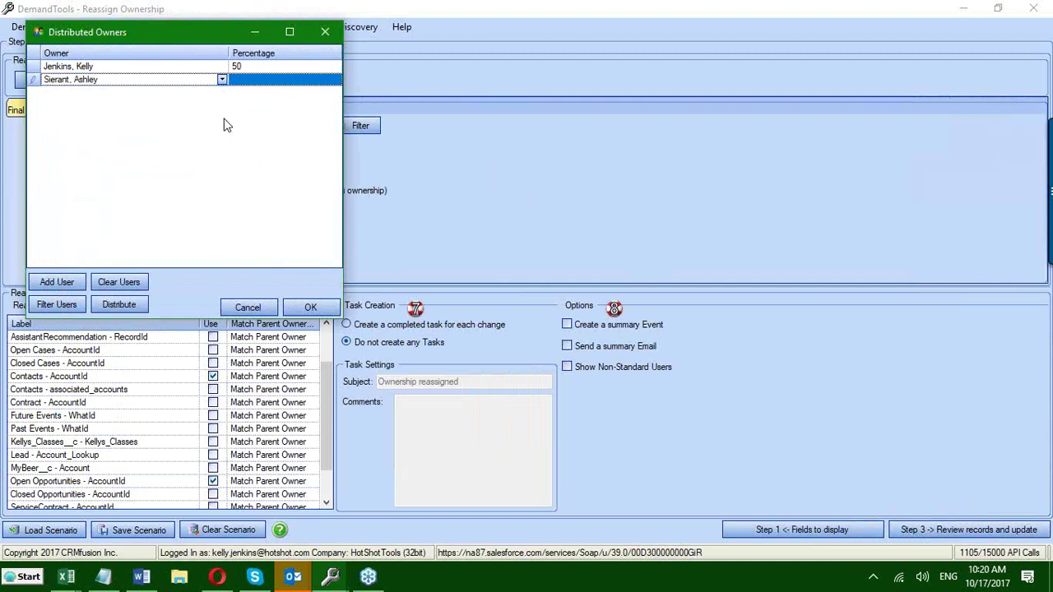
click(252, 83)
text(50)
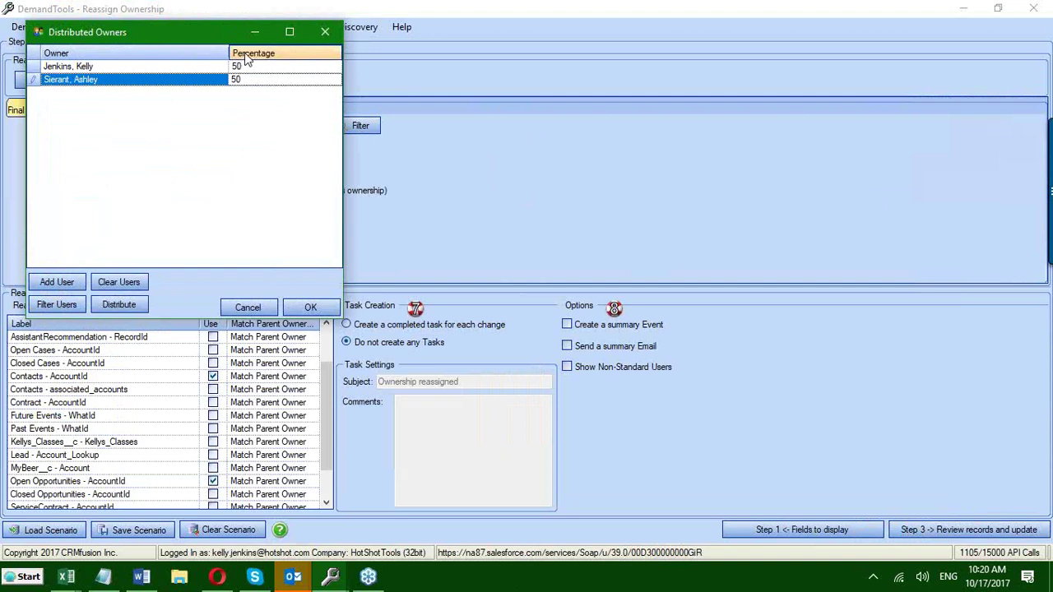
click(105, 68)
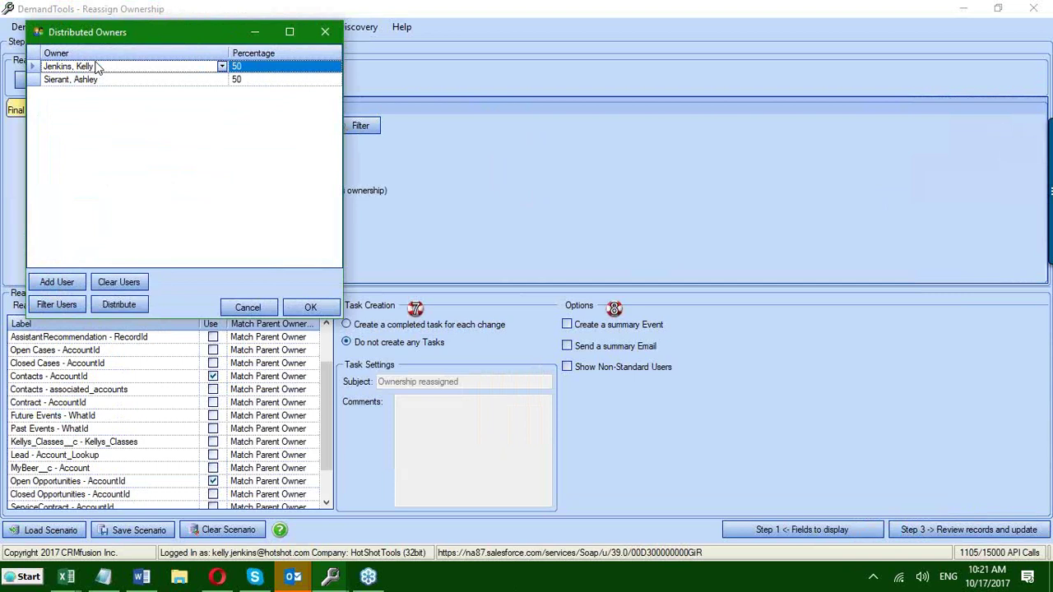
click(321, 311)
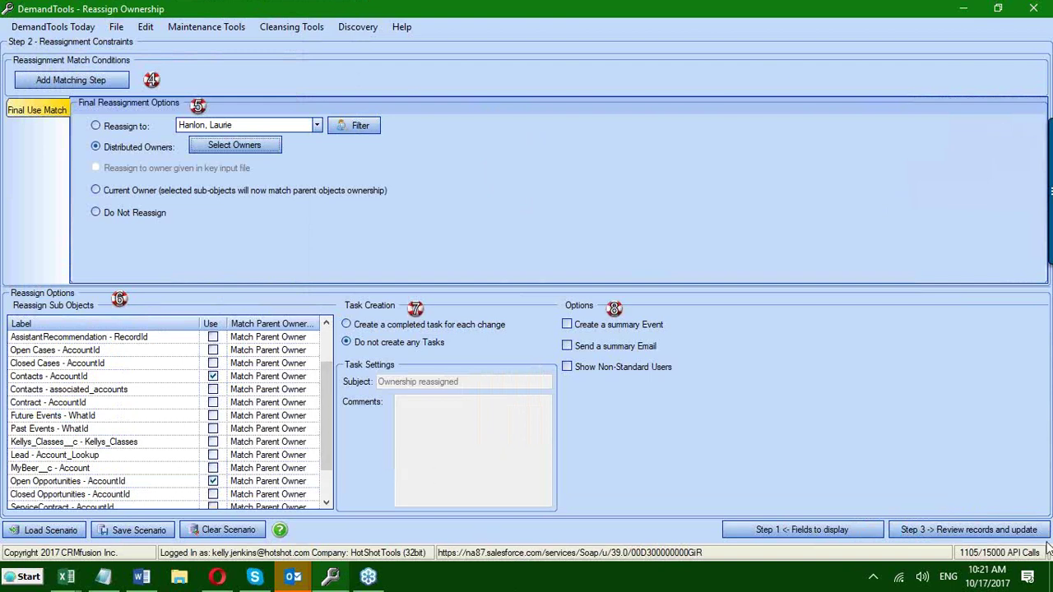
- Load the records for review and examine each new owner's account and sub-object counts in the Object Distribution Report
click(971, 531)
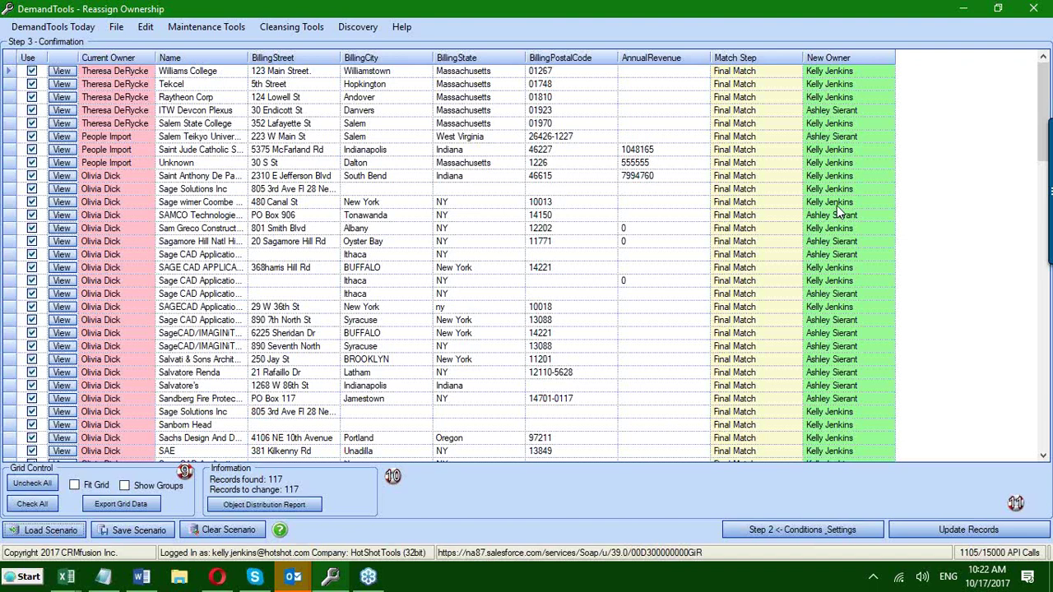
click(289, 509)
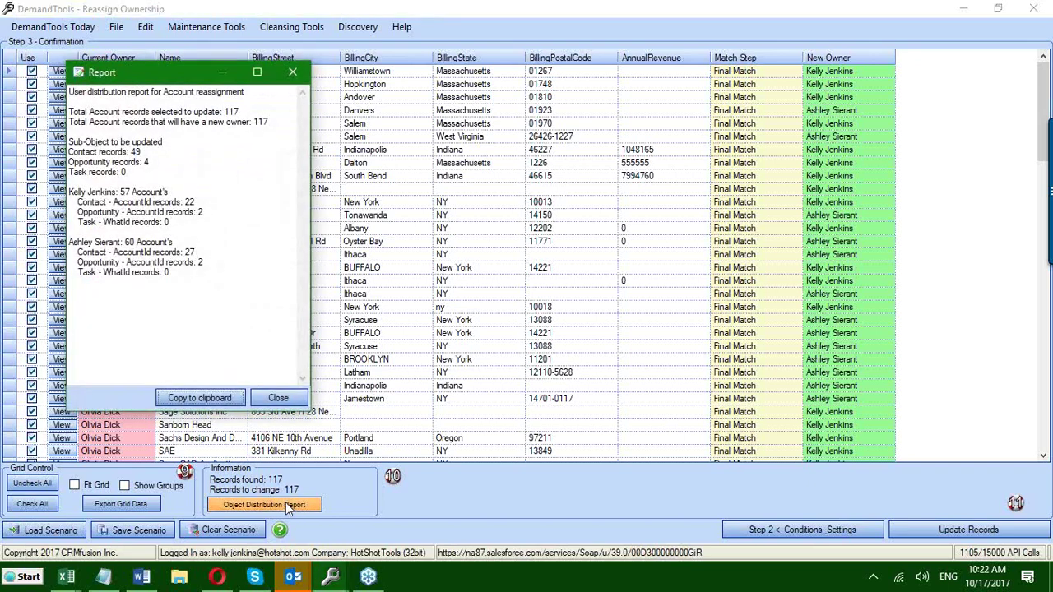
drag(142, 79, 349, 82)
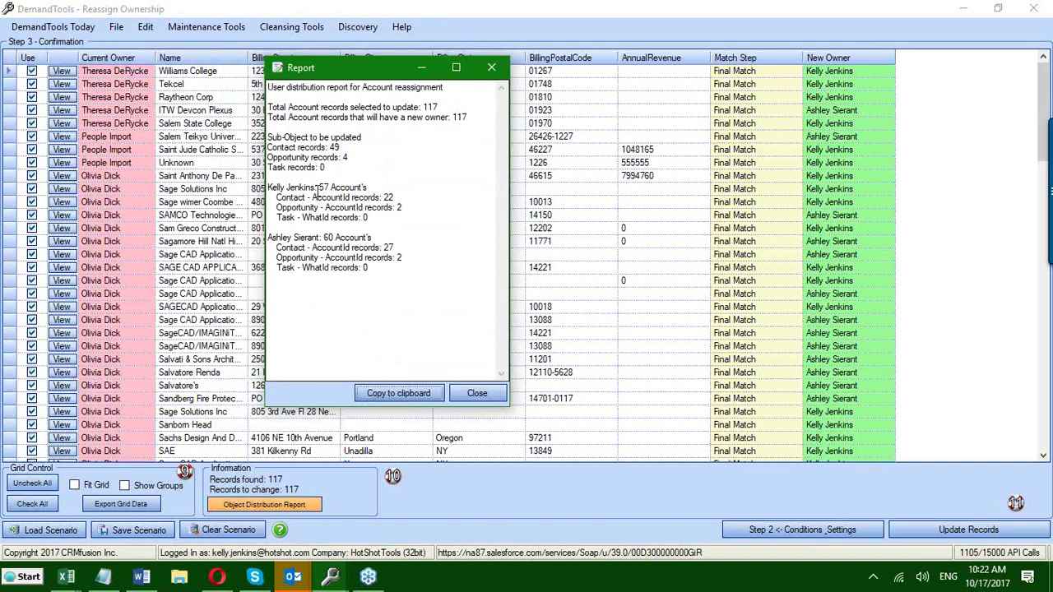
drag(319, 189, 367, 189)
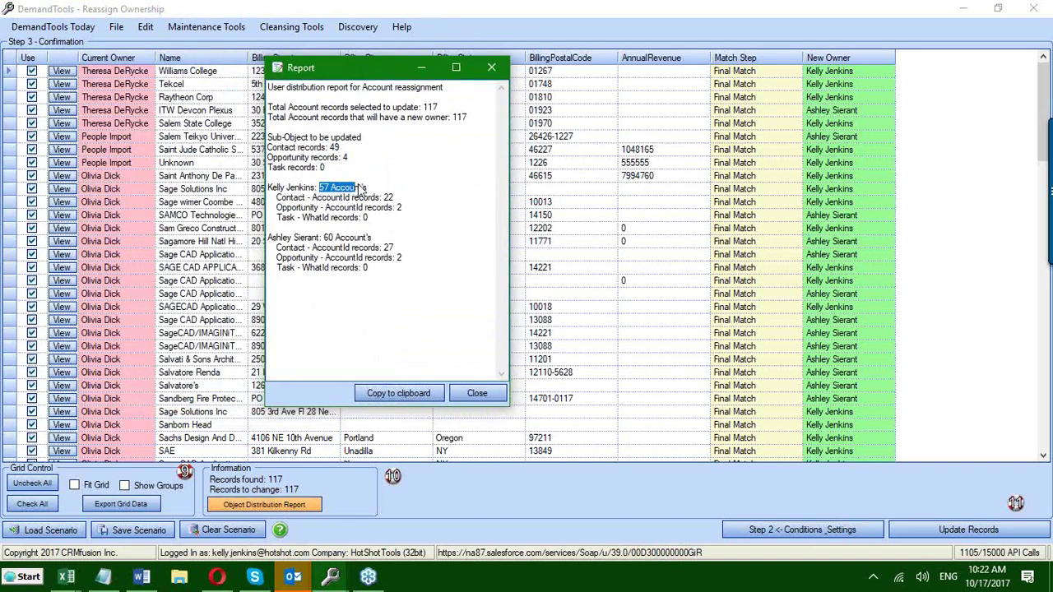
drag(322, 238, 377, 238)
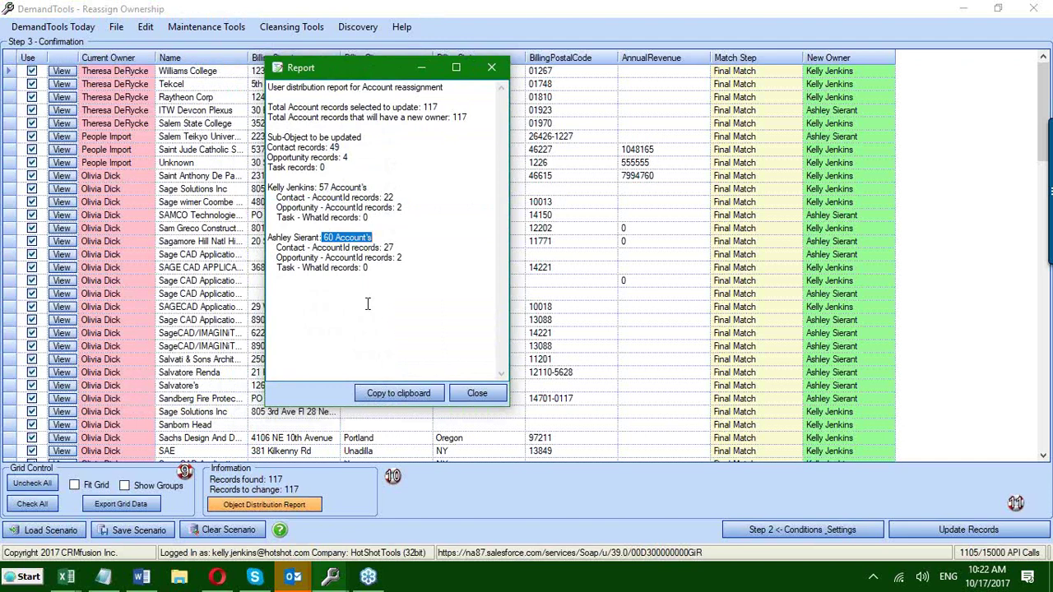
drag(277, 207, 329, 188)
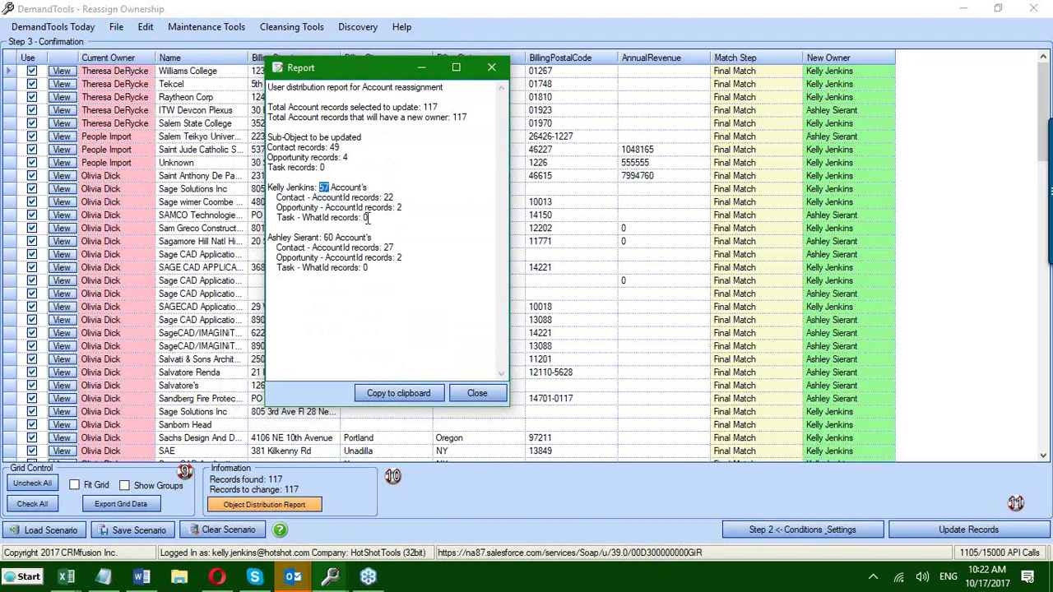
drag(396, 197, 378, 197)
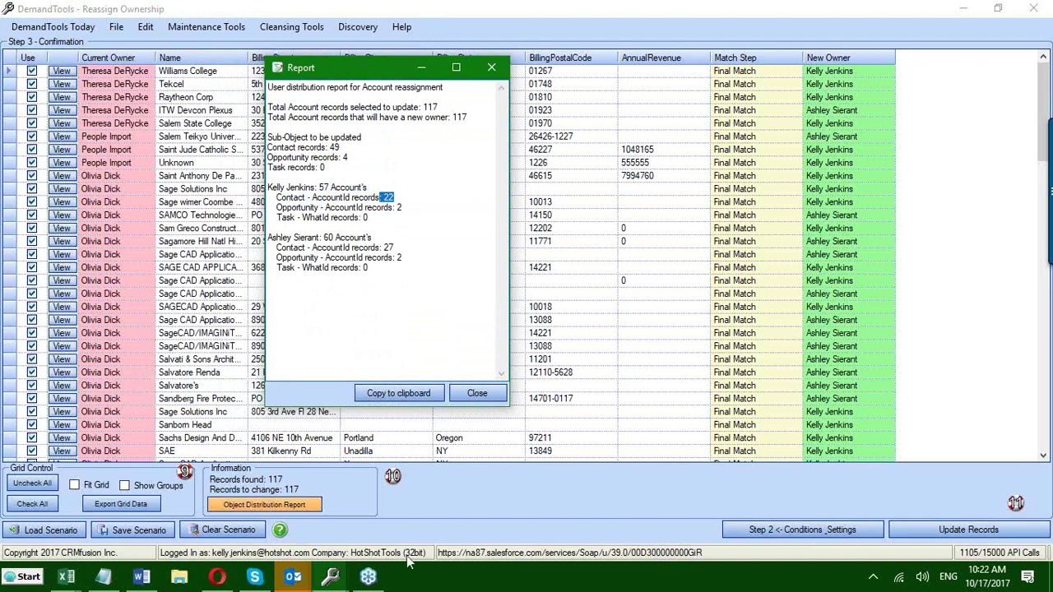
click(476, 399)
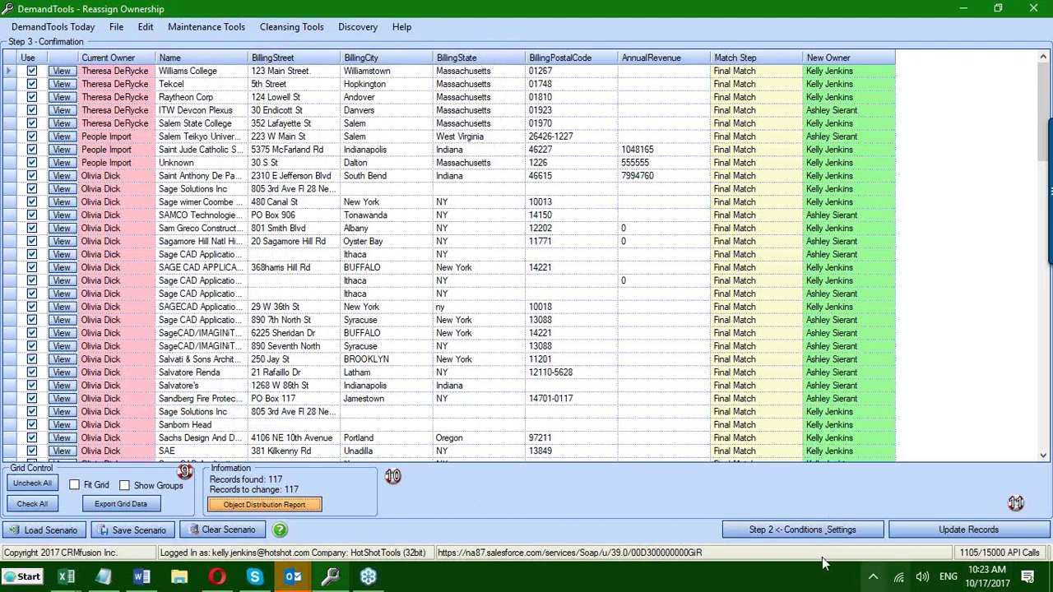
- Return to the Step 1 object settings and add a condition that BillingState equals arizona,az
click(803, 530)
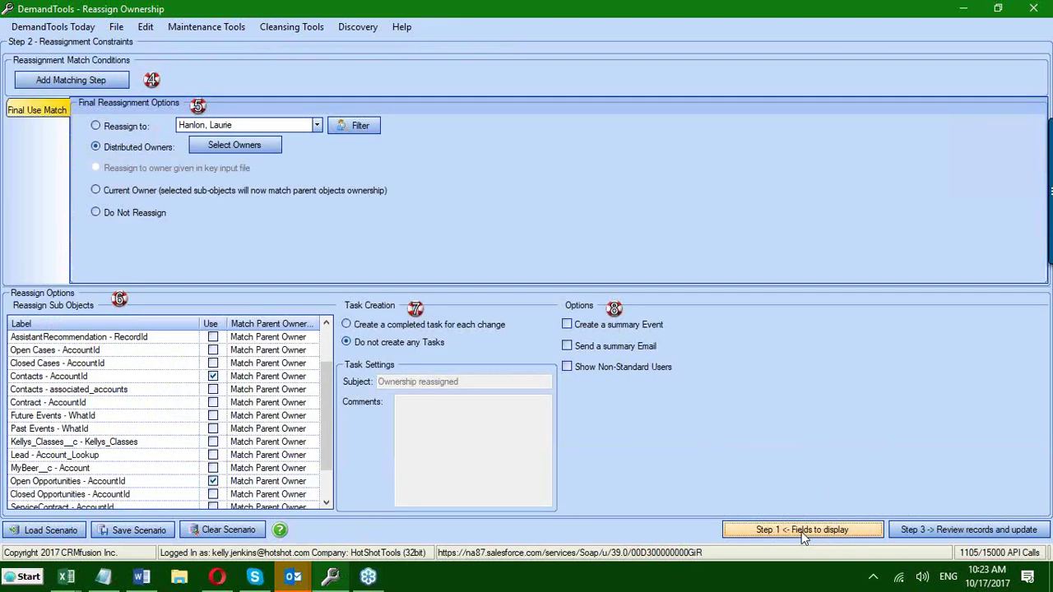
click(803, 530)
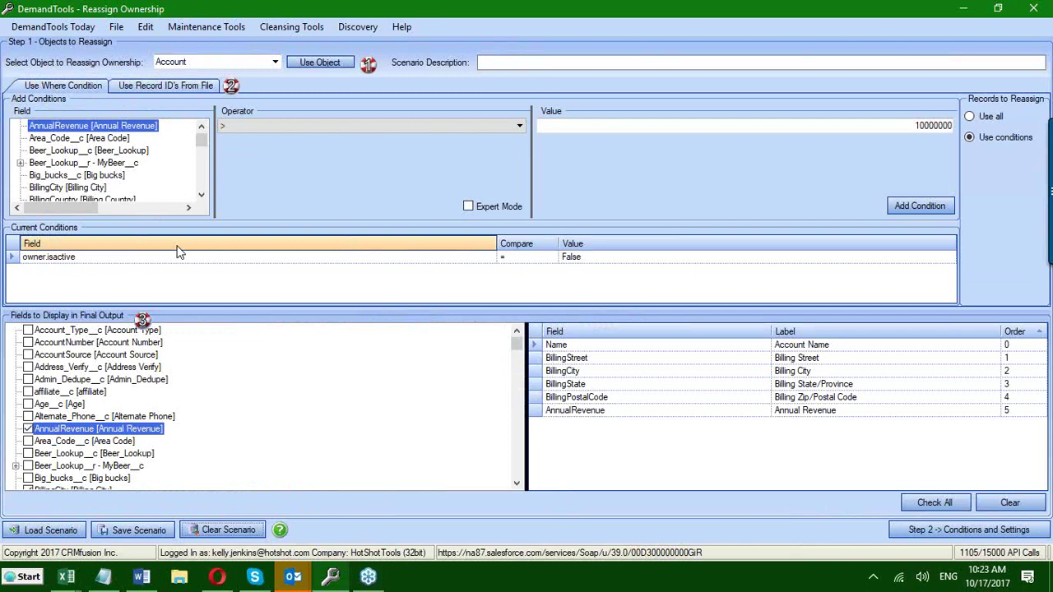
scroll(102, 196, down, 1)
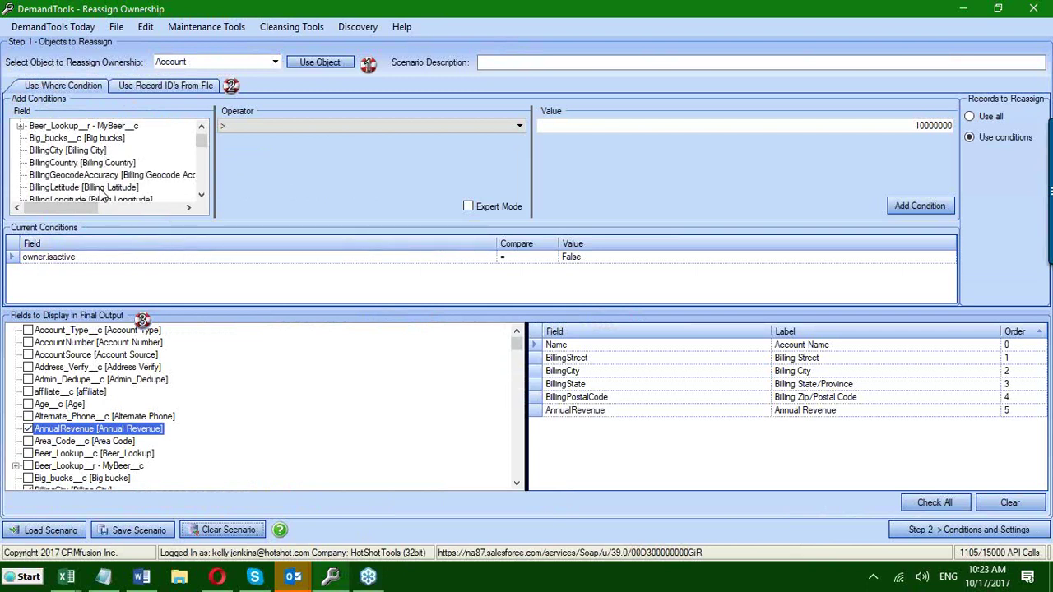
scroll(102, 196, down, 1)
click(59, 189)
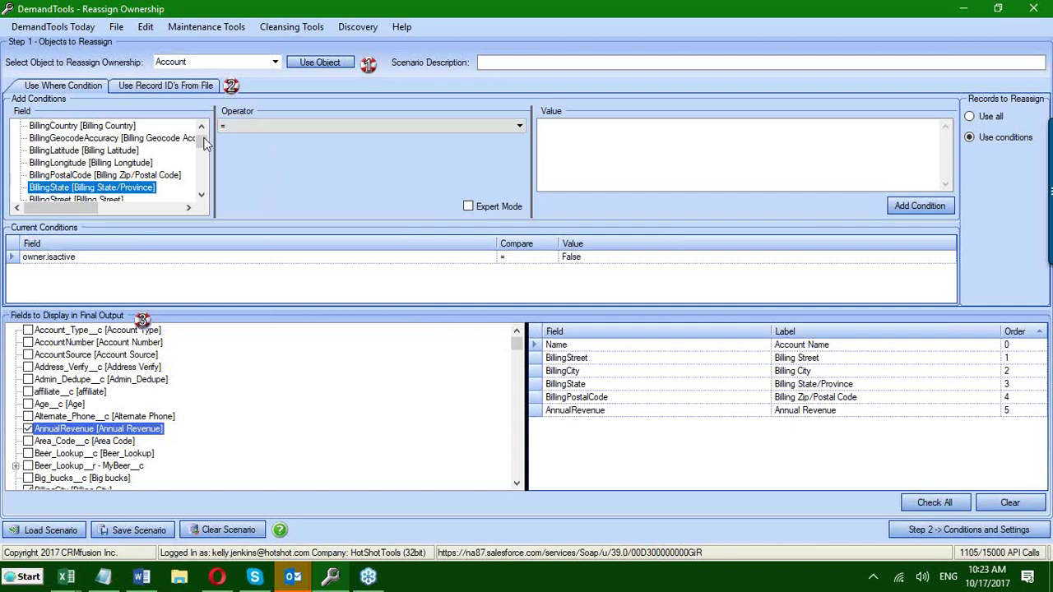
click(233, 129)
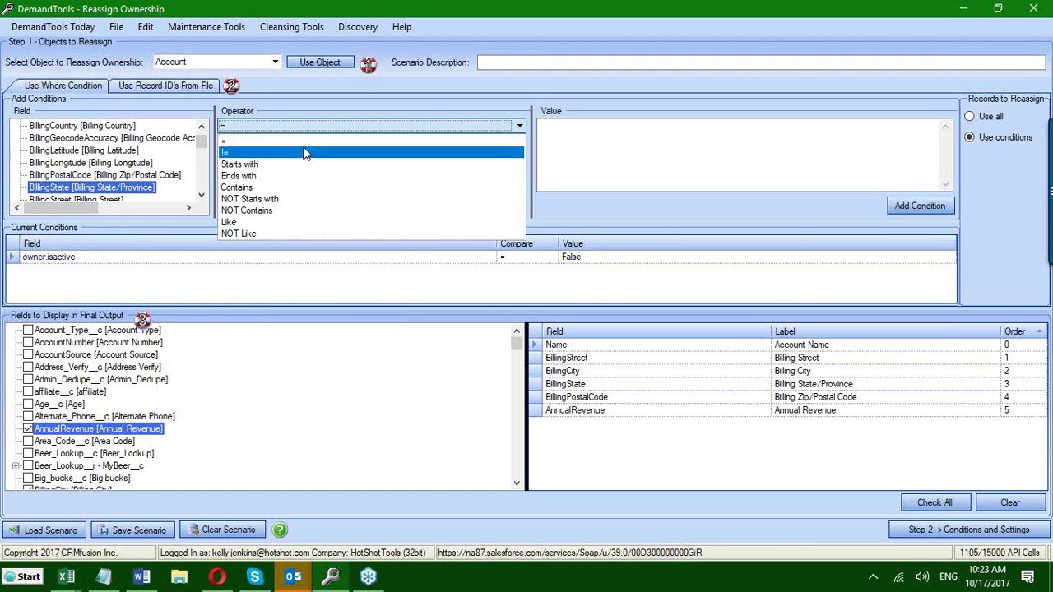
click(328, 141)
click(587, 150)
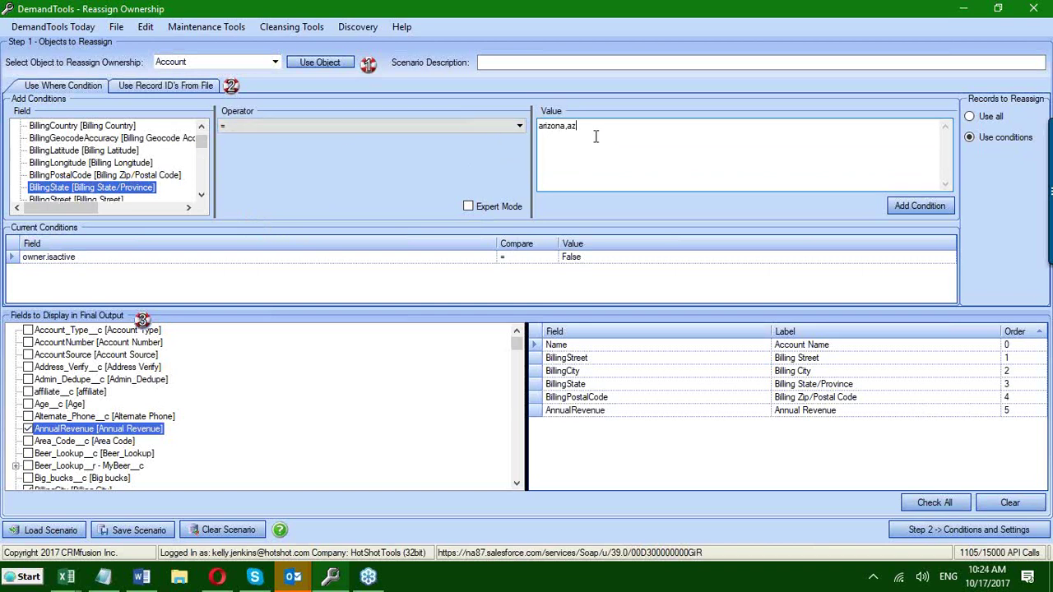
key(Left)
key(Left)
key(Right)
click(918, 207)
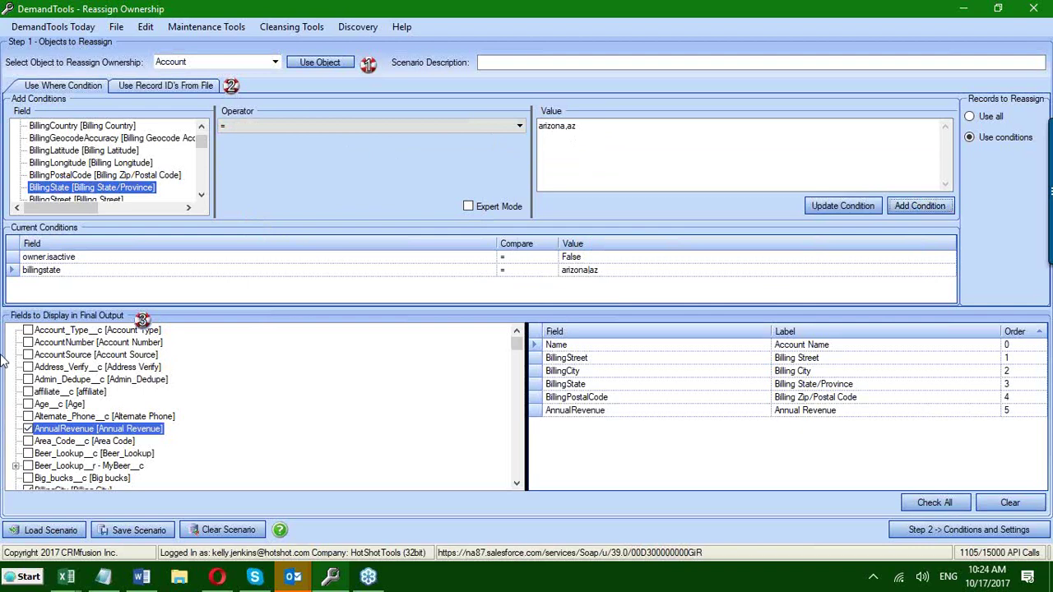
- Delete the owner.isactive condition and proceed to the Step 2 reassignment constraints
click(15, 258)
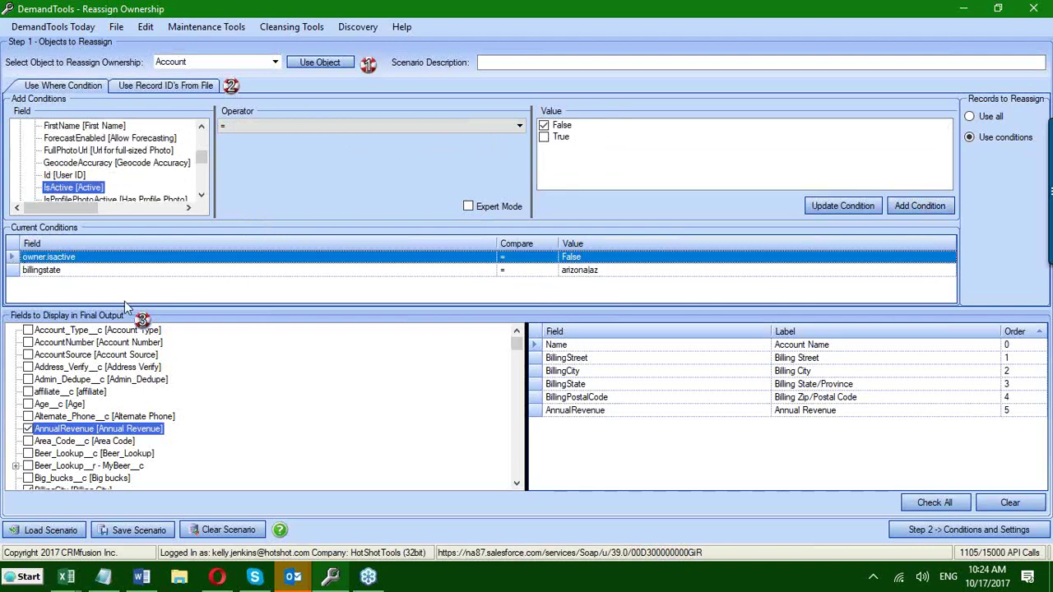
key(Delete)
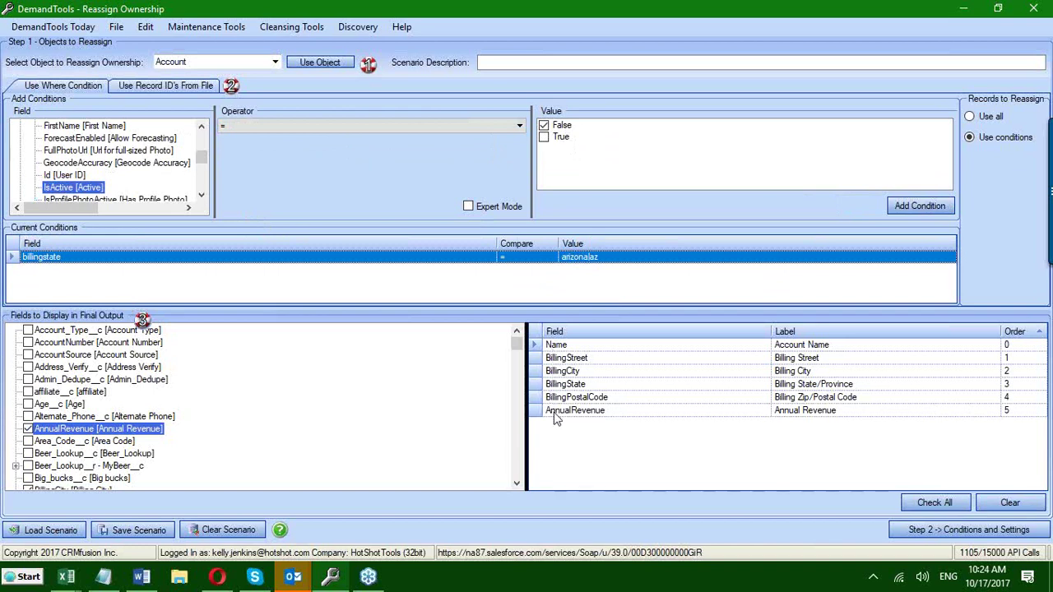
click(904, 537)
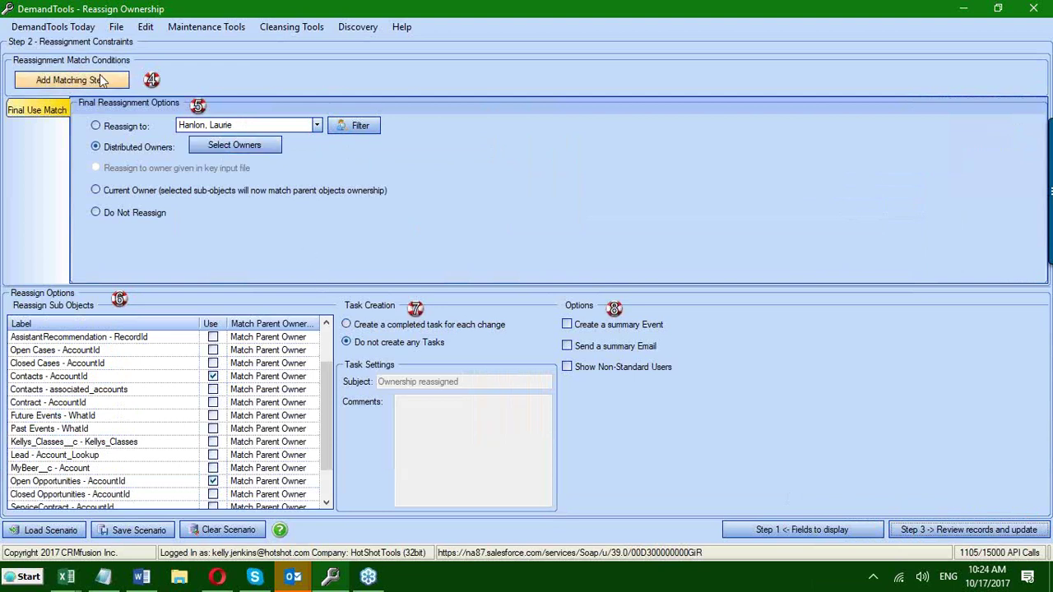
- Add a first matching step with a match condition on the BillingPostalCode field
click(58, 82)
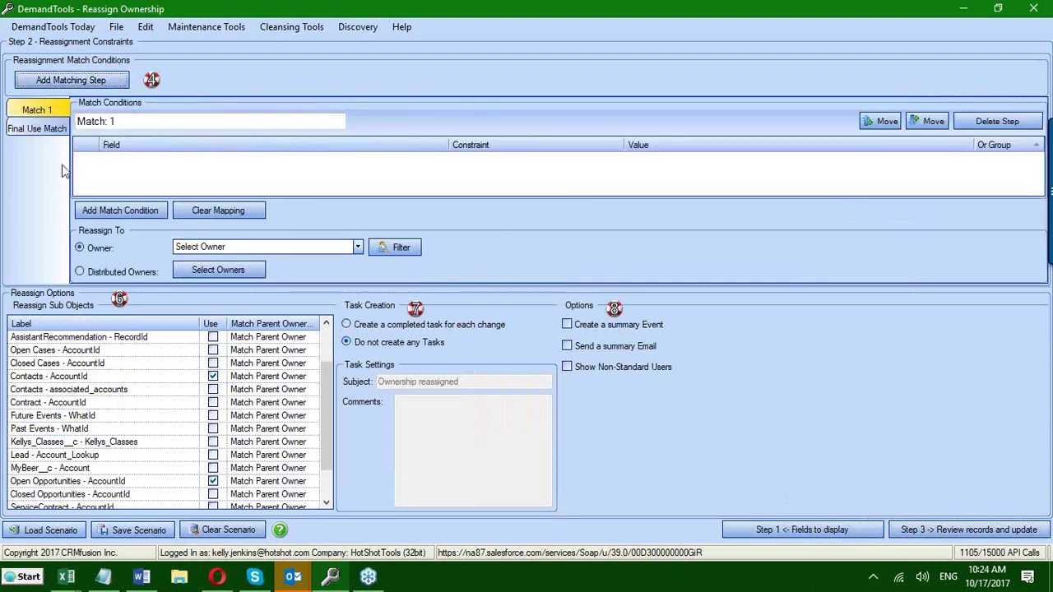
click(103, 211)
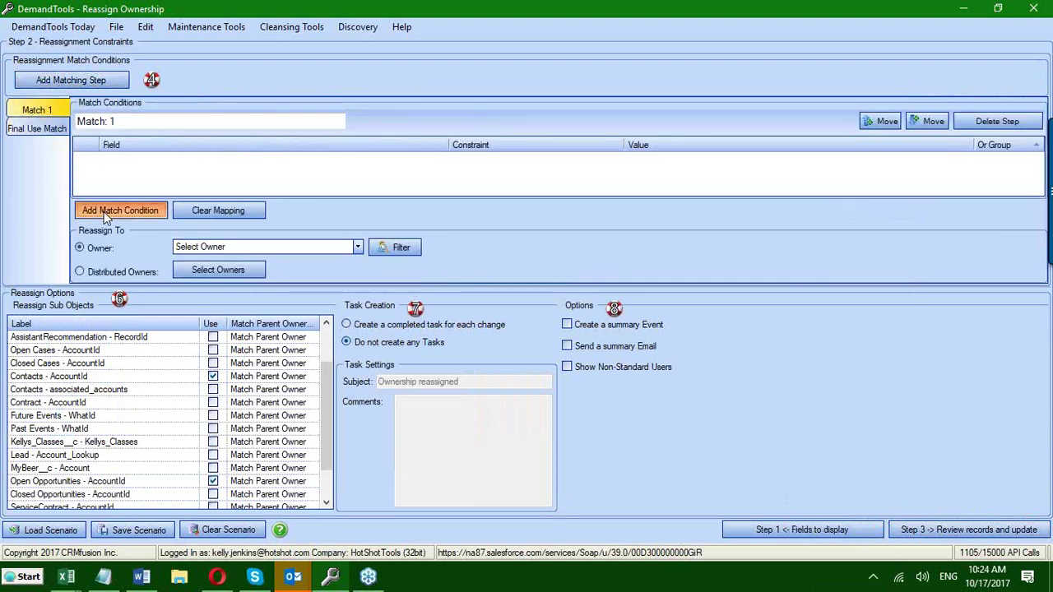
scroll(151, 239, down, 3)
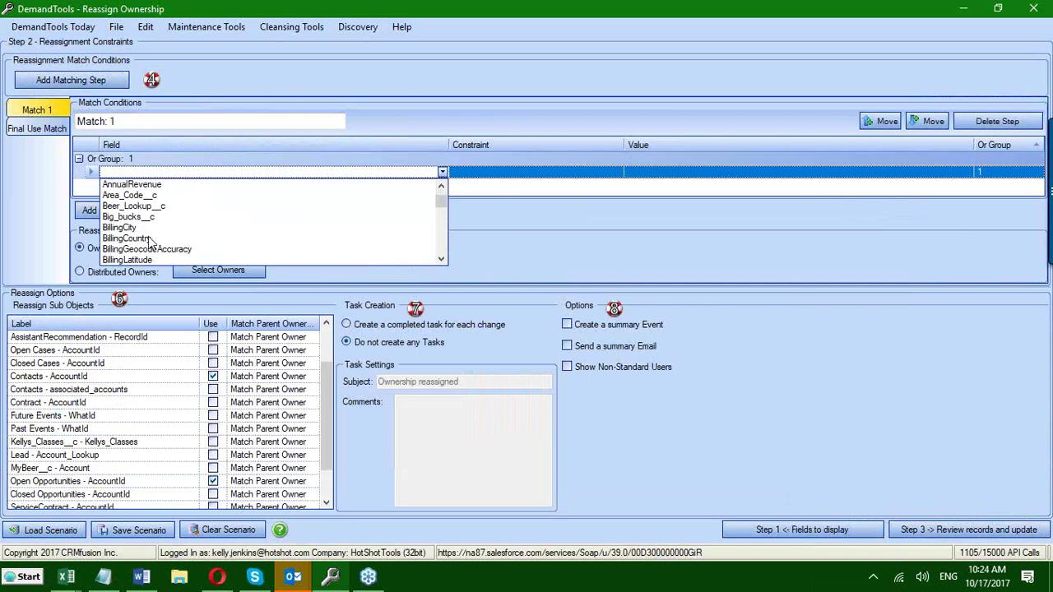
scroll(142, 257, down, 1)
click(139, 249)
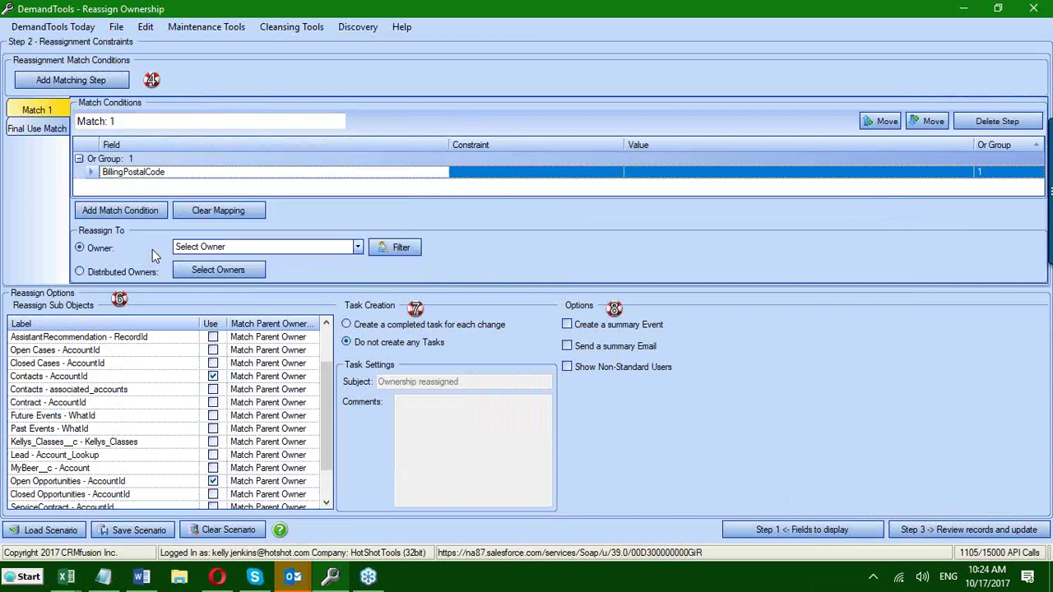
click(487, 174)
click(618, 174)
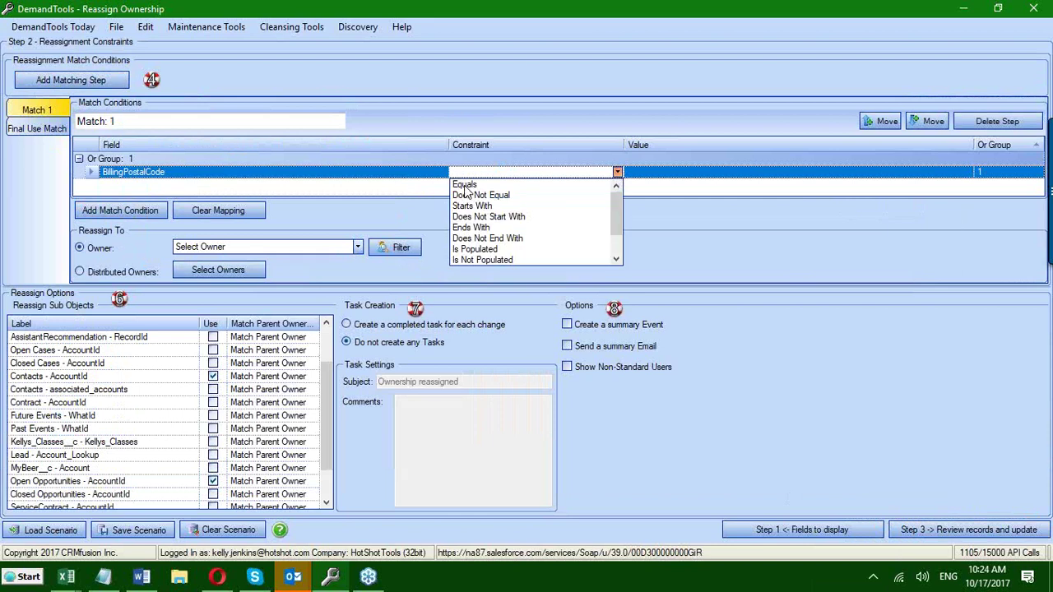
scroll(465, 220, down, 1)
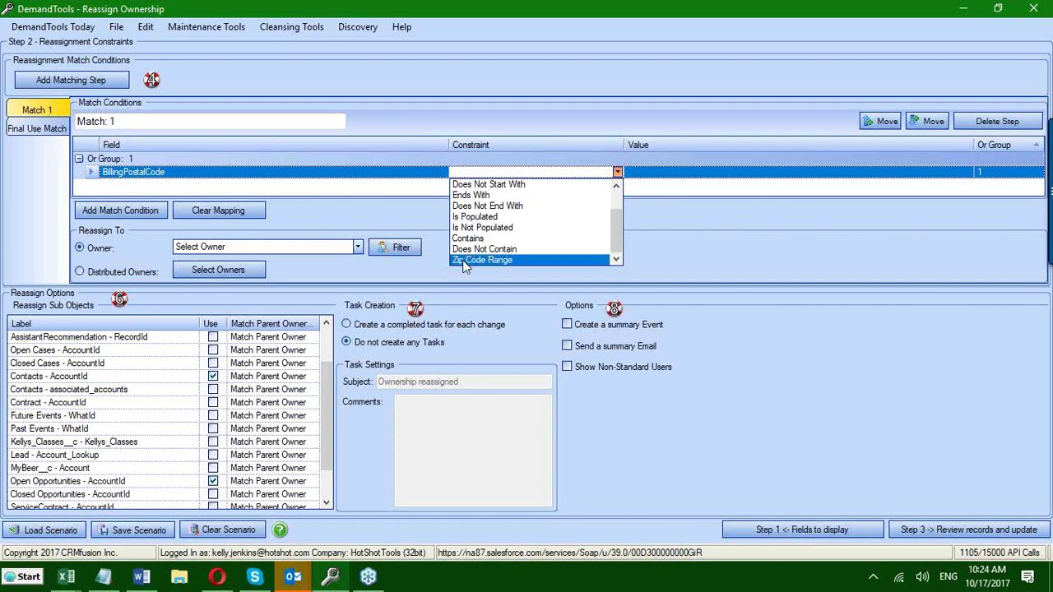
click(470, 260)
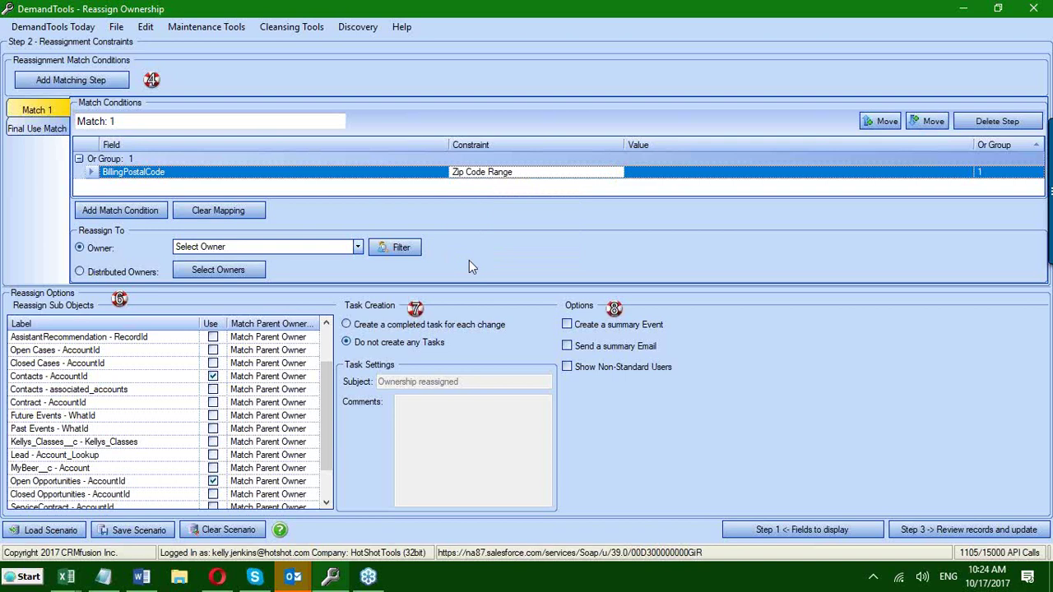
click(637, 173)
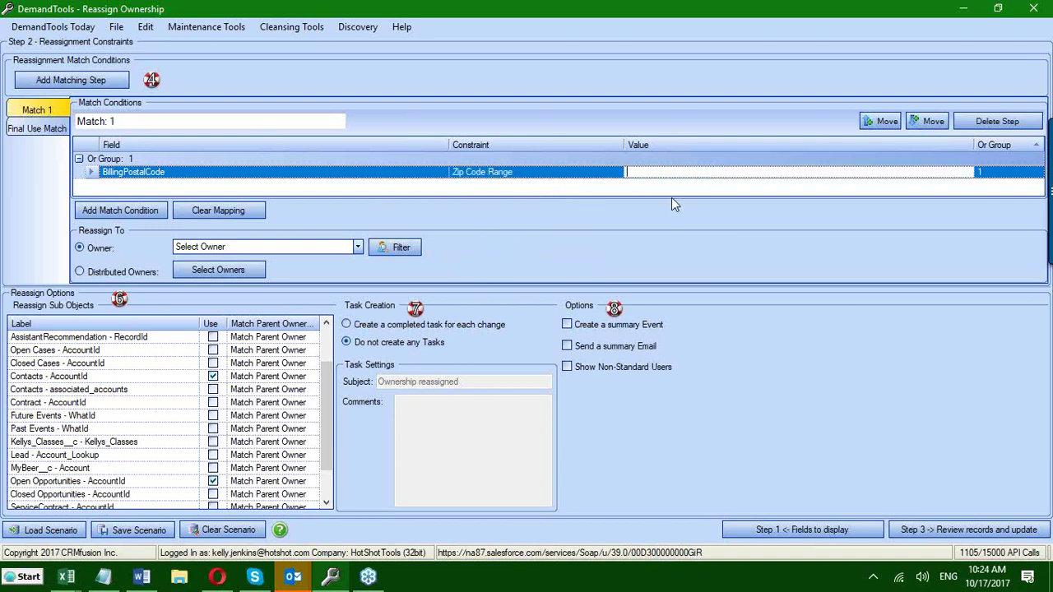
text(85000-85100)
click(358, 247)
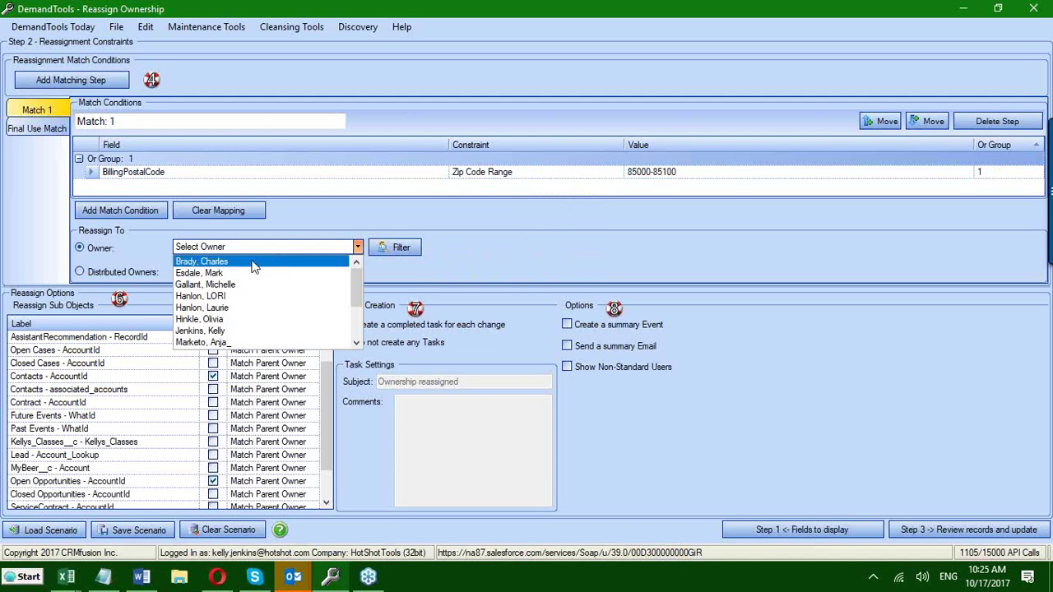
click(252, 263)
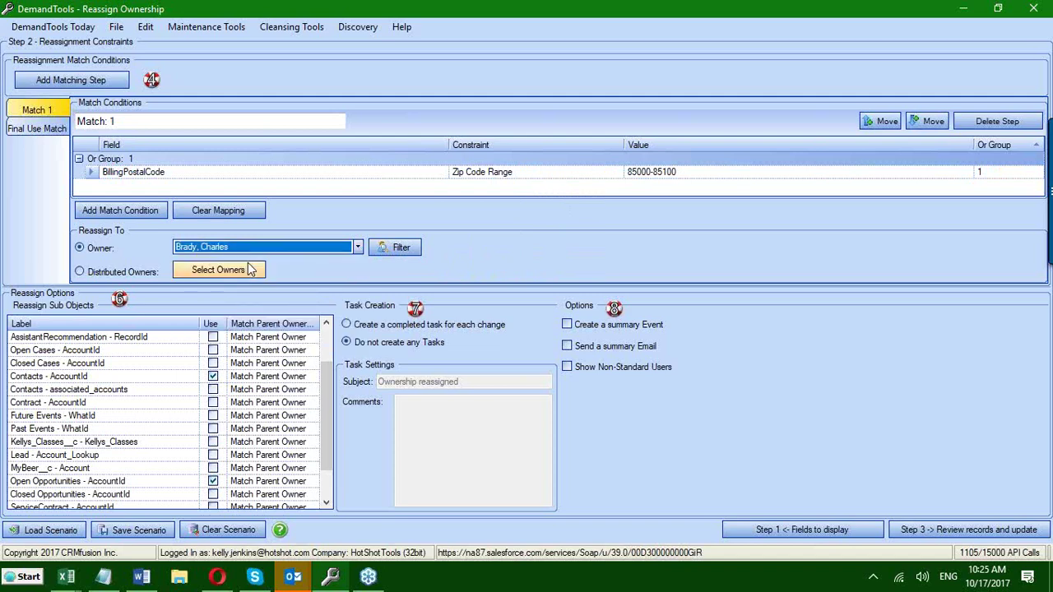
- Add a second matching step with a match condition on the BillingPostalCode field
click(59, 86)
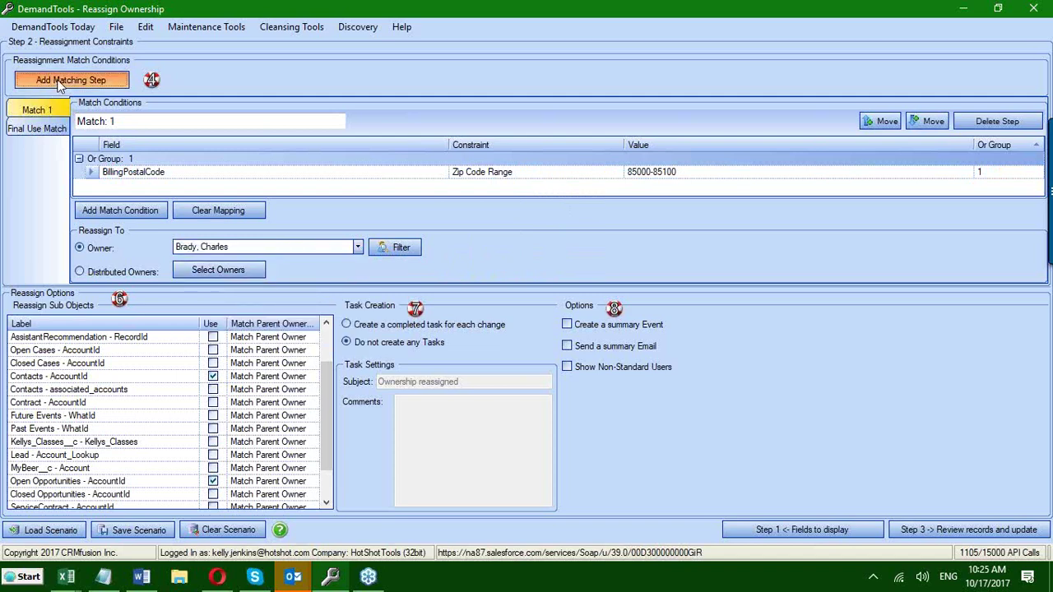
click(98, 214)
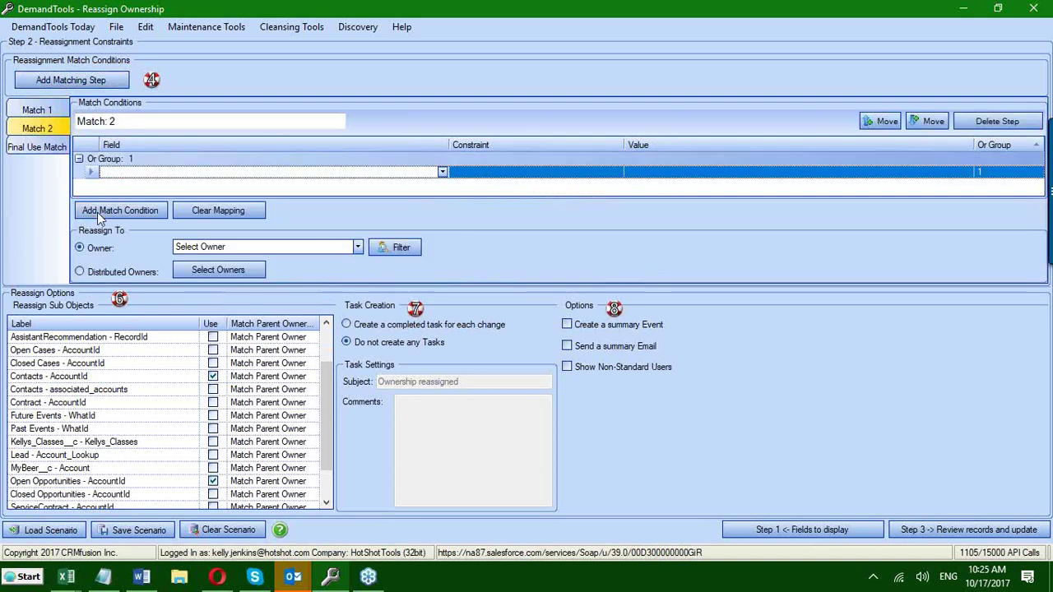
scroll(150, 251, down, 6)
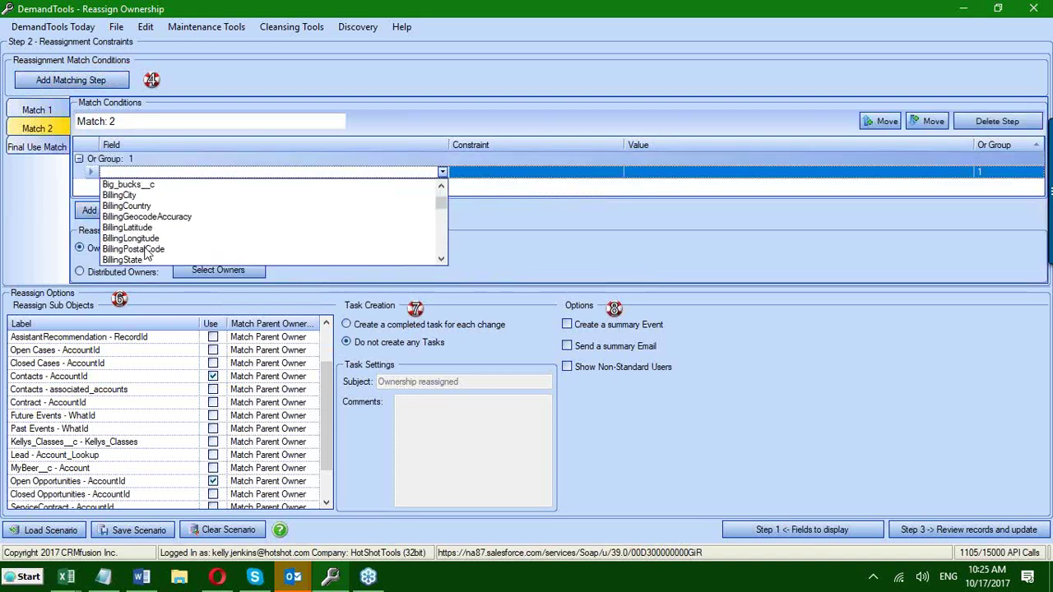
click(145, 249)
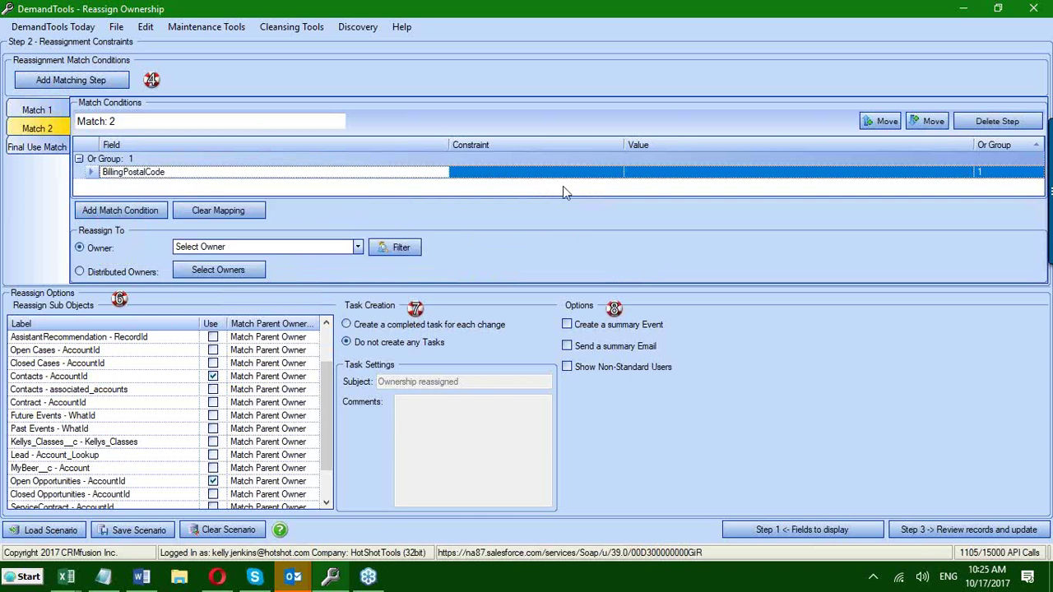
click(580, 173)
scroll(486, 255, down, 1)
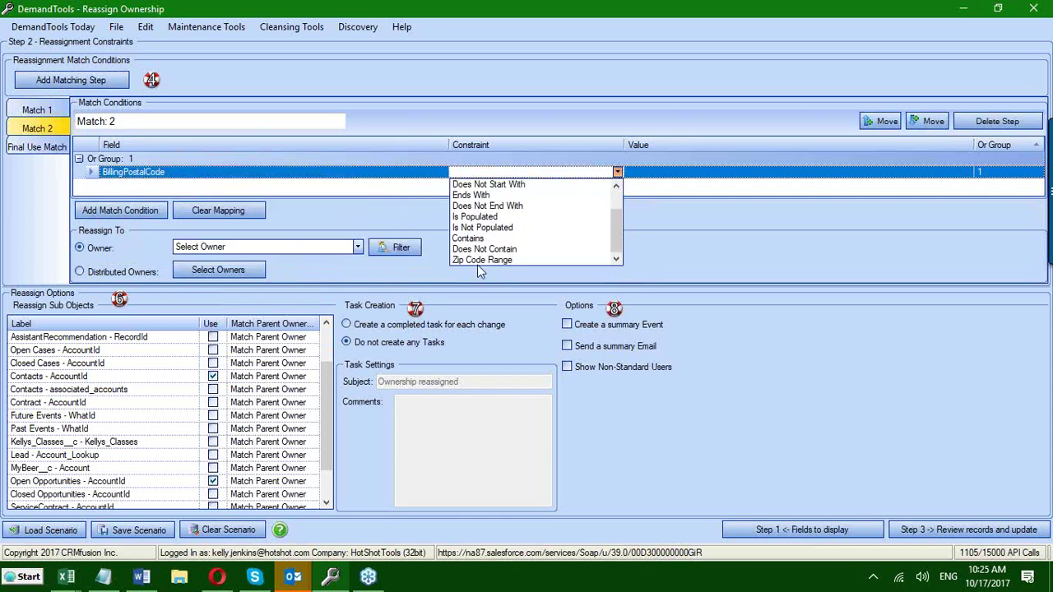
click(482, 260)
click(642, 173)
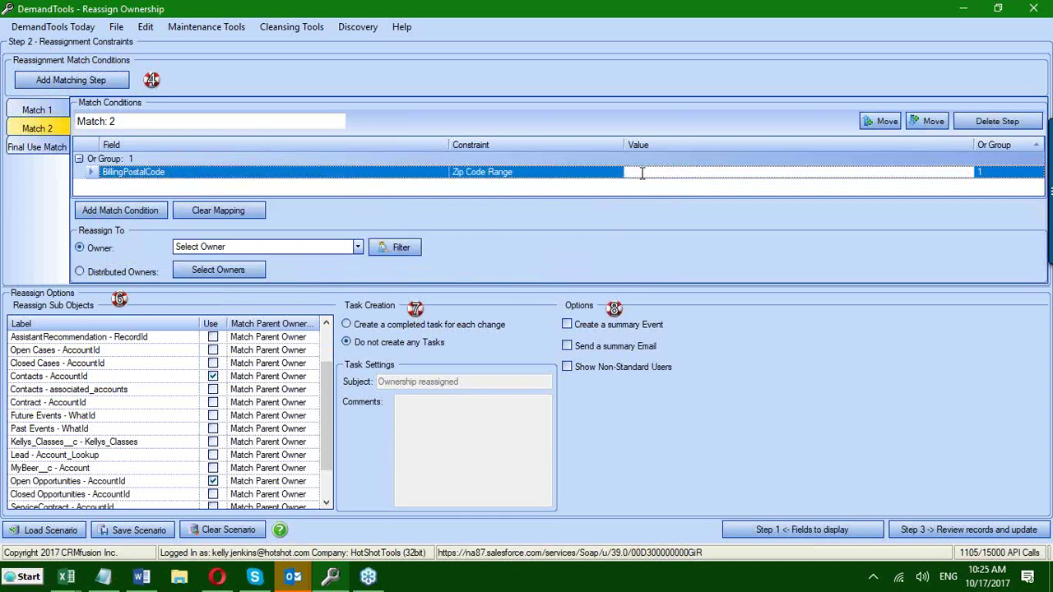
text(85101-85200)
click(357, 248)
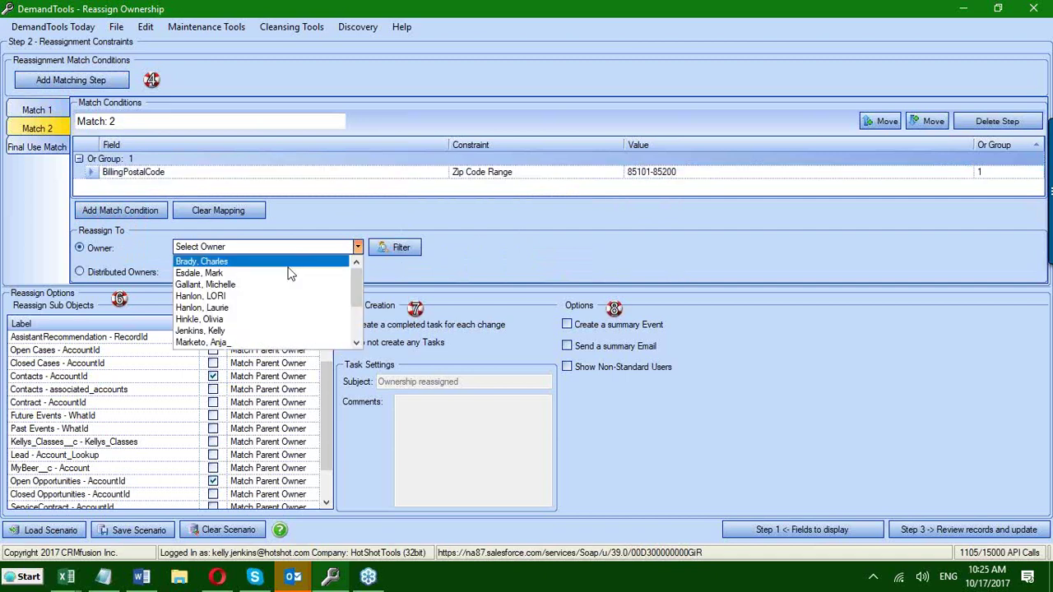
click(245, 322)
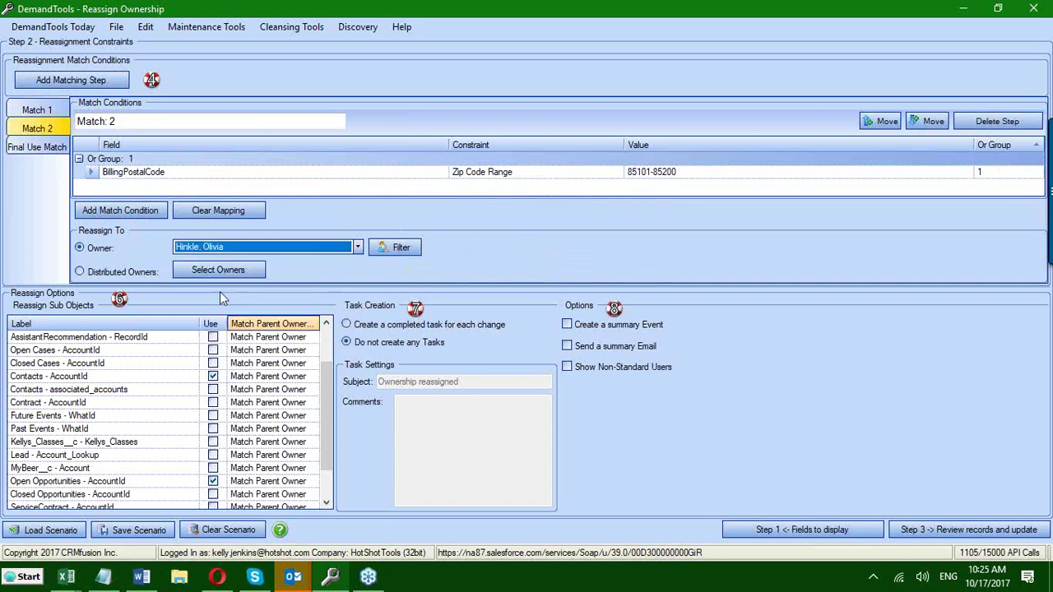
- Add a third matching step with a match condition on the BillingPostalCode field
click(54, 79)
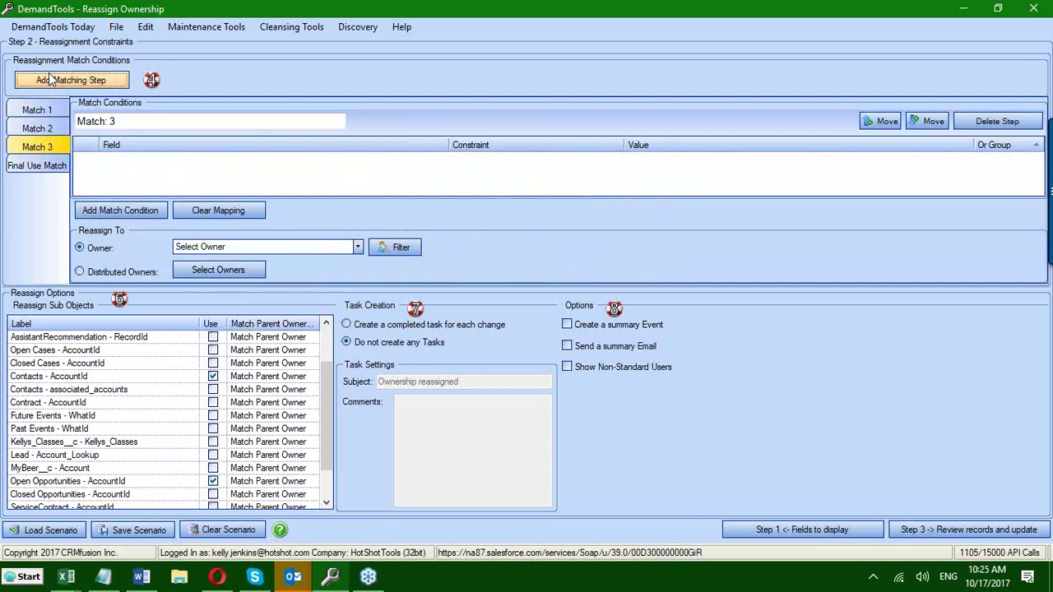
click(122, 211)
scroll(148, 241, down, 3)
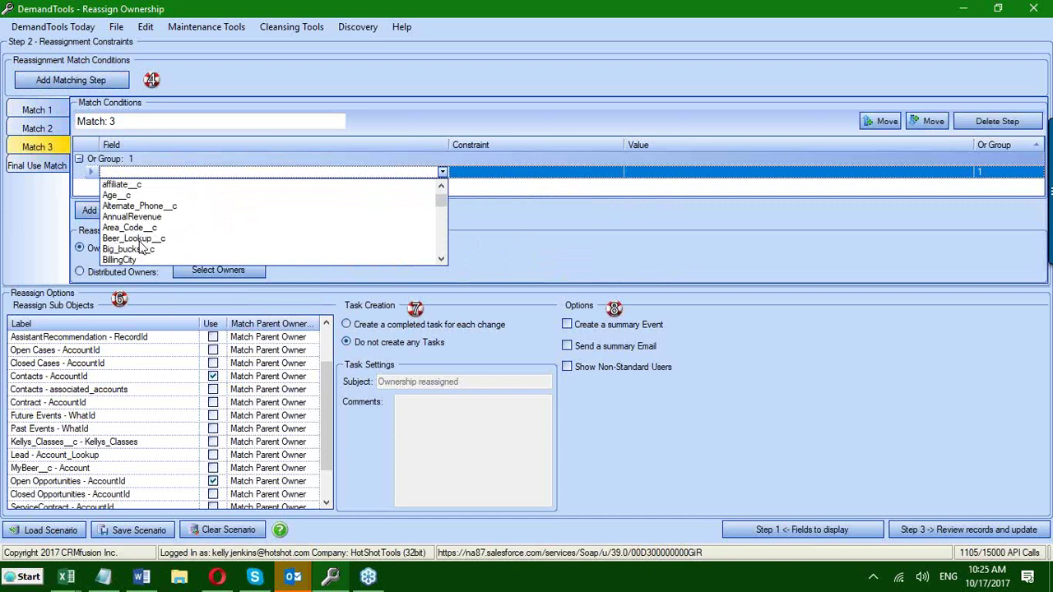
scroll(141, 251, down, 1)
scroll(142, 257, down, 2)
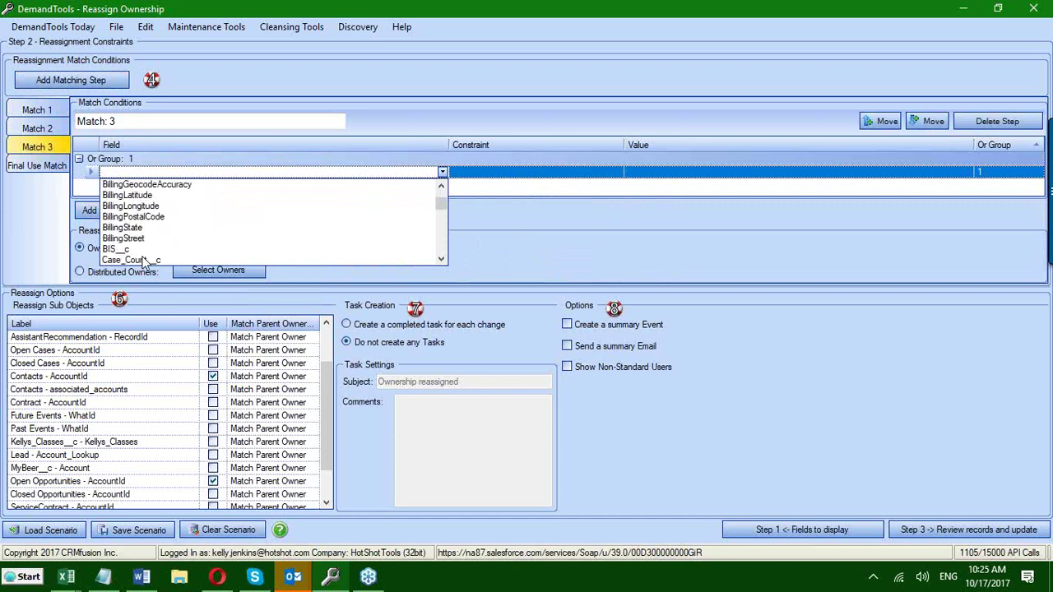
click(130, 218)
click(484, 179)
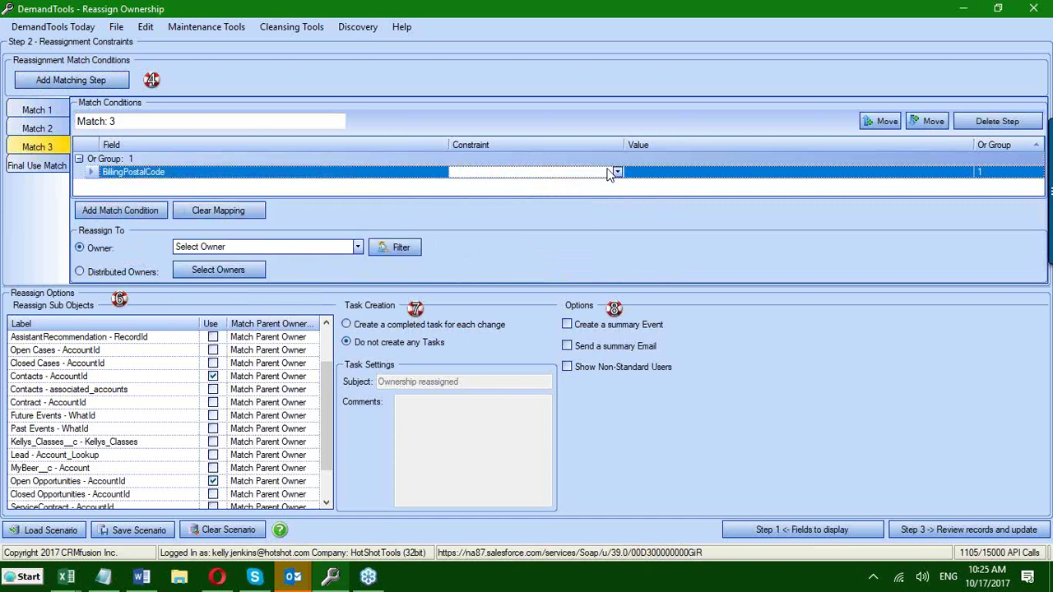
click(617, 172)
scroll(493, 247, down, 2)
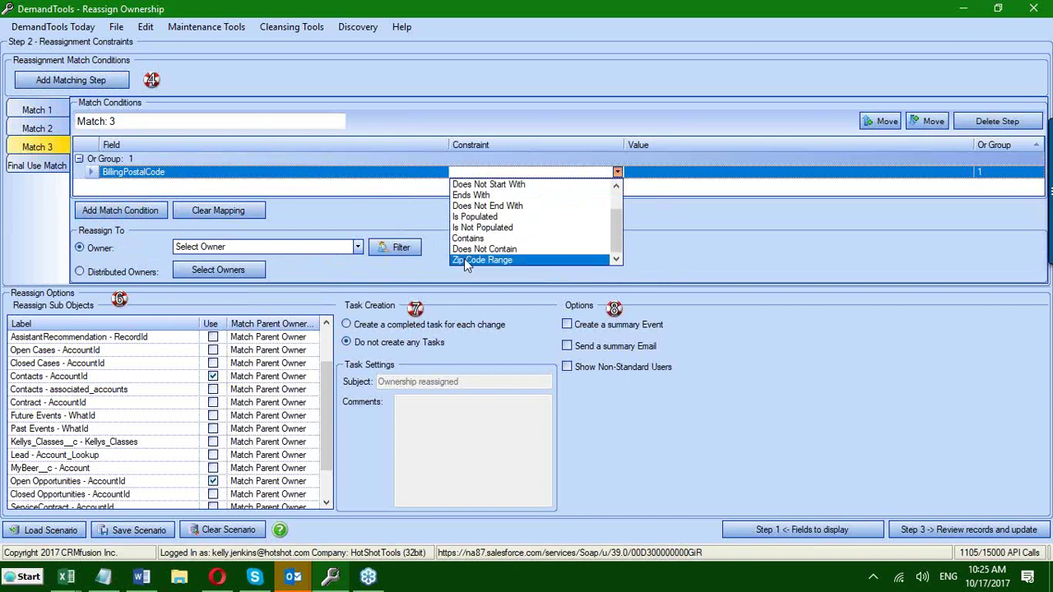
click(468, 259)
click(636, 171)
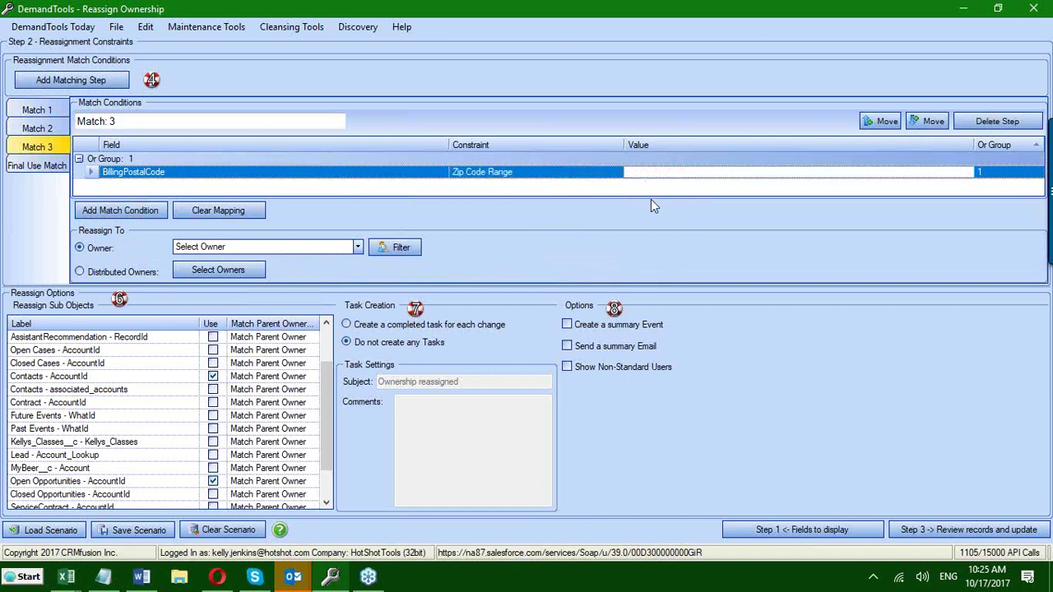
text(85201-85300)
click(186, 249)
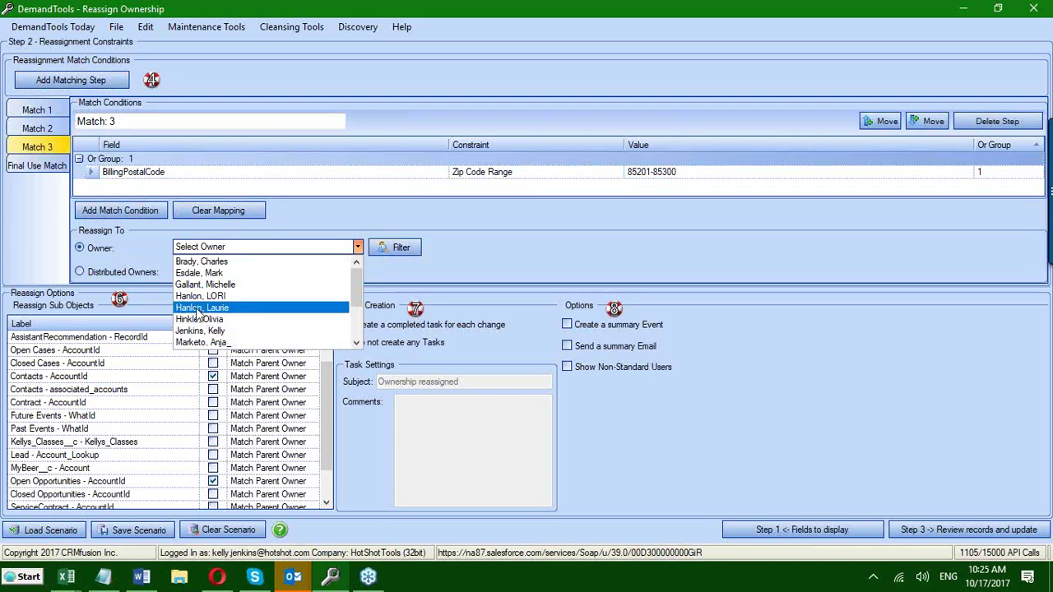
click(186, 272)
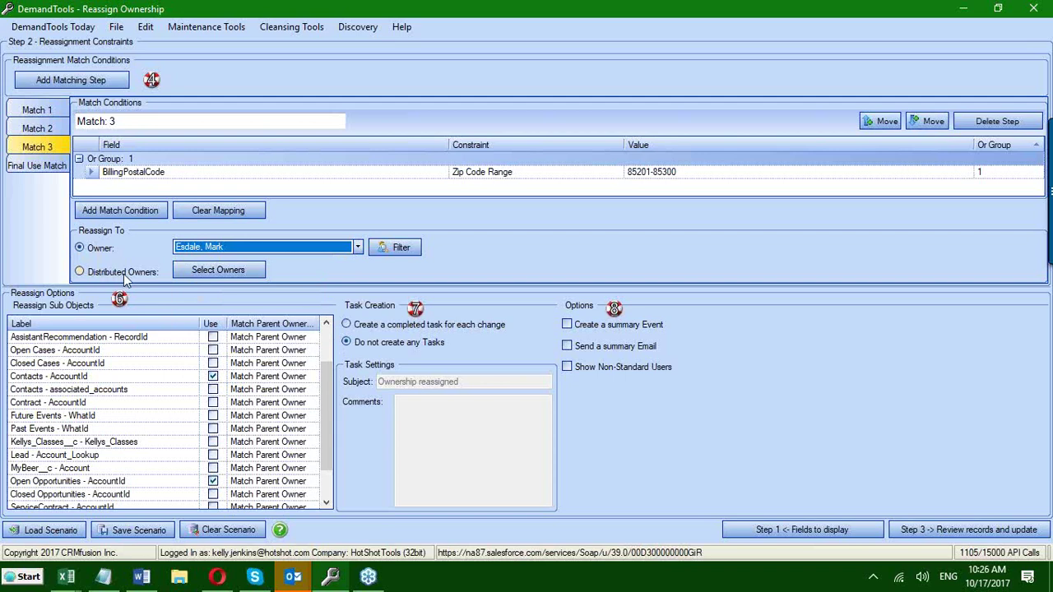
- Rename the first matching step to 8500-85100
click(32, 110)
drag(119, 122, 69, 124)
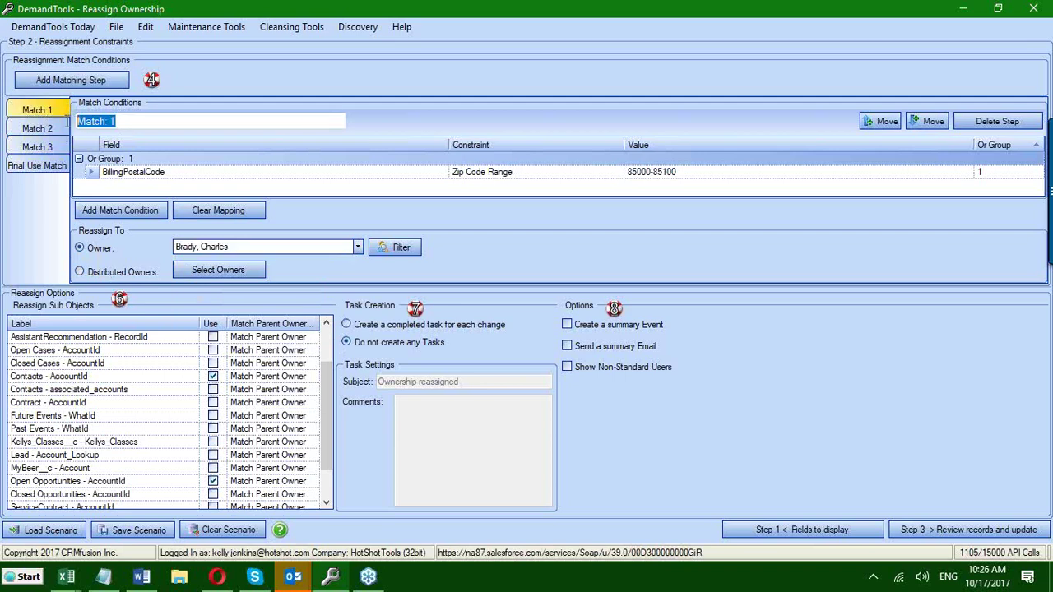
text(8)
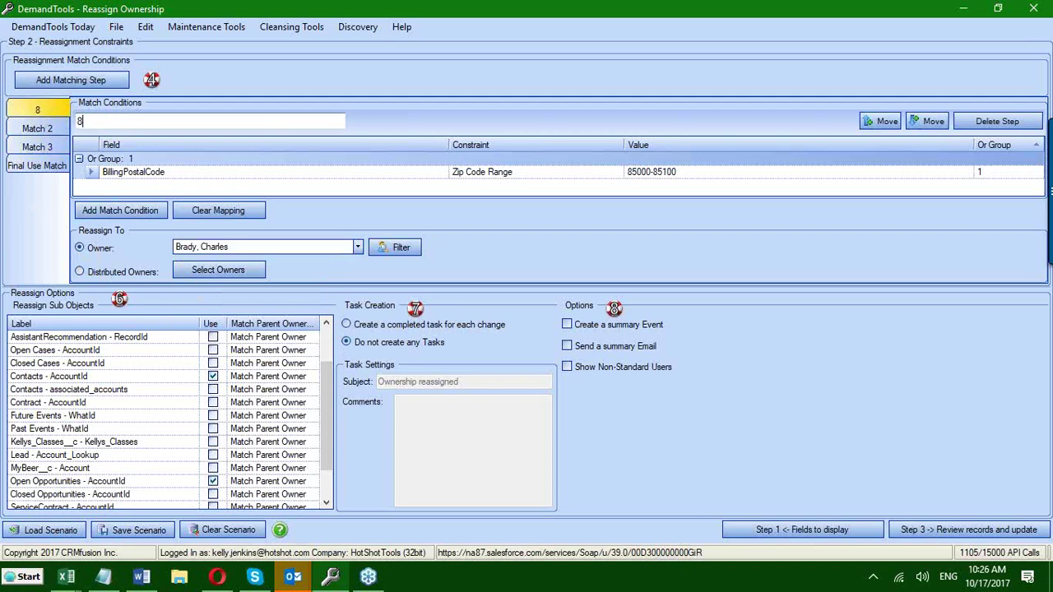
text(500-850100)
click(35, 129)
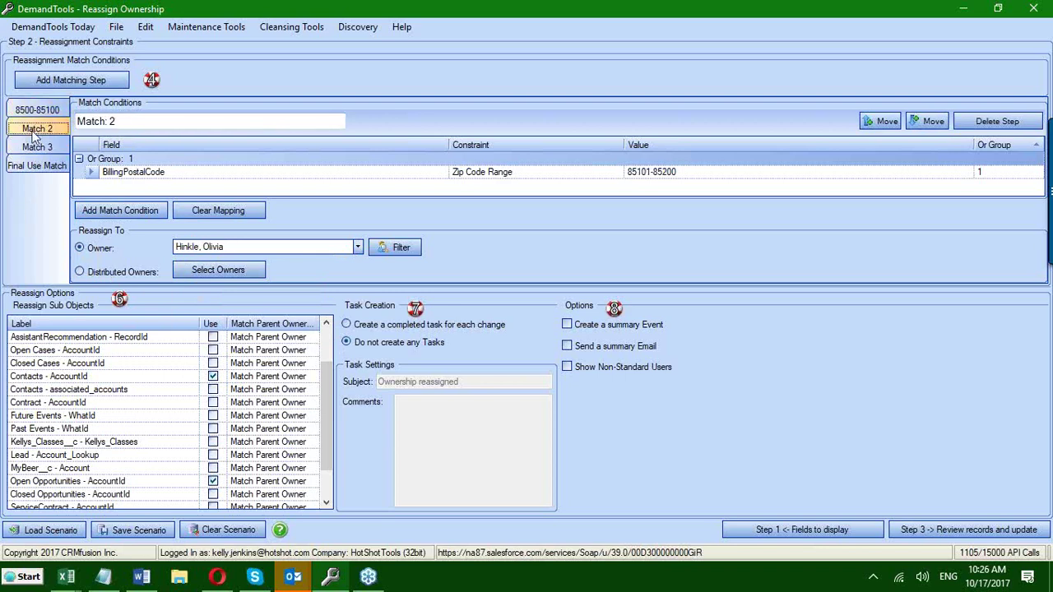
triple_click(131, 122)
text(85)
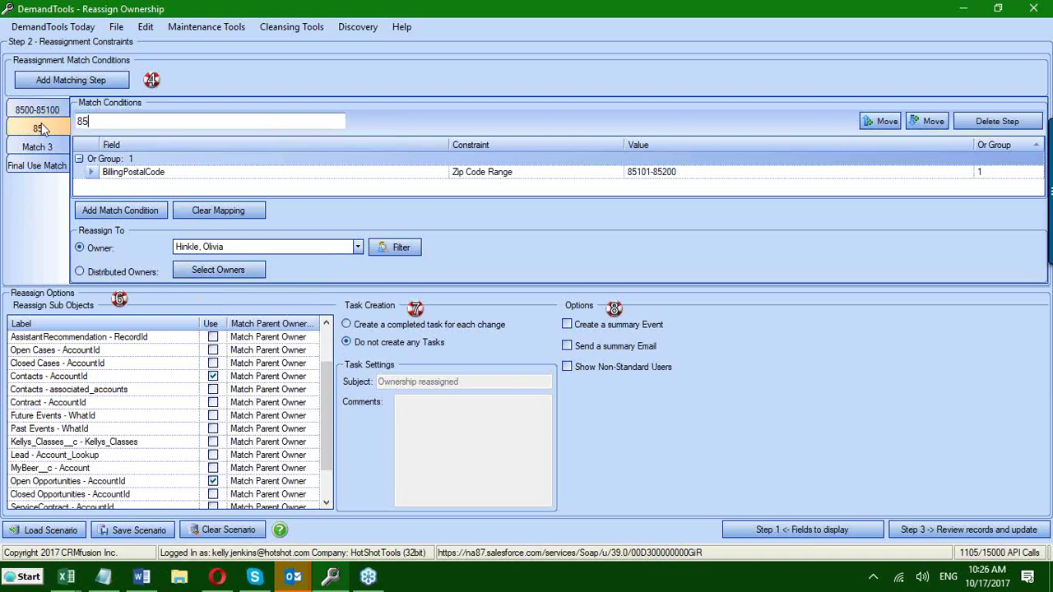
text(101-85200)
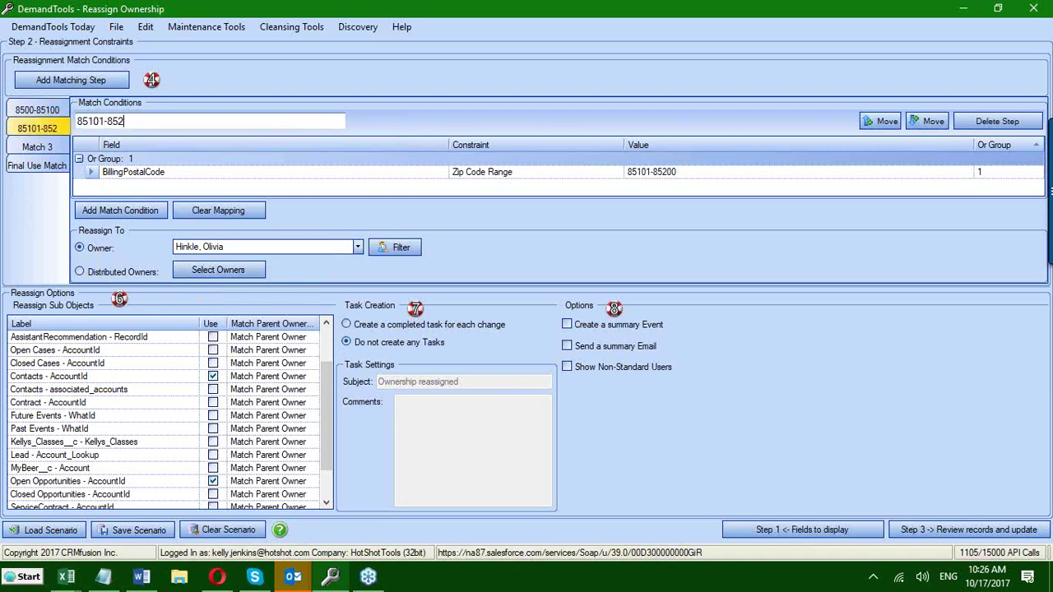
click(37, 147)
key(Tab)
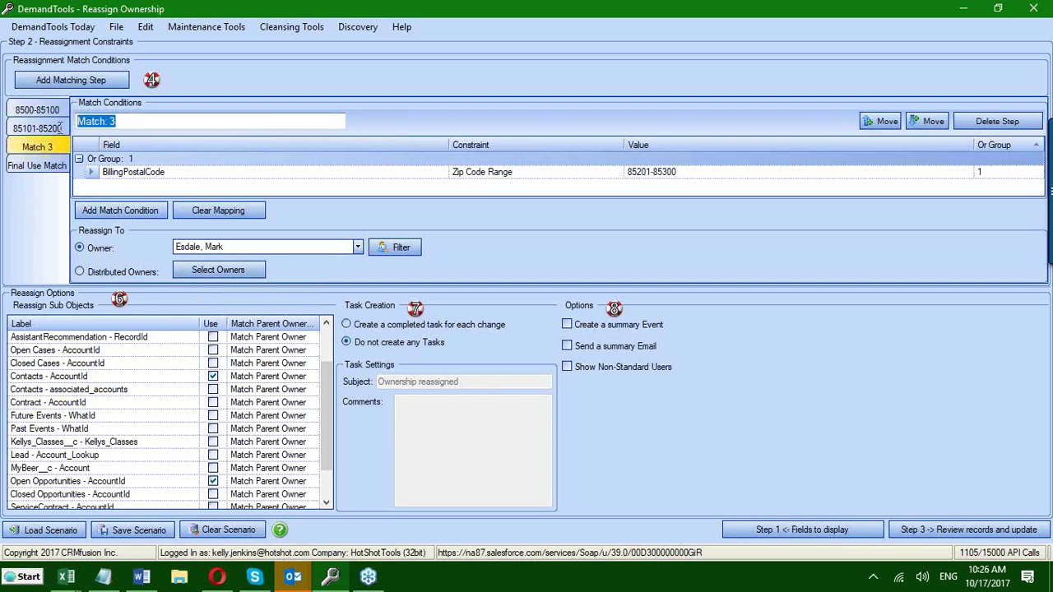
text(85201-)
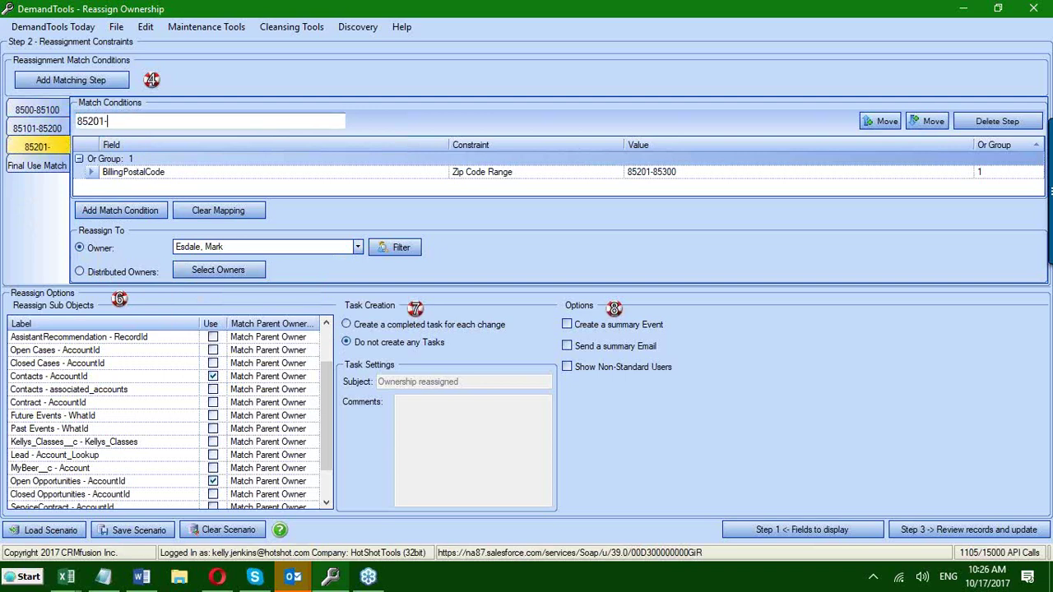
text(8530)
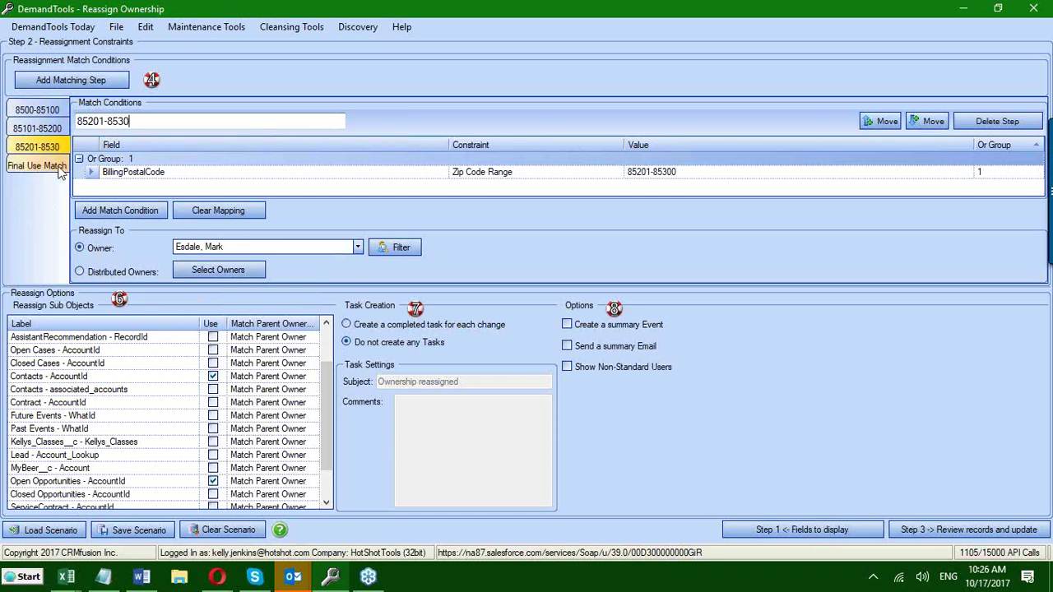
text(0)
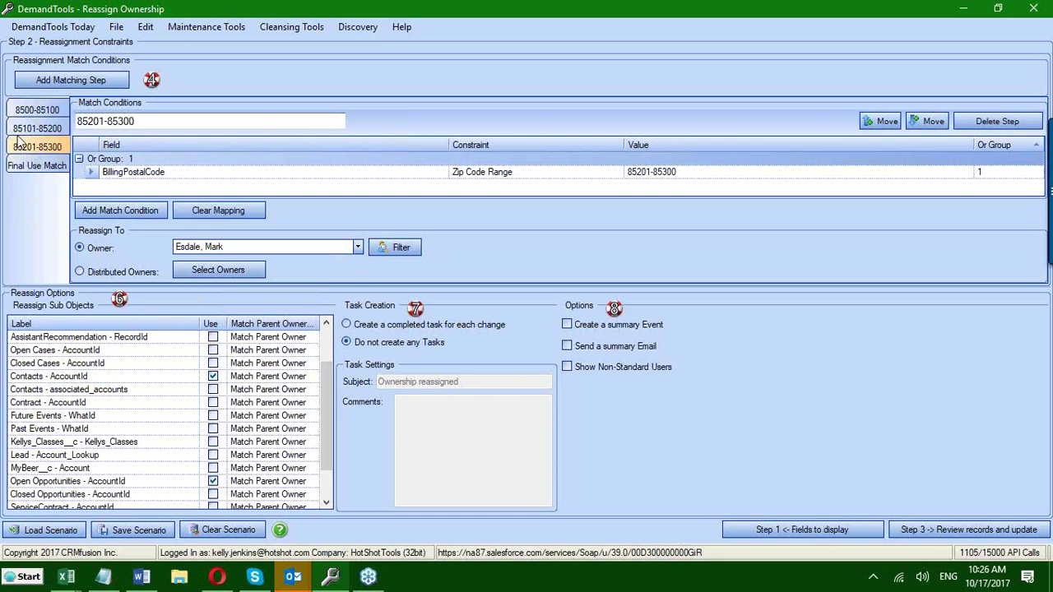
click(39, 109)
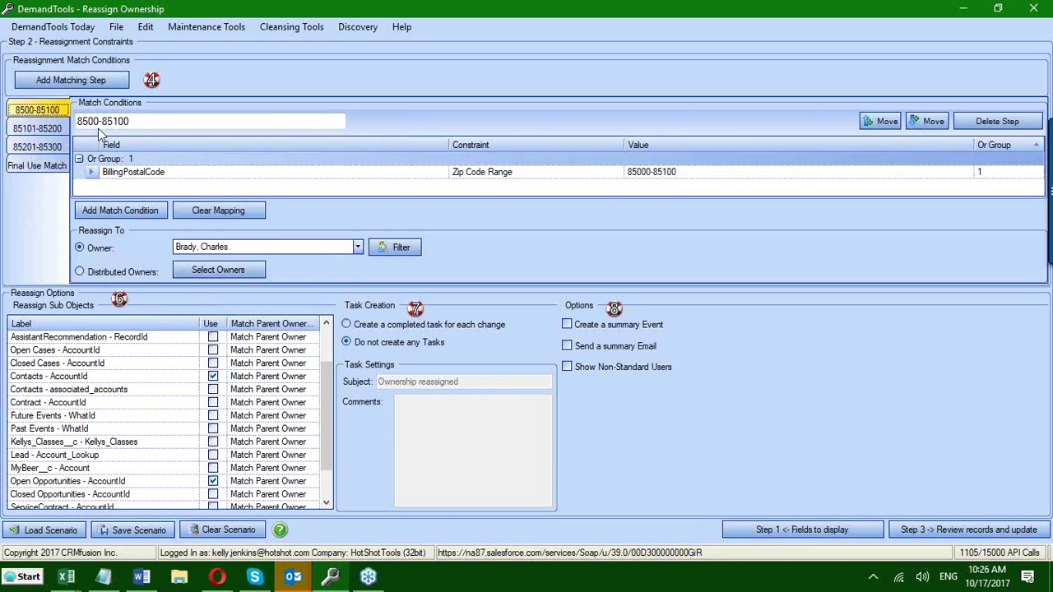
click(92, 122)
text(0)
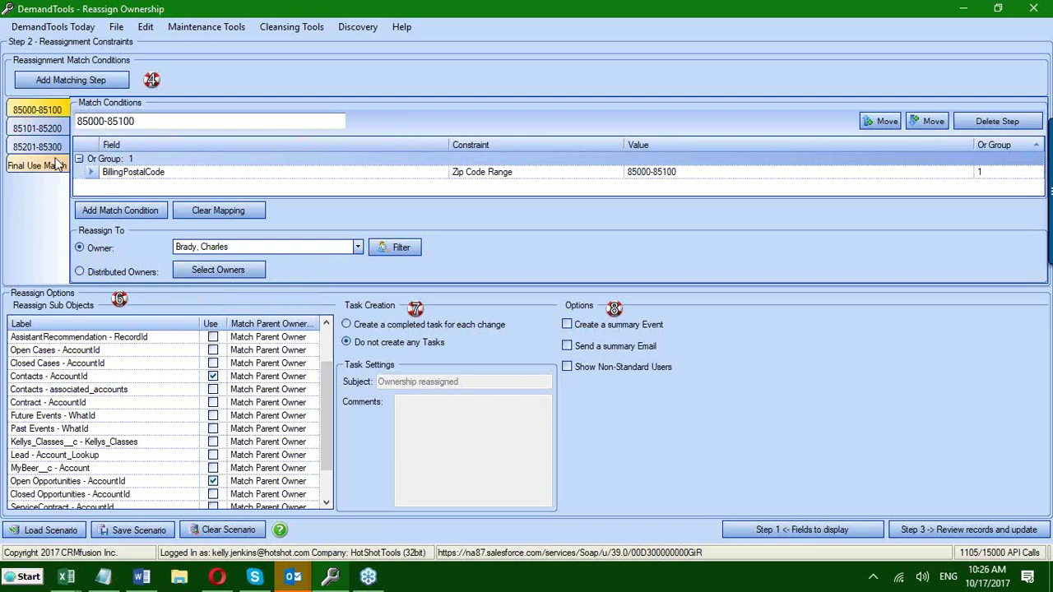
click(23, 113)
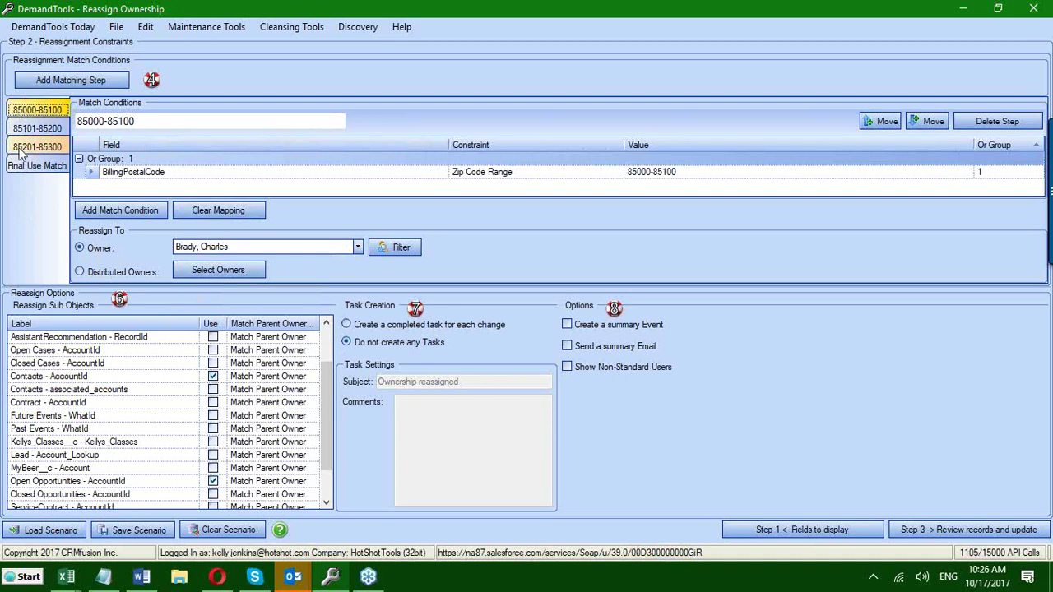
- Set the final reassignment option for unmatched records to Do Not Reassign and proceed to the Step 3 record review
click(25, 167)
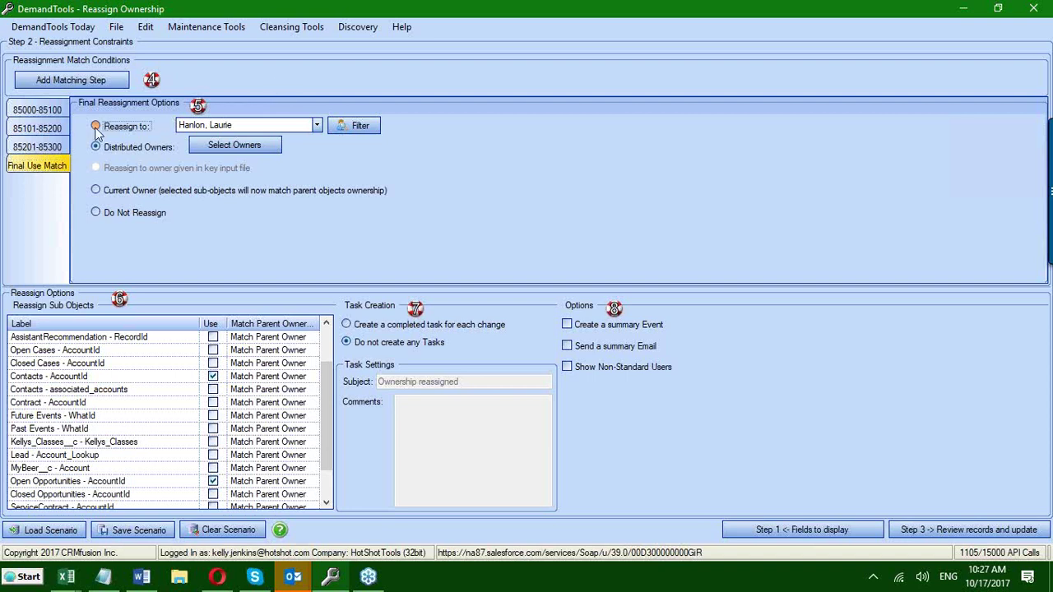
click(96, 128)
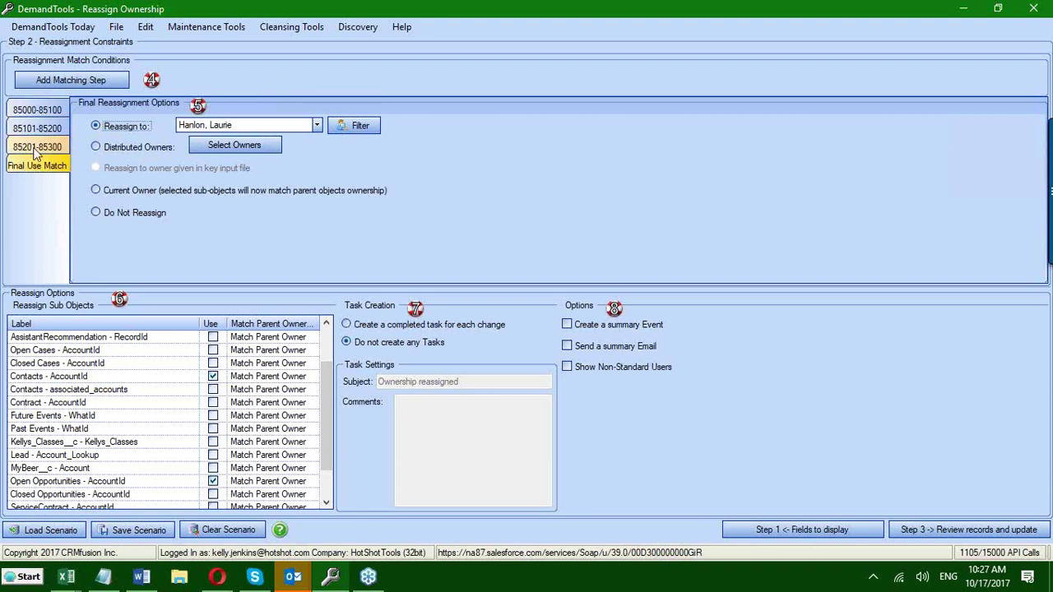
click(96, 147)
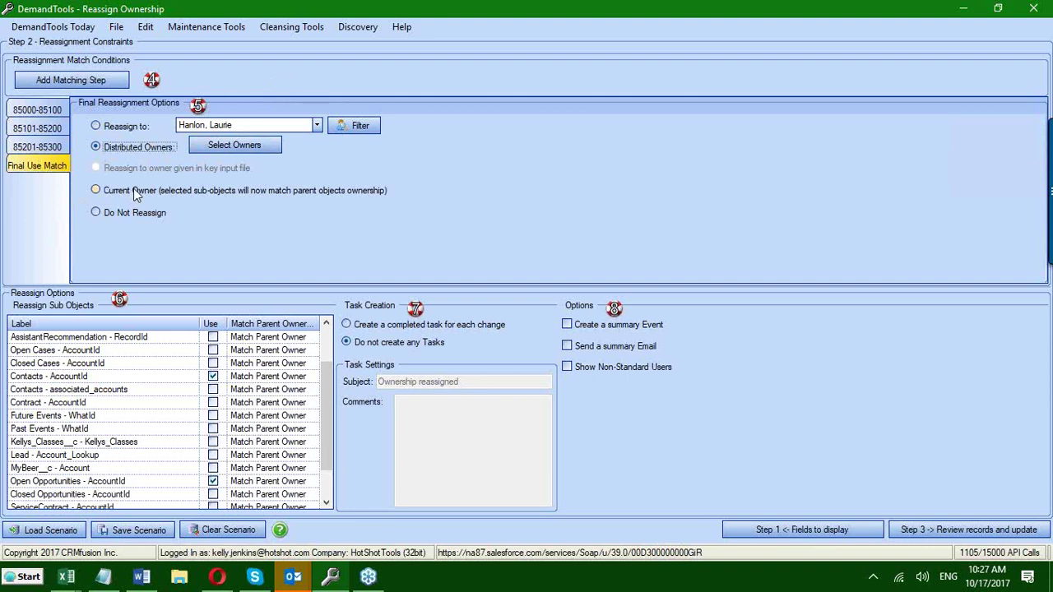
click(96, 213)
click(929, 530)
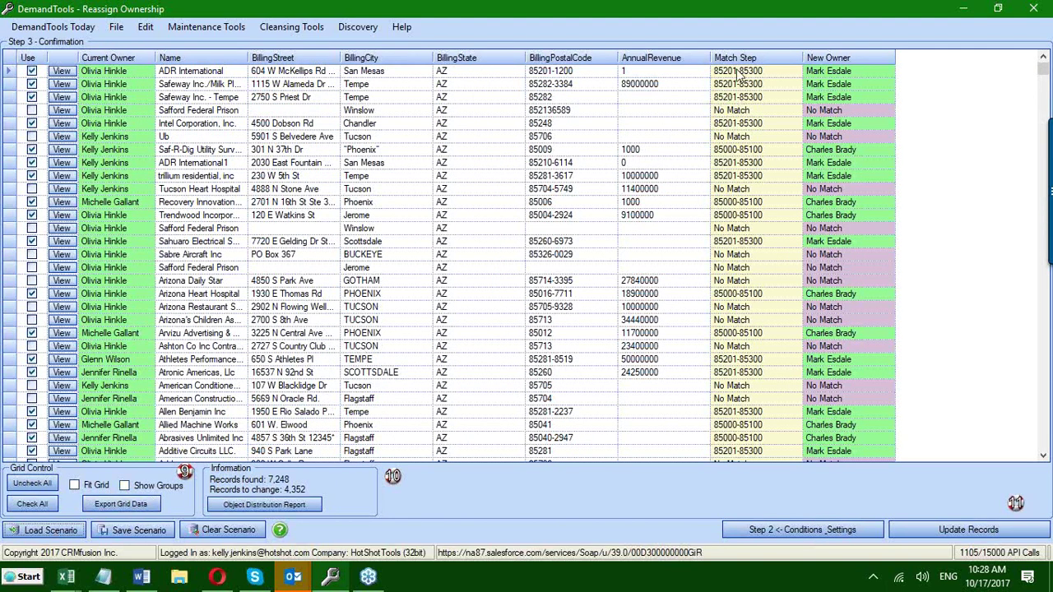
- Turn on Show Groups and group the confirmation grid by the Match Step column
click(124, 486)
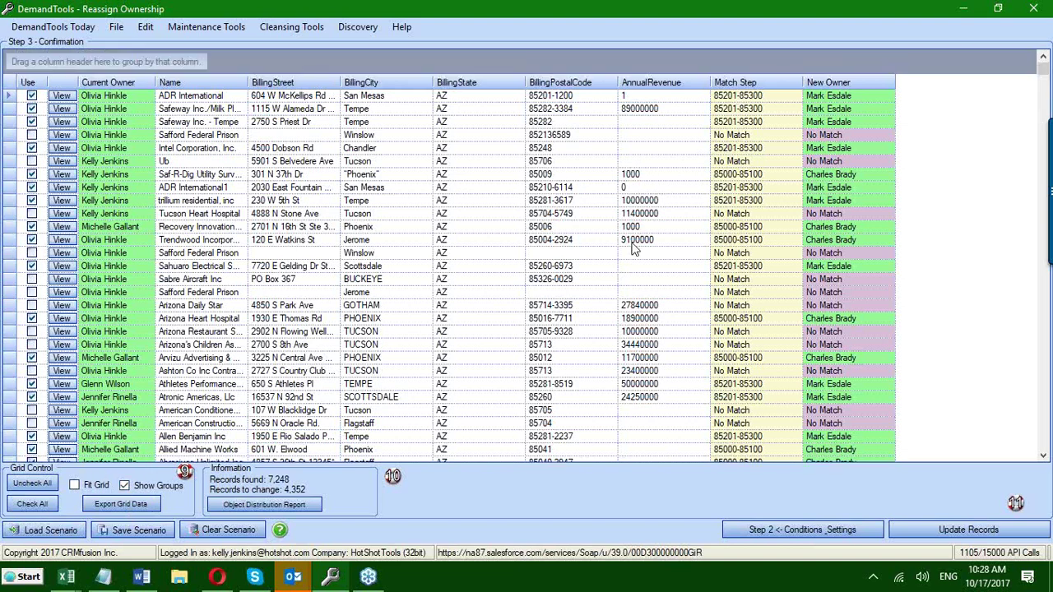
drag(740, 86, 422, 66)
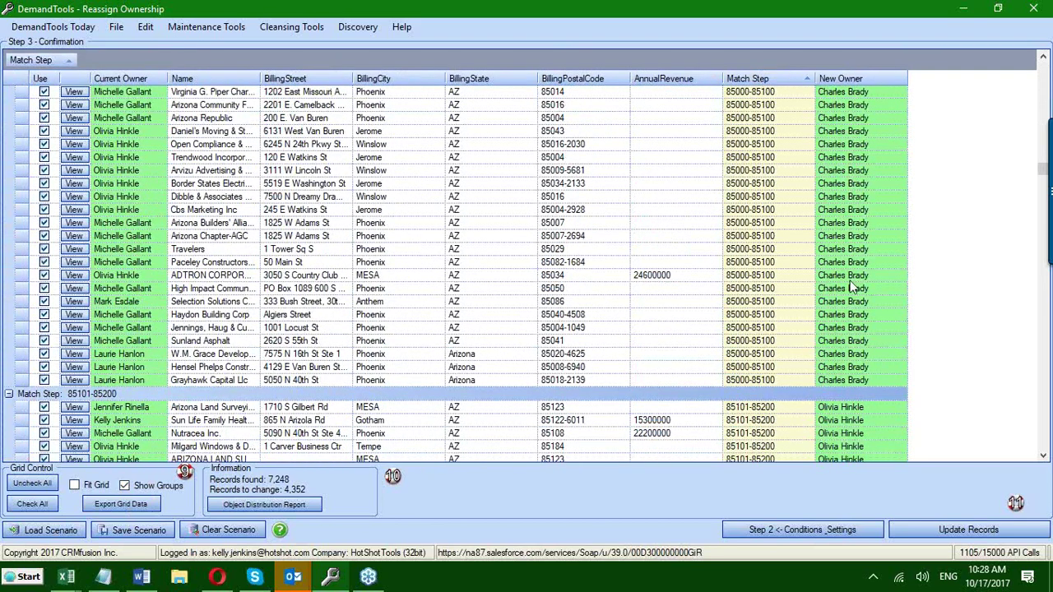
double_click(737, 9)
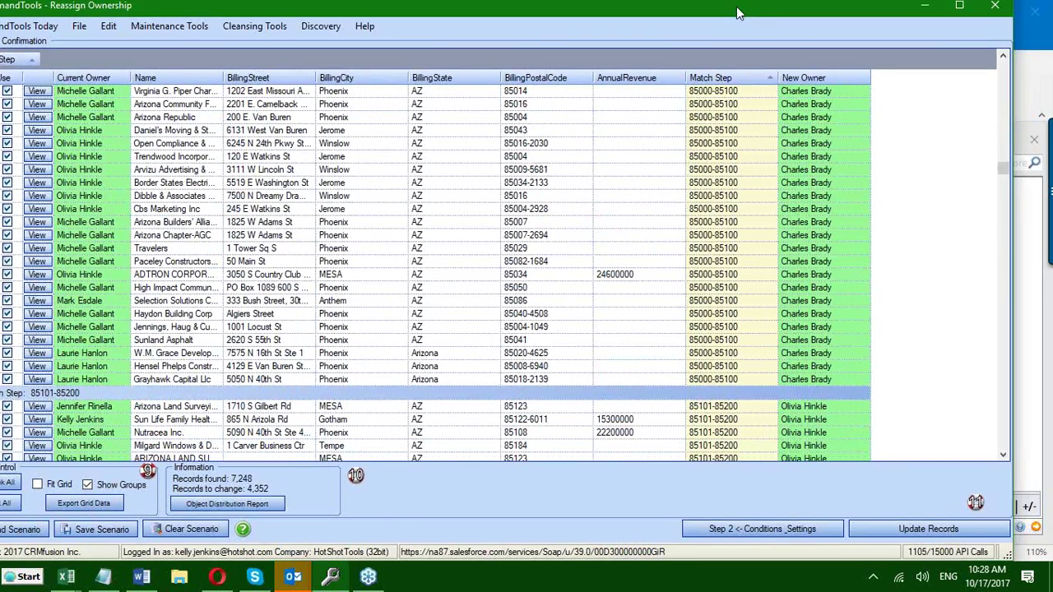
scroll(969, 173, up, 5)
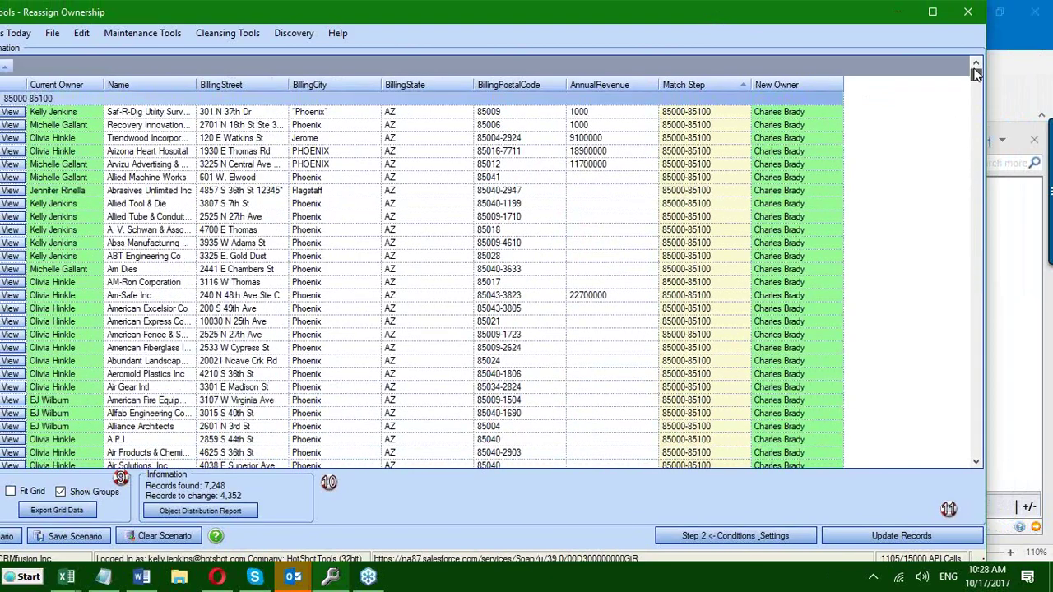
double_click(856, 15)
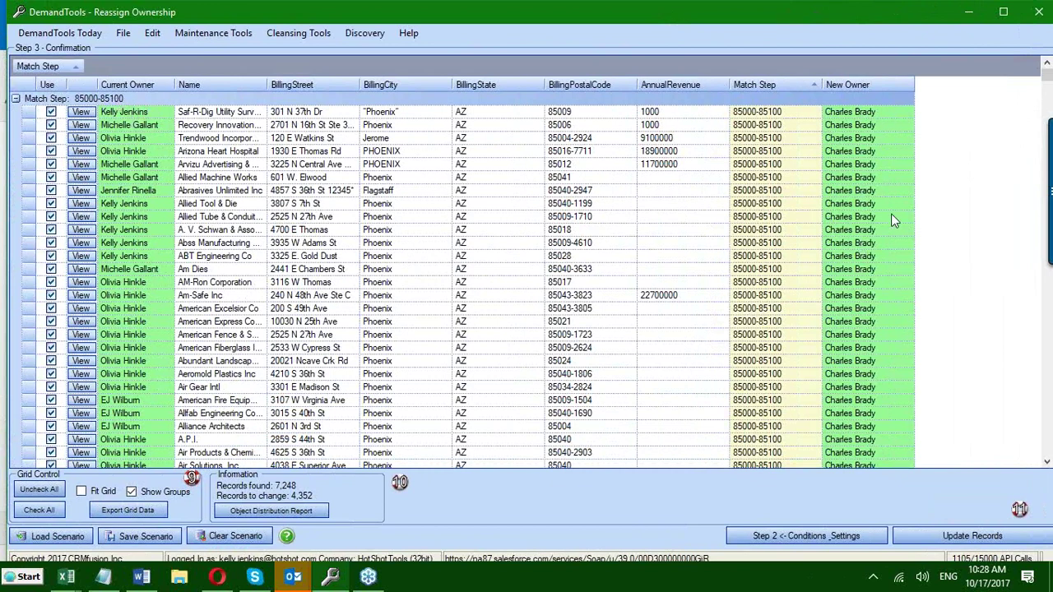
click(15, 99)
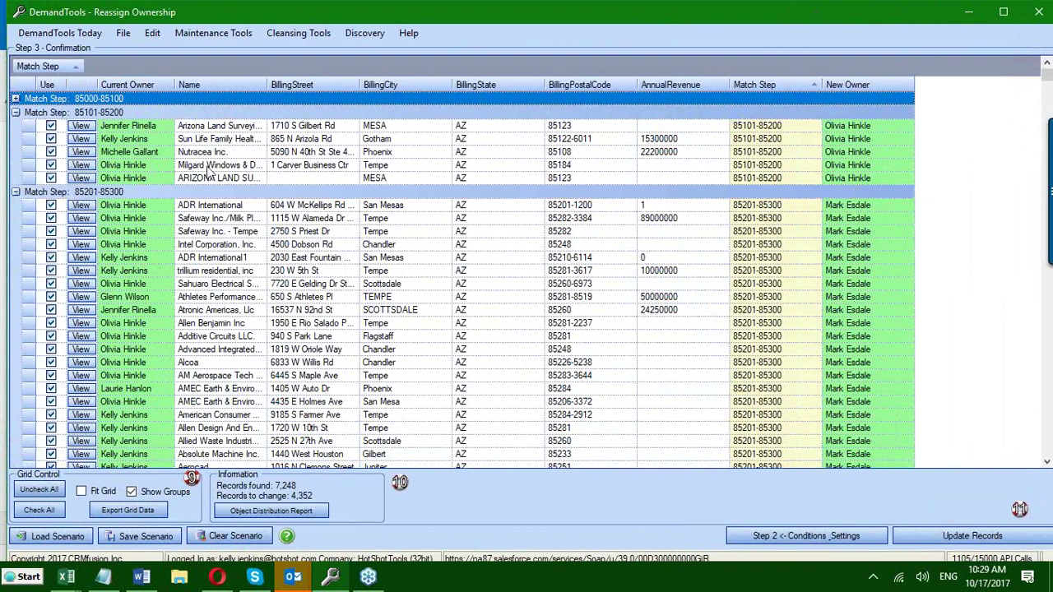
click(15, 112)
click(15, 126)
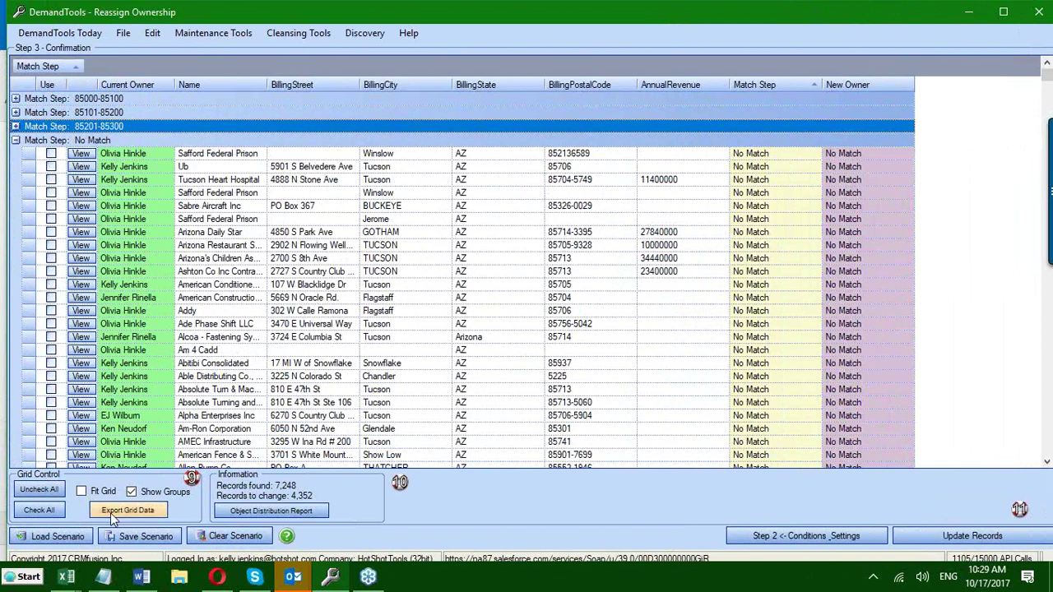
- Open the Object Distribution Report and examine the account totals and the sub-object records for each owner
click(250, 511)
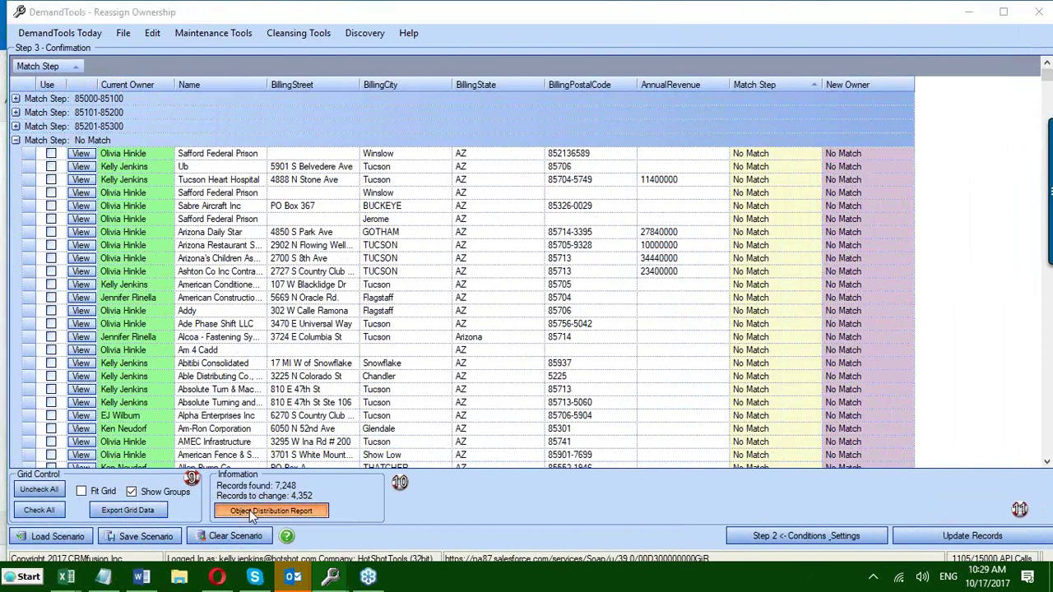
click(294, 458)
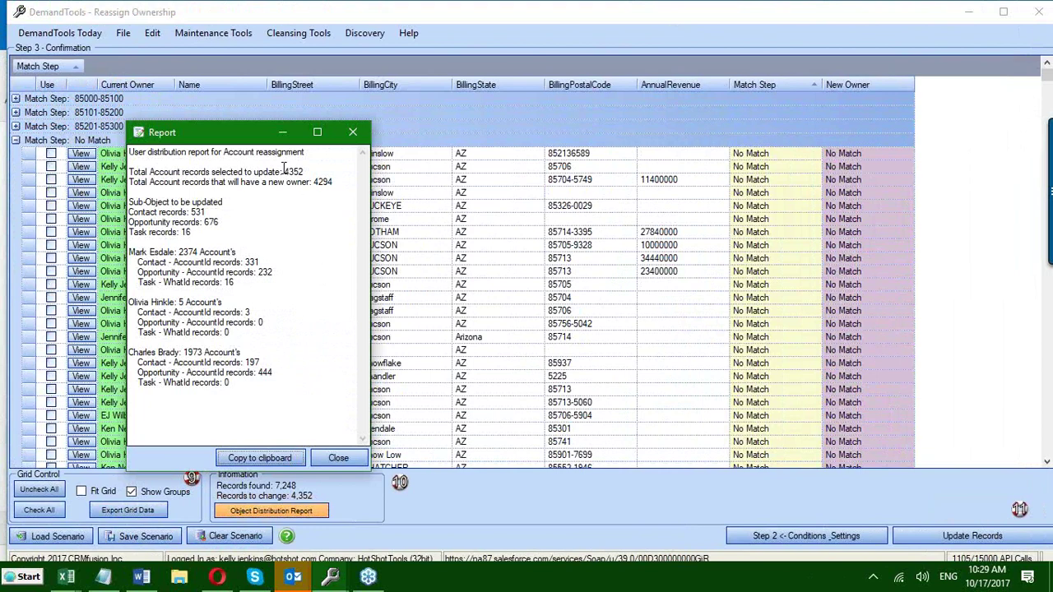
drag(283, 172, 311, 171)
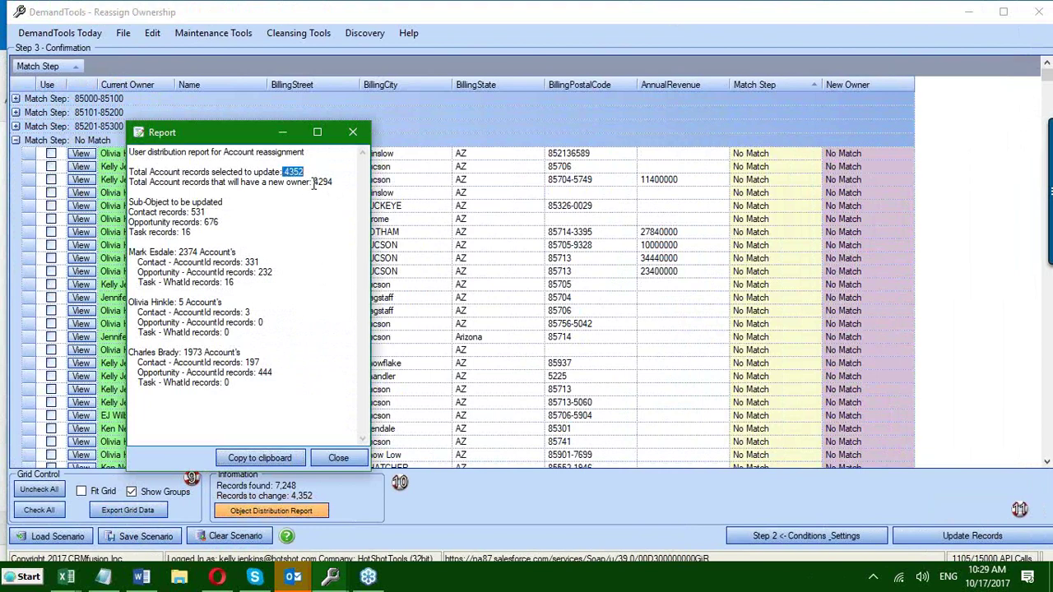
drag(313, 181, 334, 183)
click(247, 368)
double_click(249, 363)
click(340, 462)
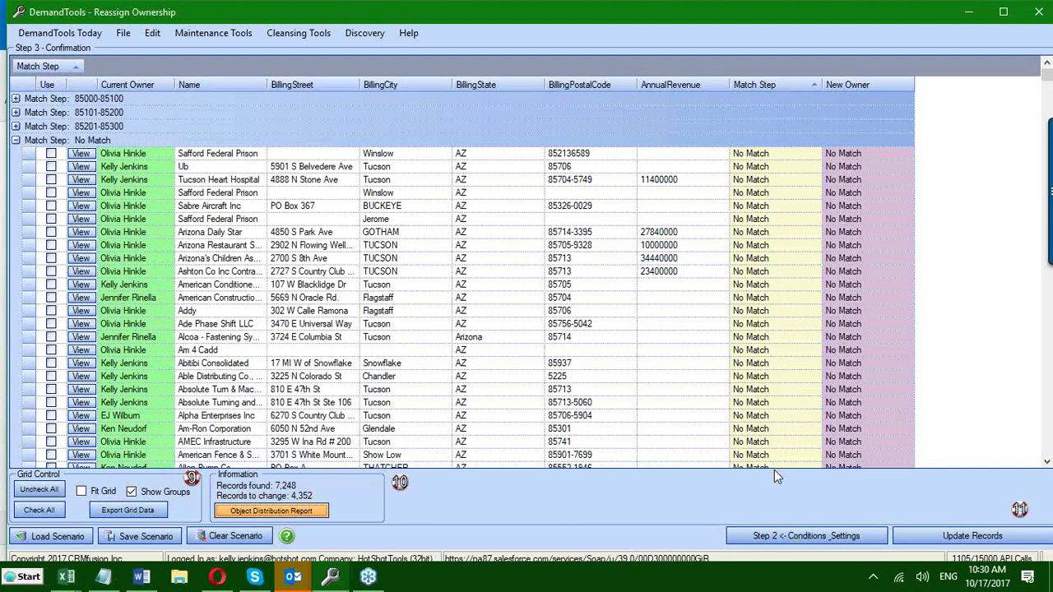
- Return to the Step 1 settings and check the list of objects available for ownership reassignment
click(1003, 12)
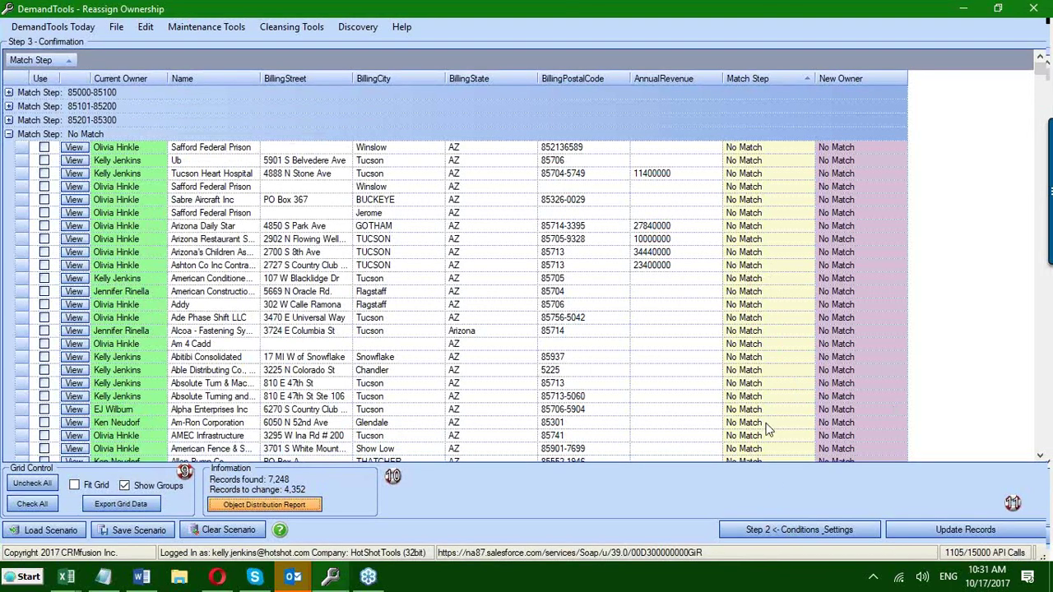
click(758, 531)
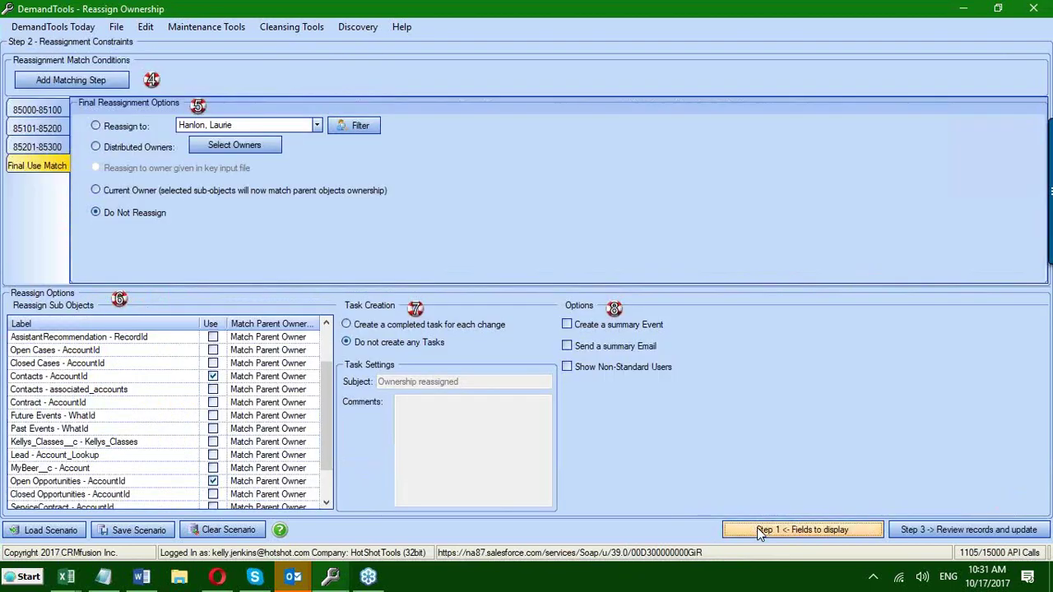
click(757, 530)
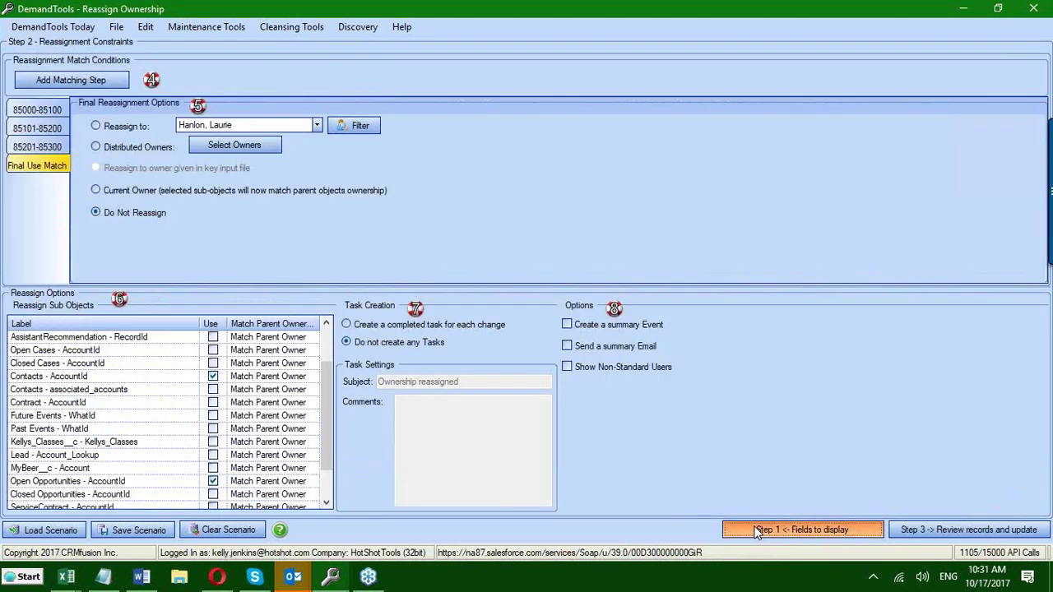
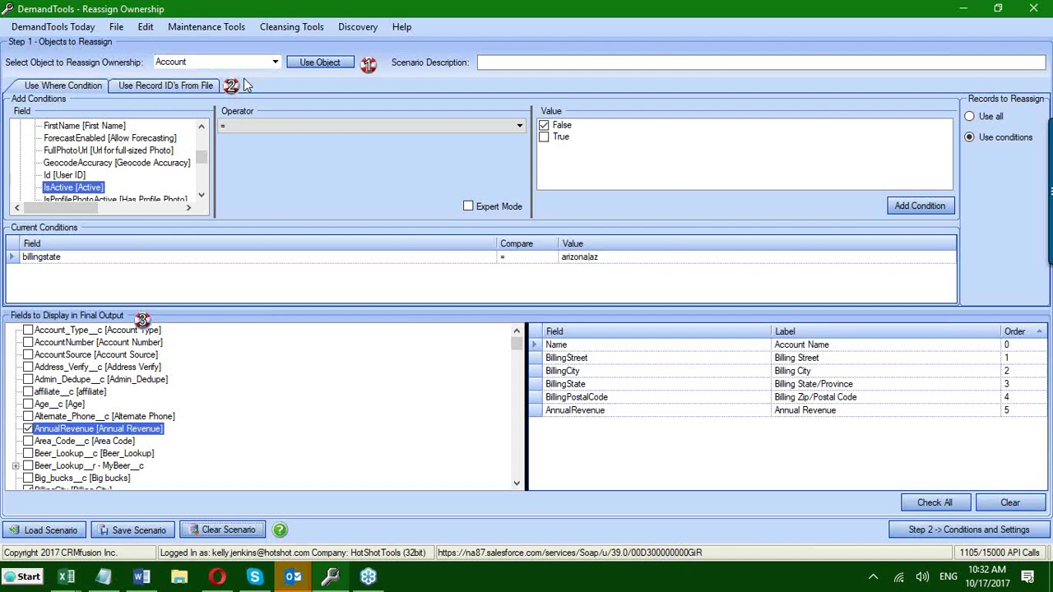
click(276, 62)
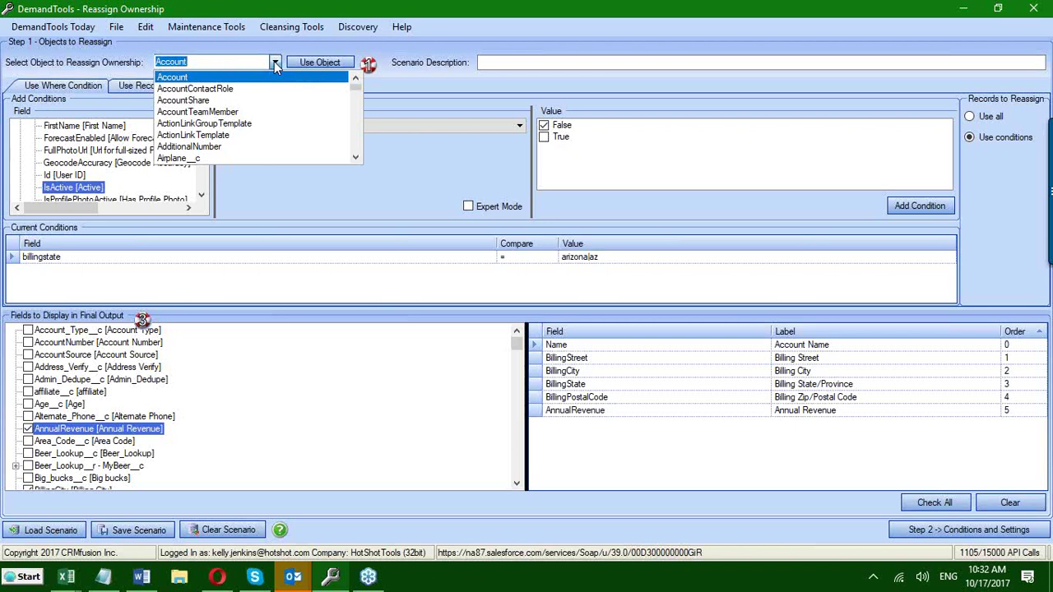
click(274, 62)
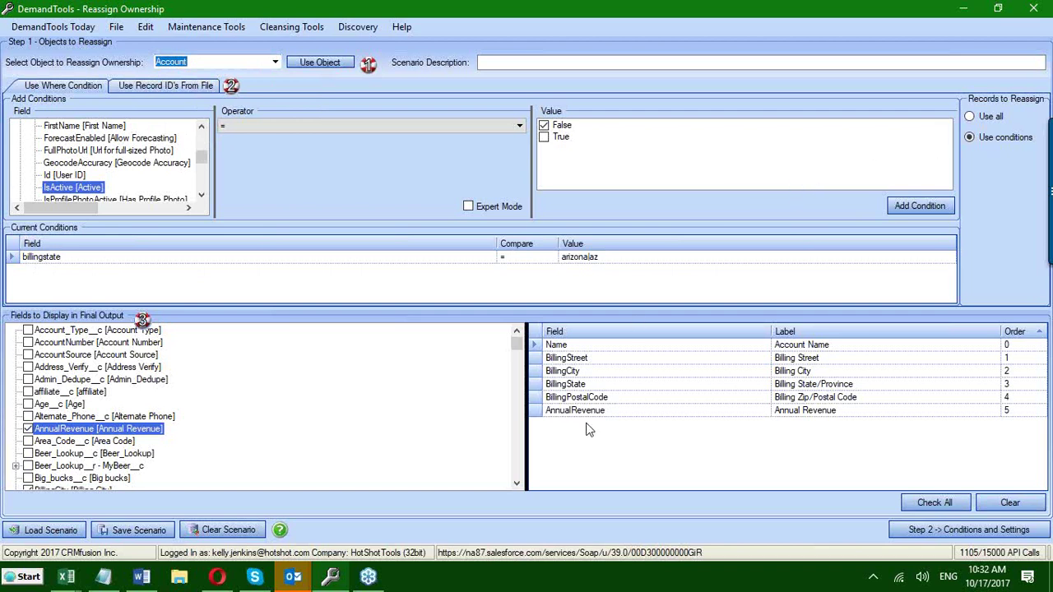
click(922, 532)
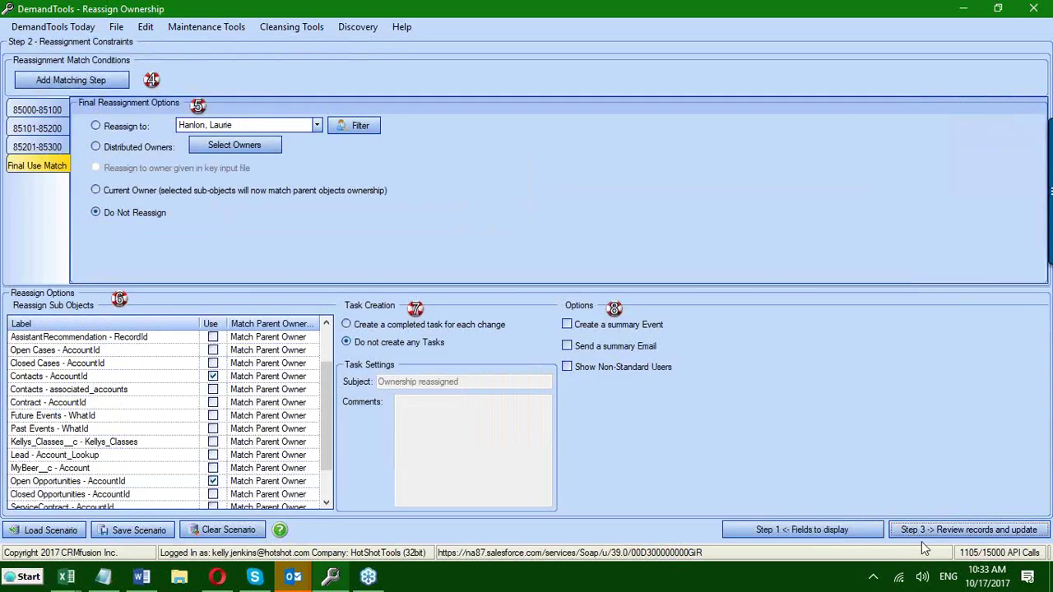
click(54, 111)
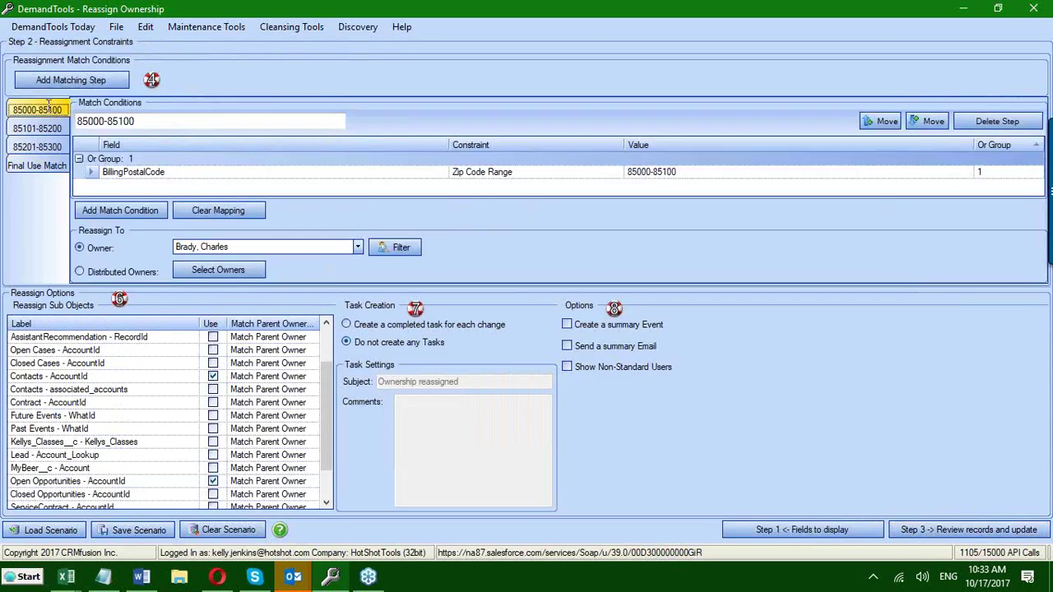
click(966, 120)
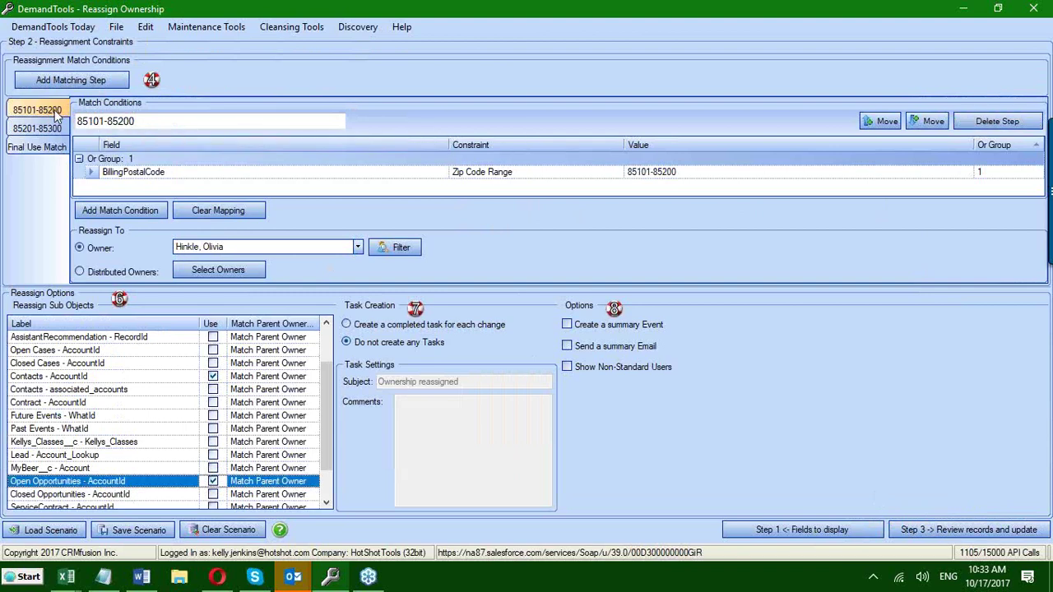
click(975, 121)
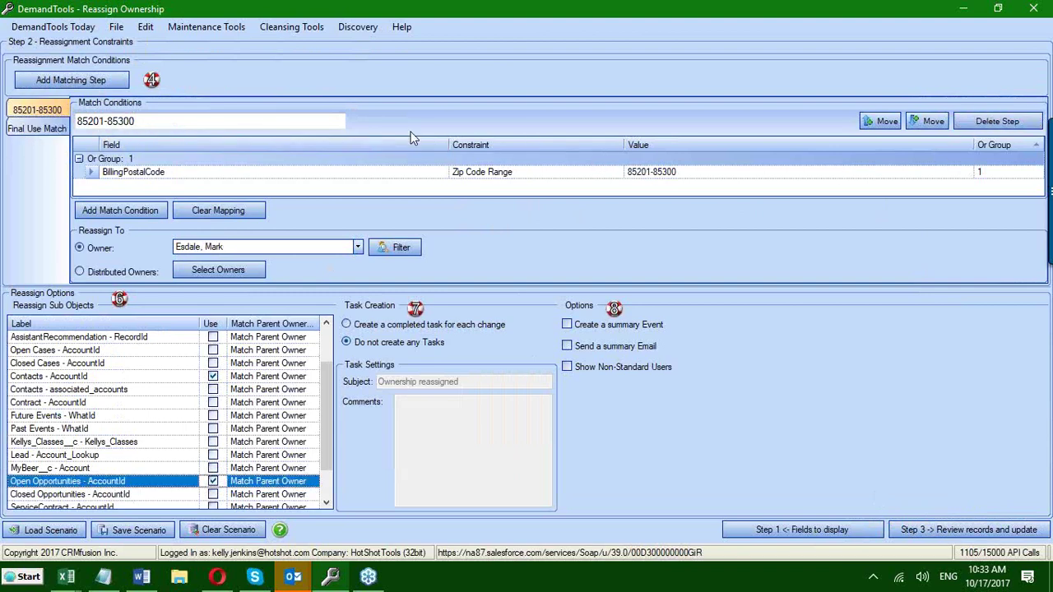
click(996, 121)
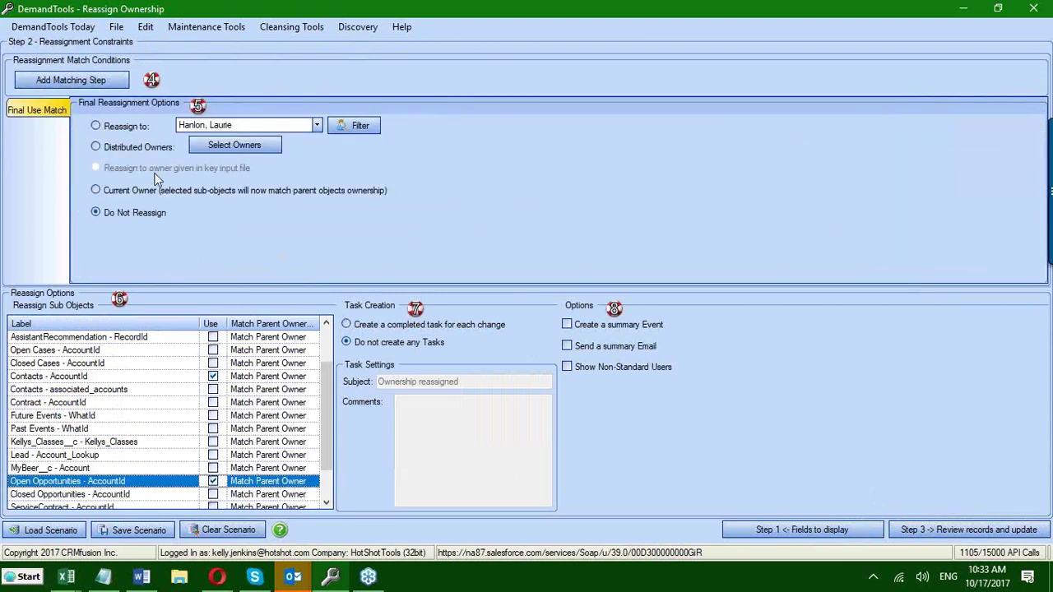
- Set the final reassignment option to Current Owner and limit the sub-objects to Contacts - AccountId with All Records, excluding Open Opportunities
click(95, 191)
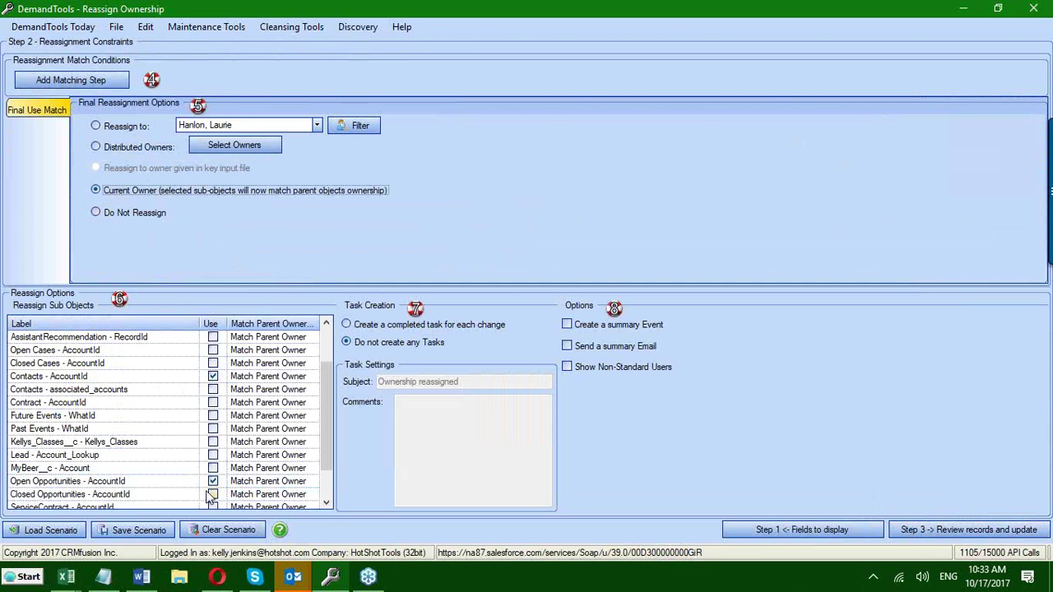
click(244, 381)
click(312, 376)
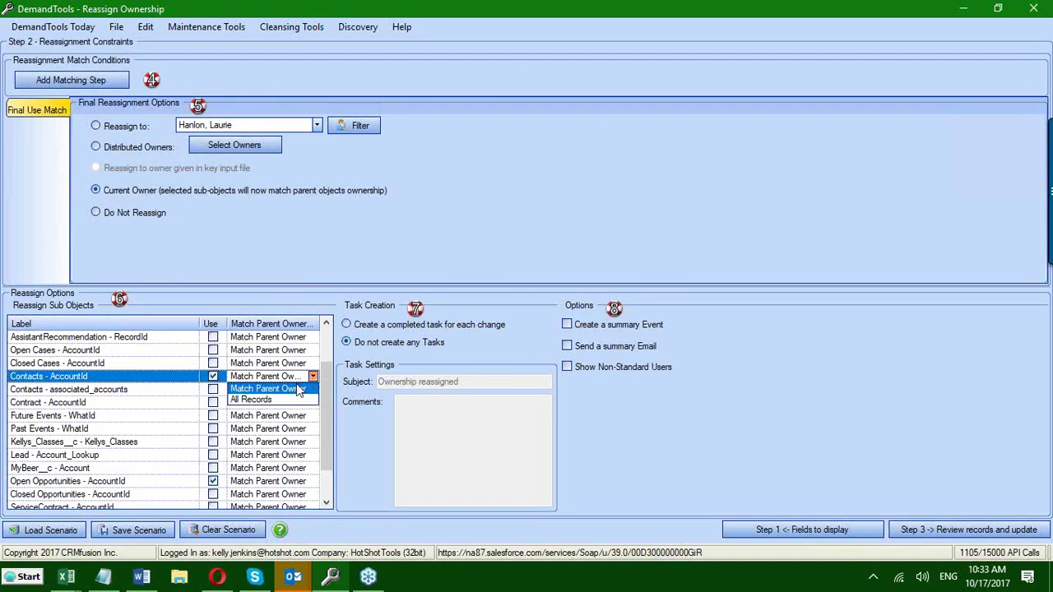
click(278, 400)
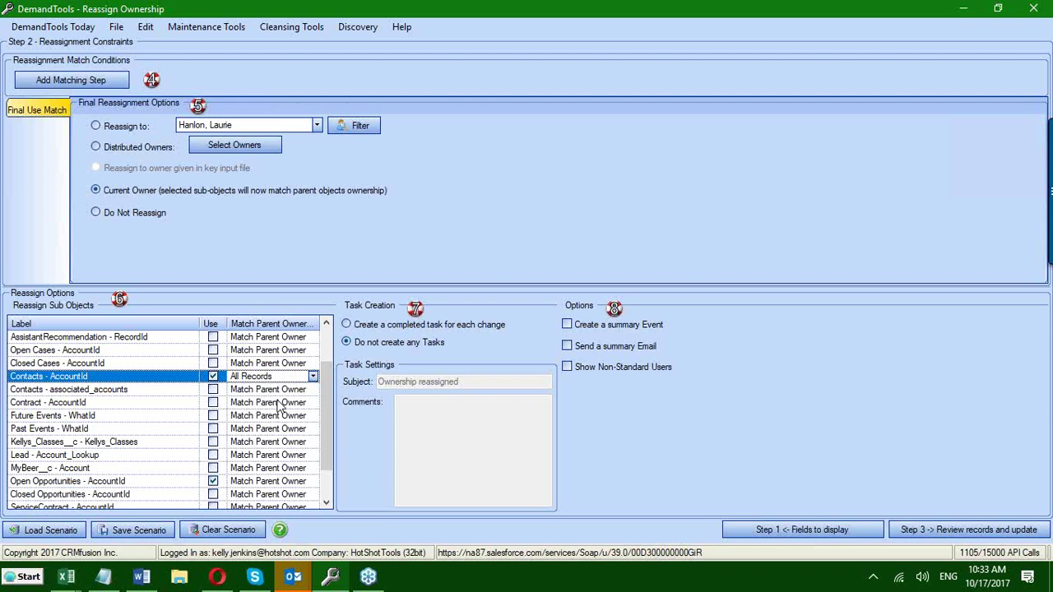
click(214, 482)
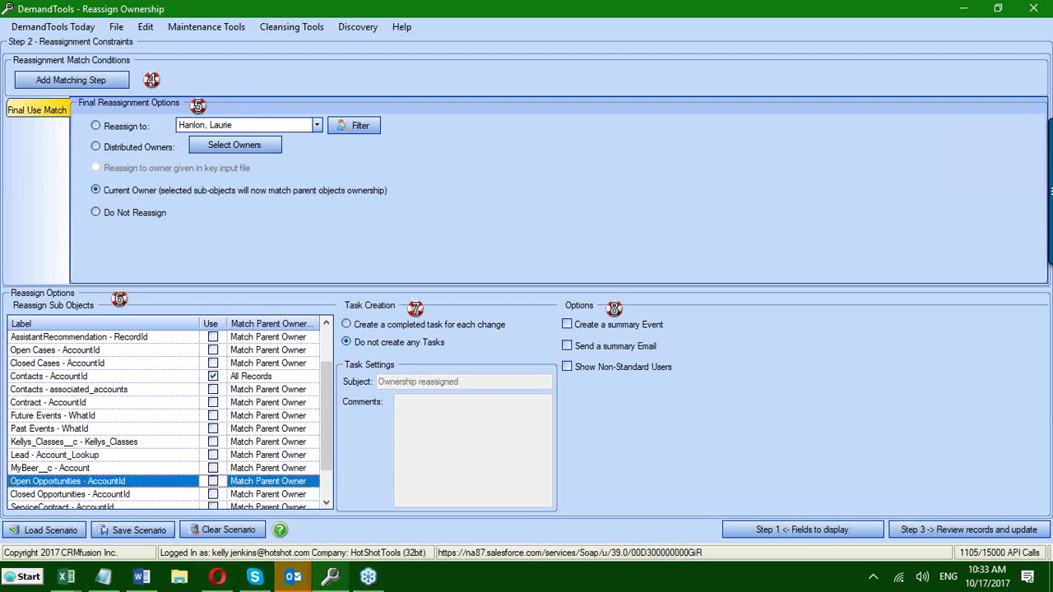
- Proceed to the Step 3 record review and move the Current Owner column directly before New Owner
click(895, 533)
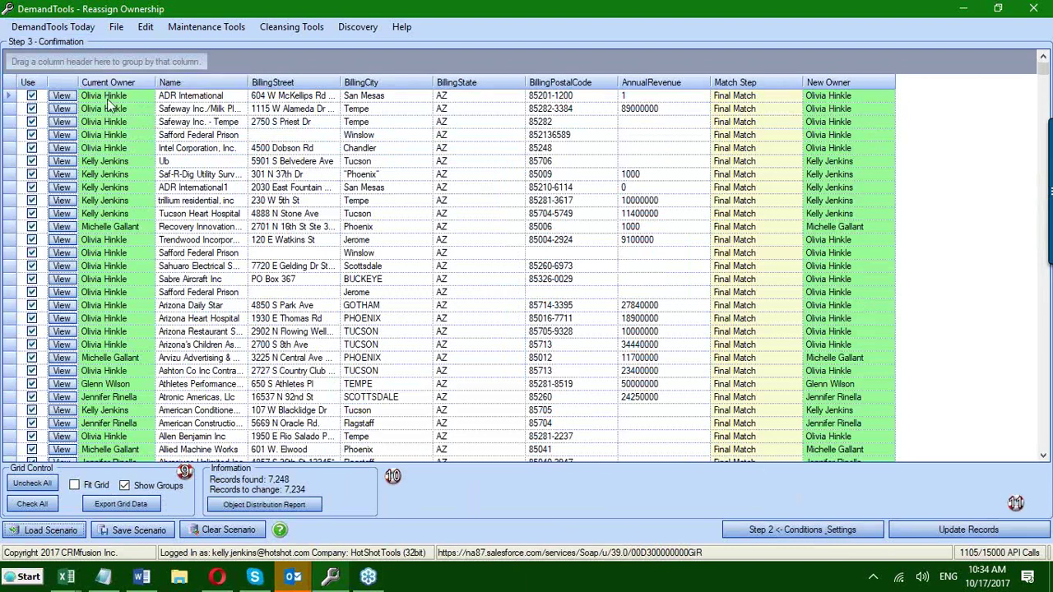
drag(93, 88, 794, 93)
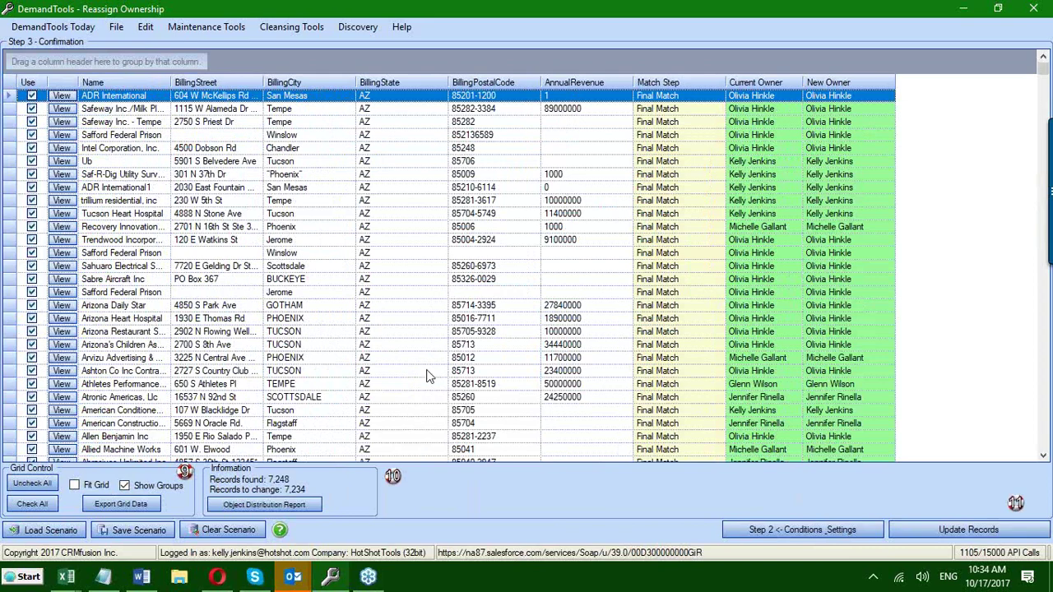
- Run the Object Distribution Report again and examine the selected accounts, new-owner total and contact records for each owner
click(278, 505)
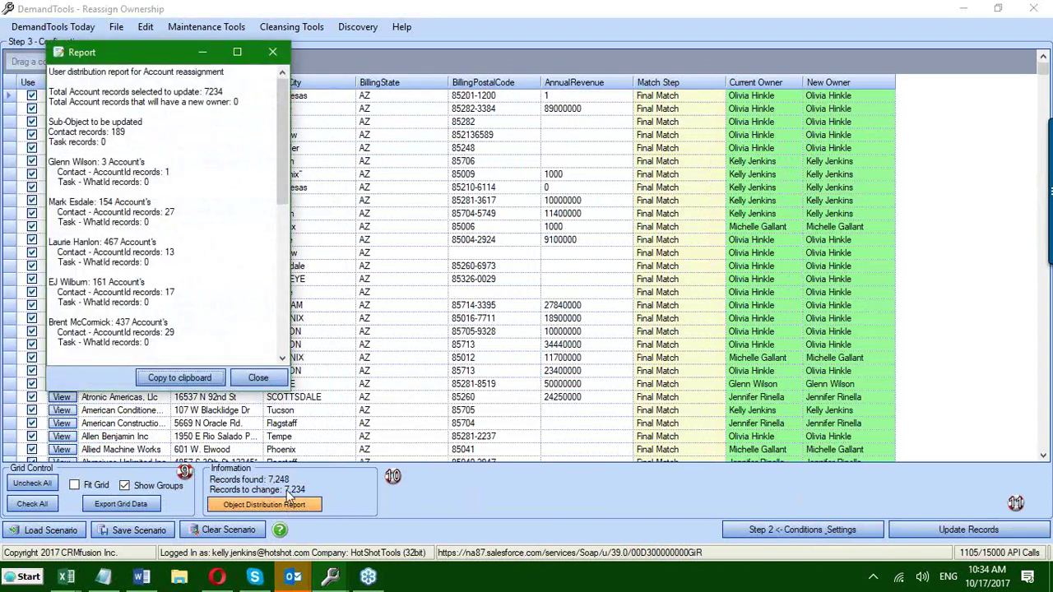
drag(131, 56, 284, 85)
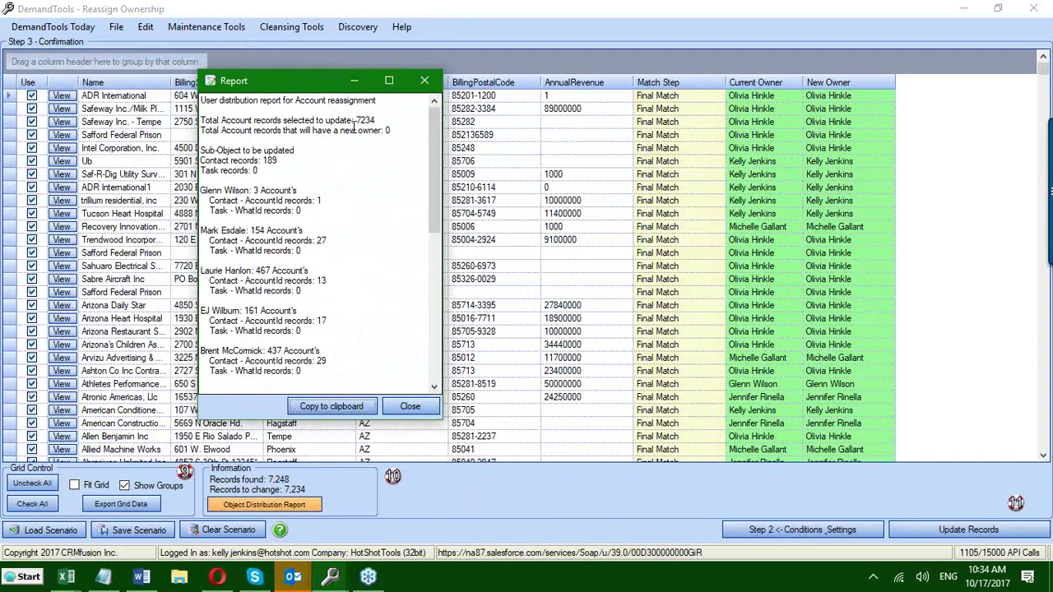
double_click(359, 120)
triple_click(387, 120)
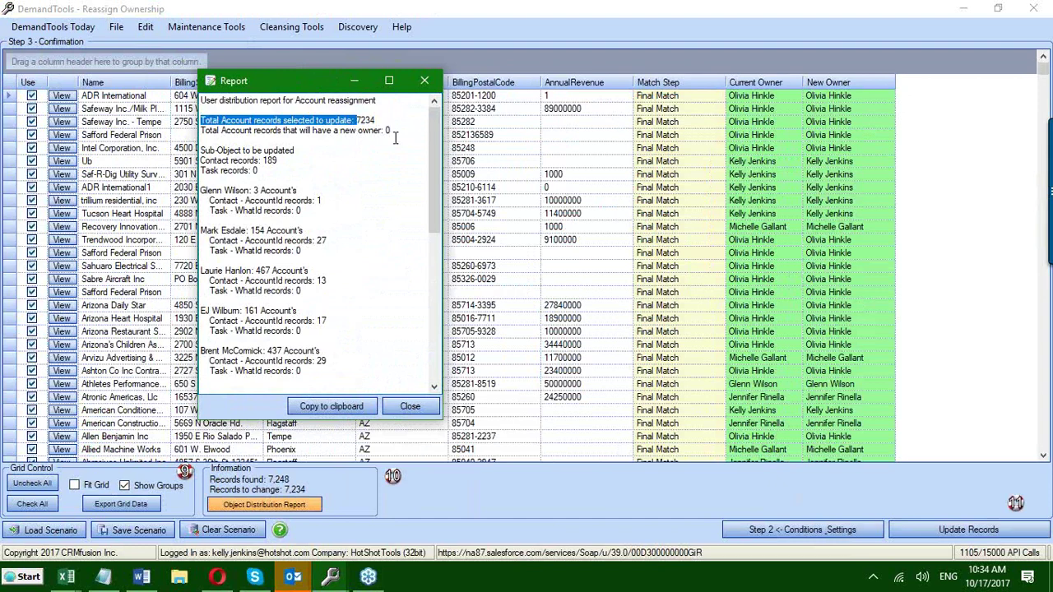
click(370, 124)
double_click(360, 121)
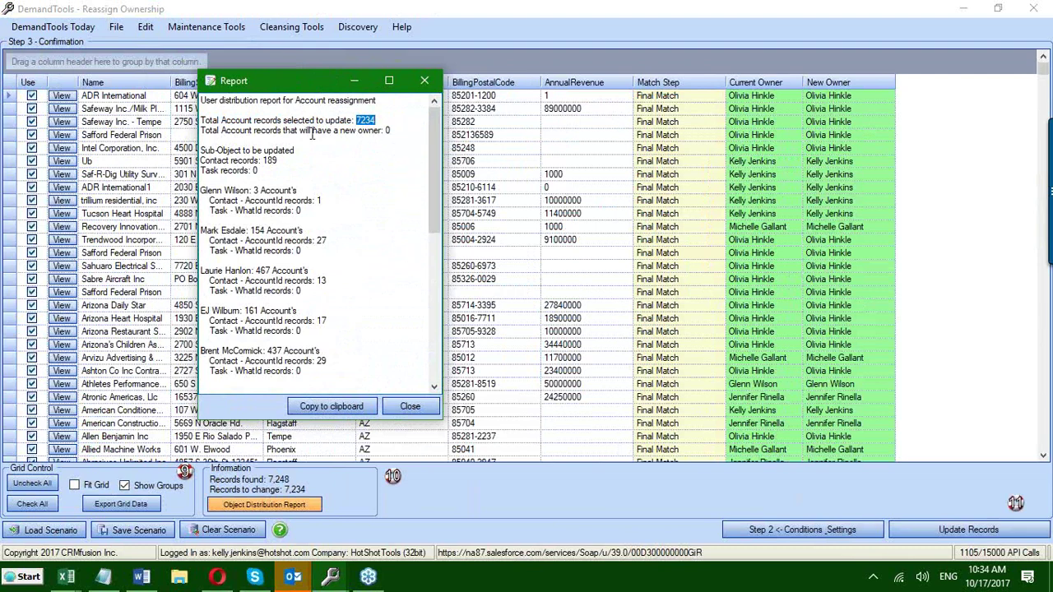
double_click(388, 130)
double_click(272, 161)
double_click(320, 200)
double_click(321, 241)
click(341, 291)
scroll(320, 311, down, 2)
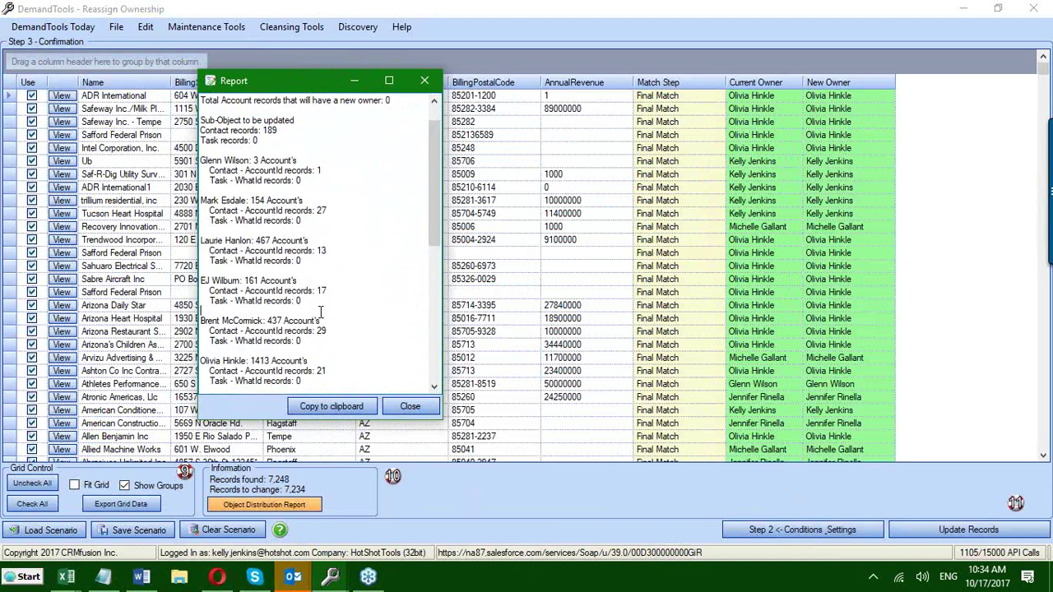
scroll(321, 311, up, 1)
scroll(321, 311, up, 1)
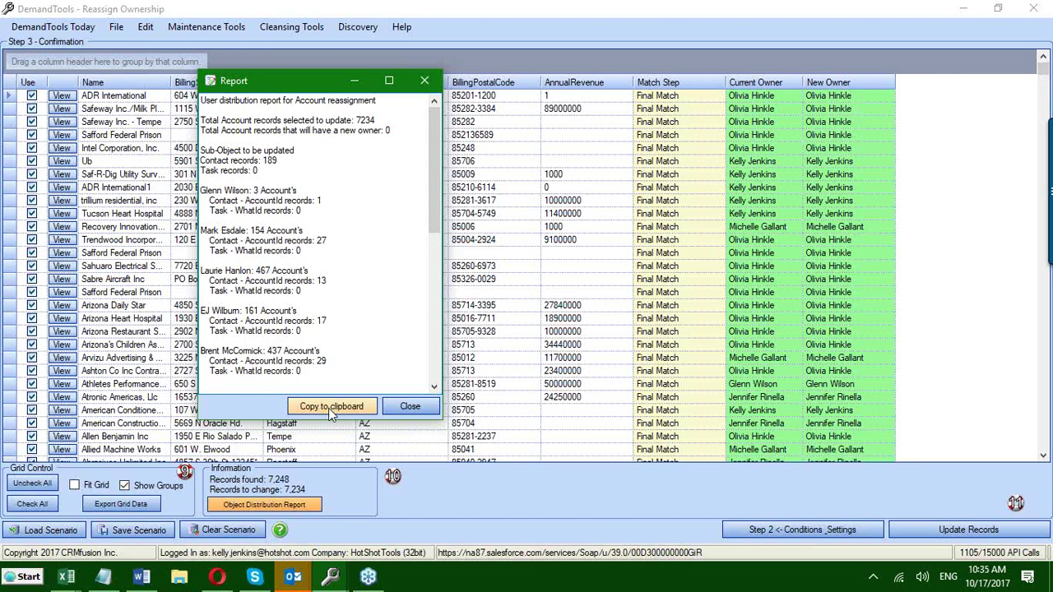
click(409, 407)
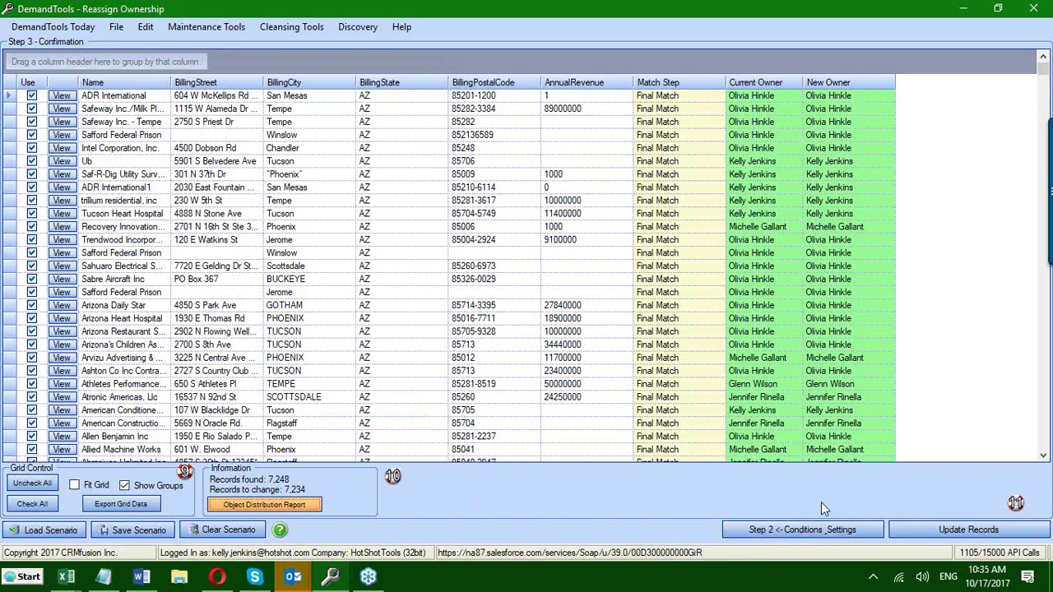
- Return to the Step 1 object selection and switch the account source to record IDs from a file
click(786, 531)
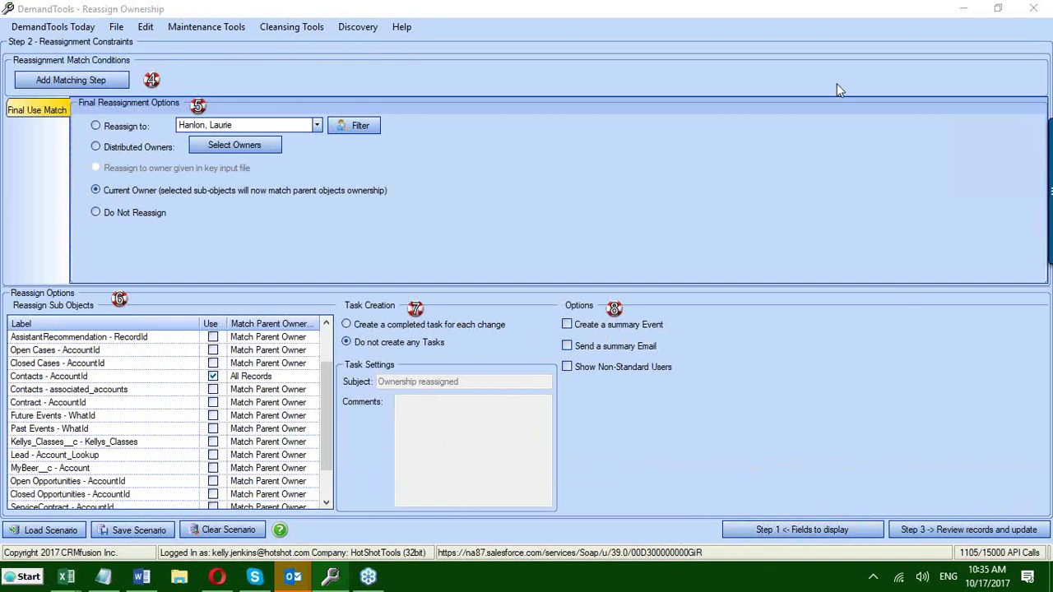
click(820, 43)
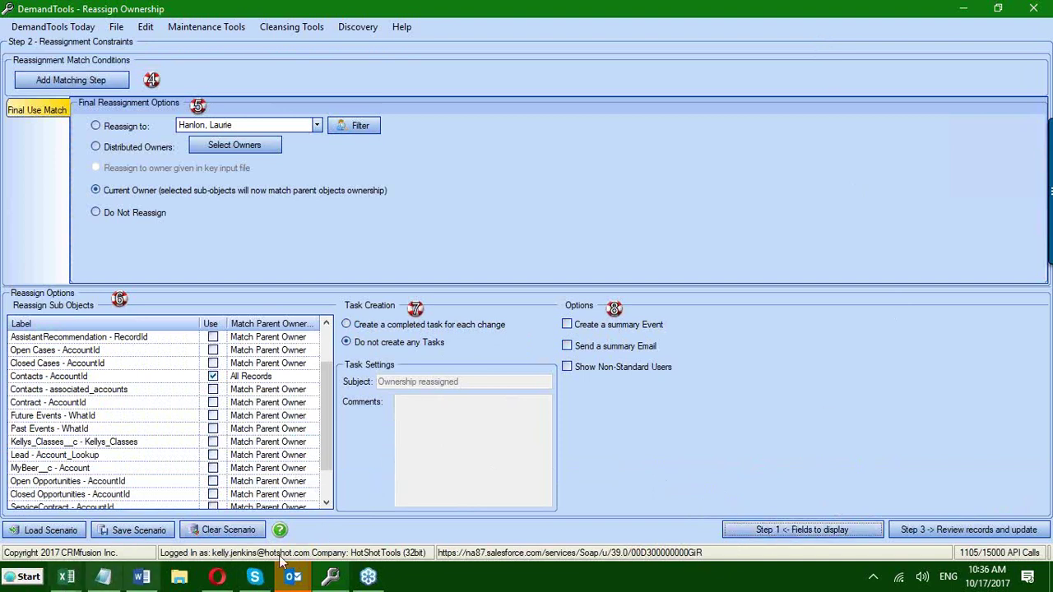
click(66, 576)
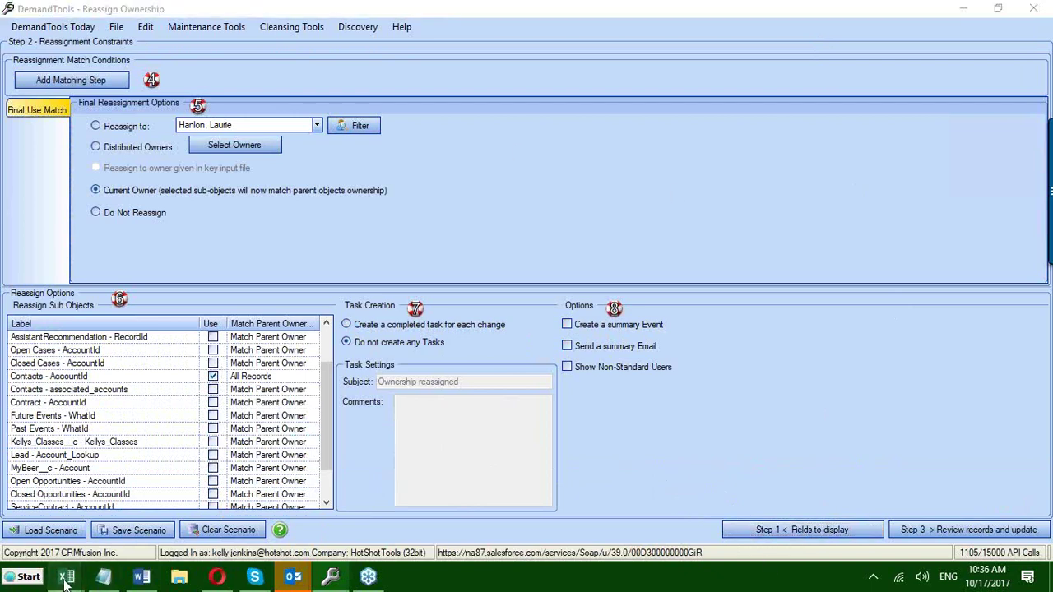
mouse_move(798, 546)
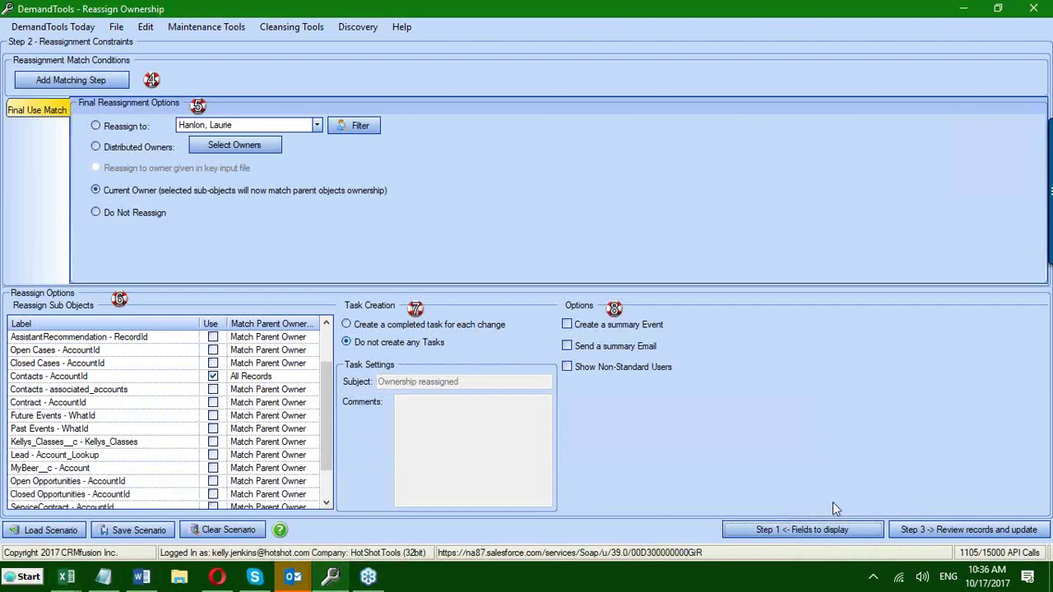
click(808, 531)
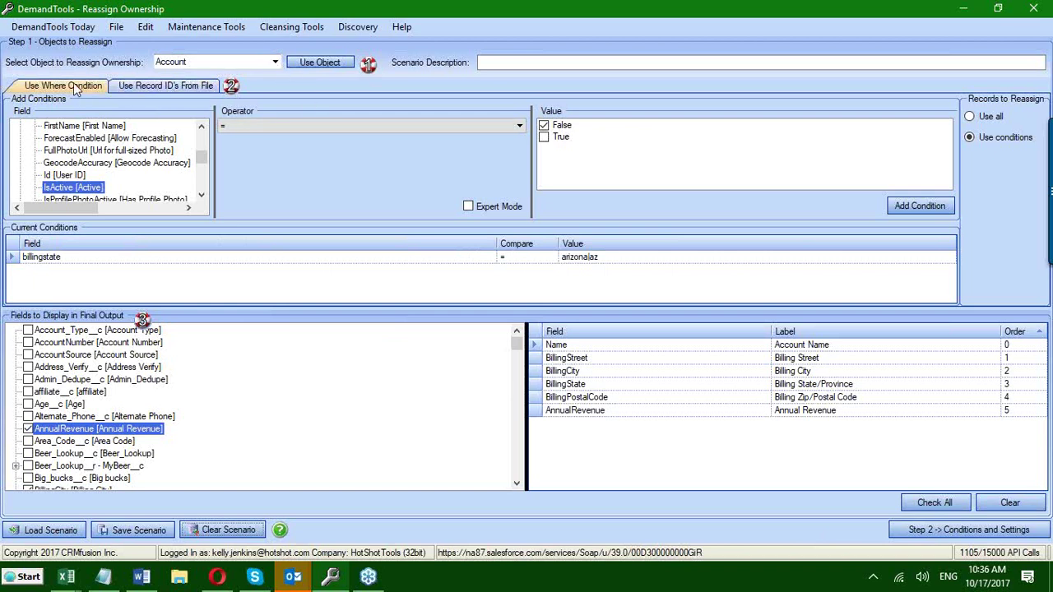
click(152, 89)
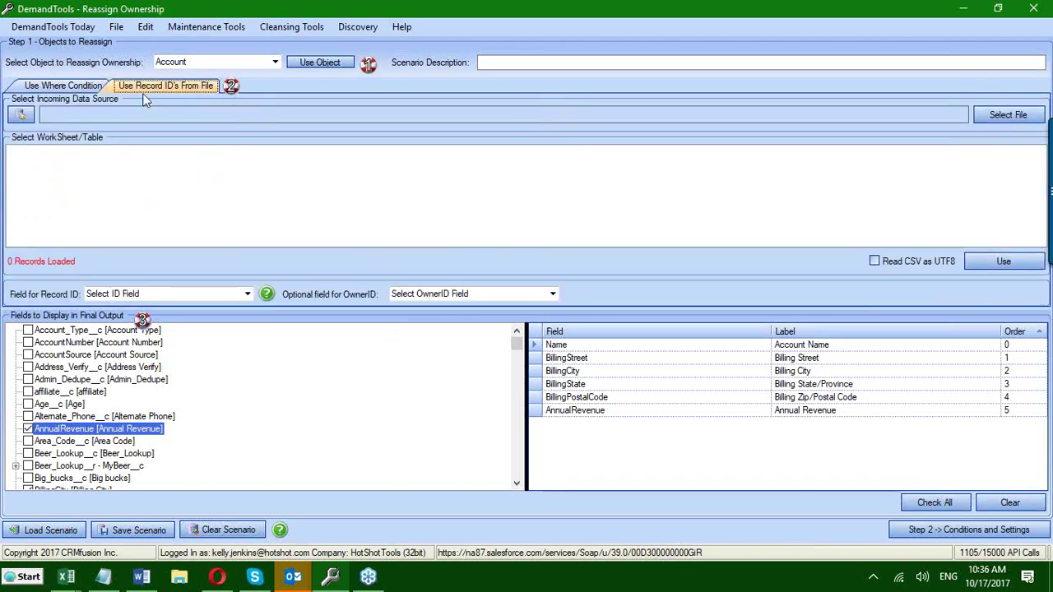
- Load mesa accounts for reassignment.csv from the Documents folder as the incoming data source
click(993, 118)
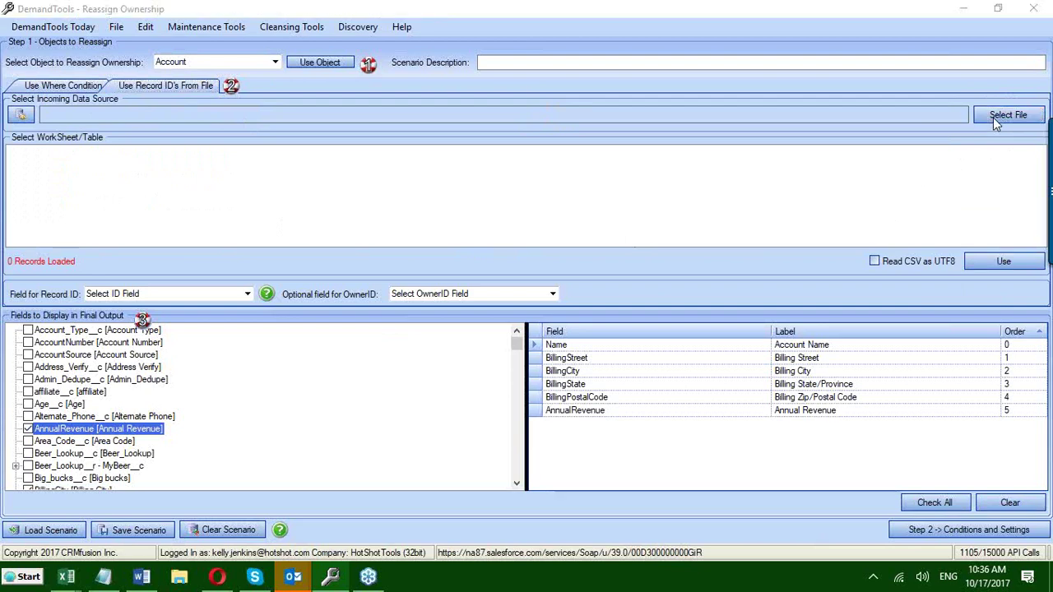
scroll(211, 247, down, 6)
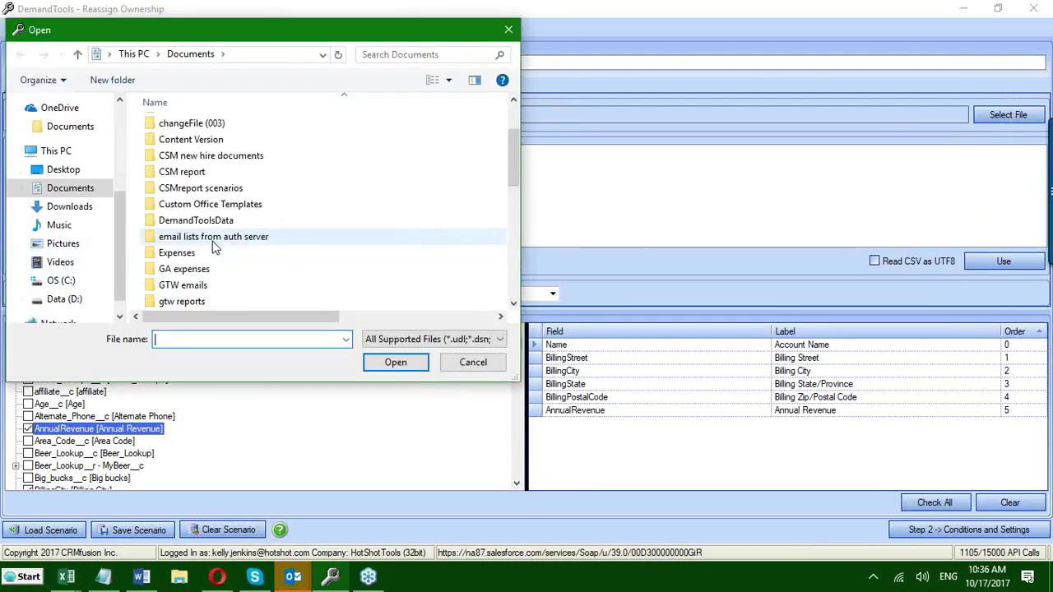
scroll(214, 251, down, 5)
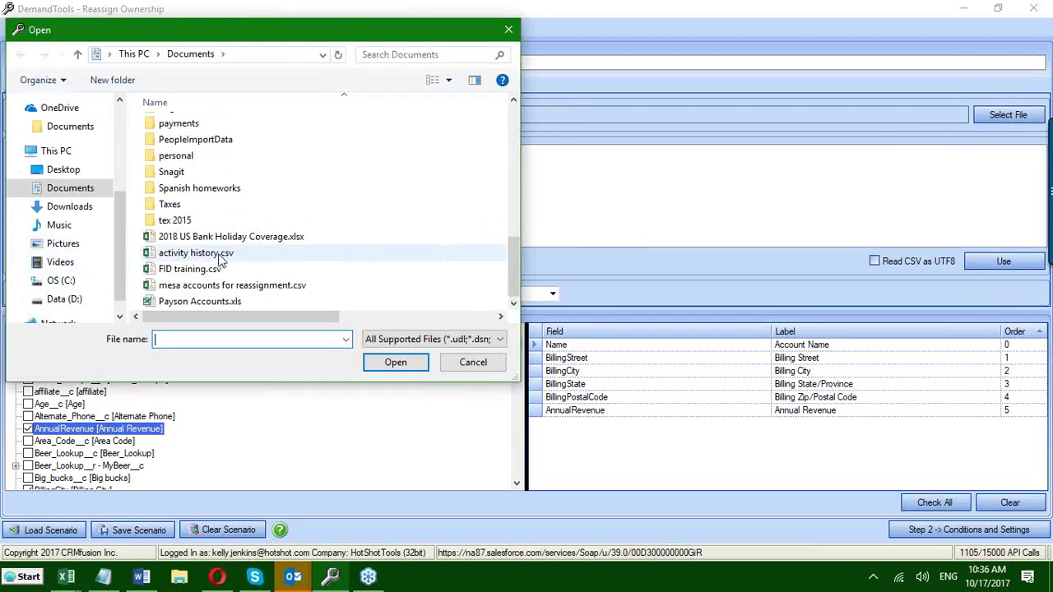
double_click(191, 289)
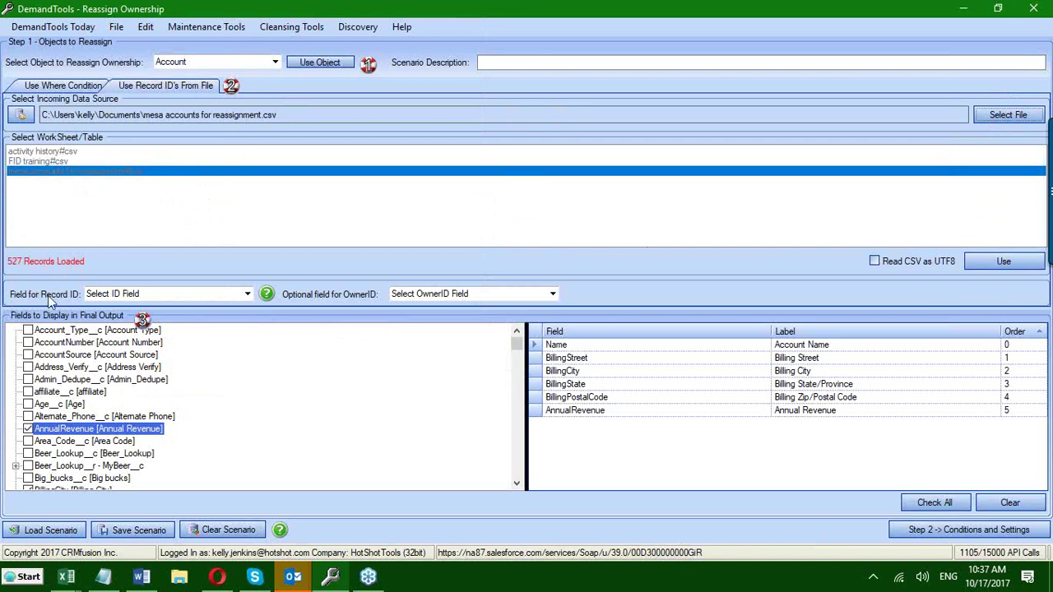
- Map the record ID to the id field and the optional owner ID to ownerid, continuing despite inactive owners
click(246, 295)
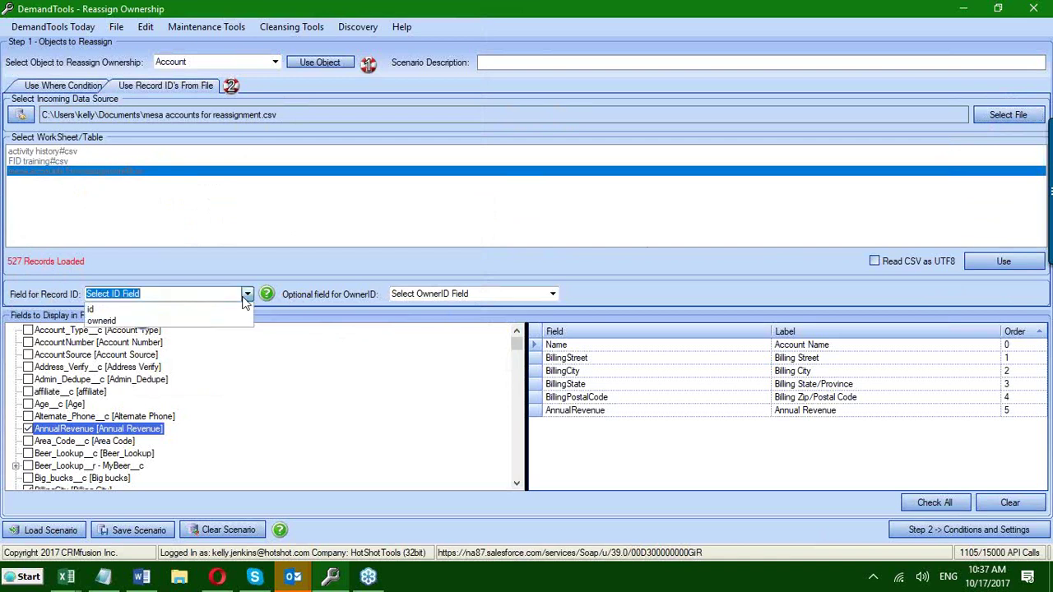
click(99, 310)
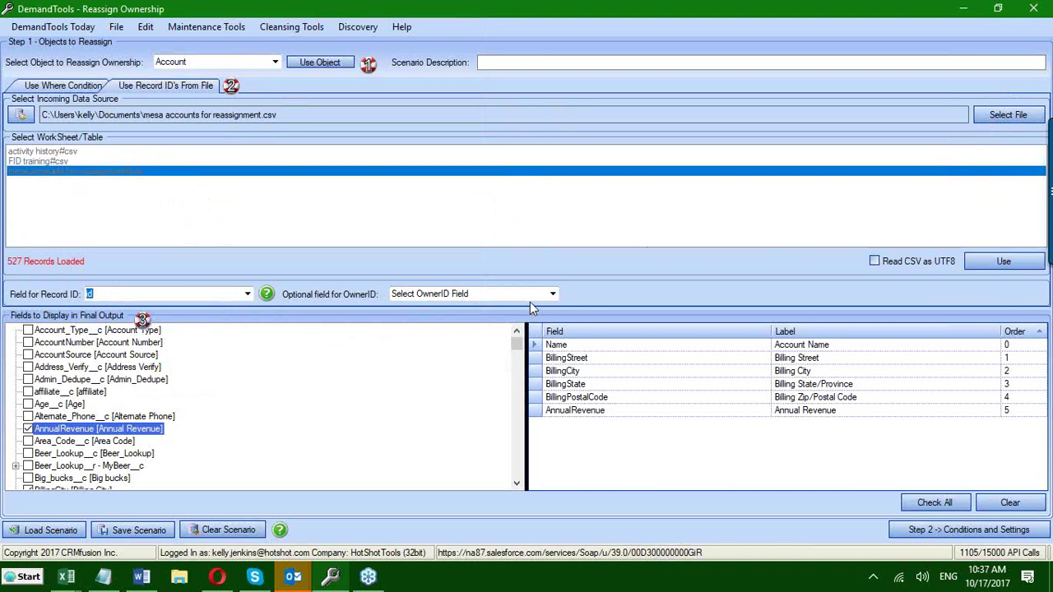
click(552, 295)
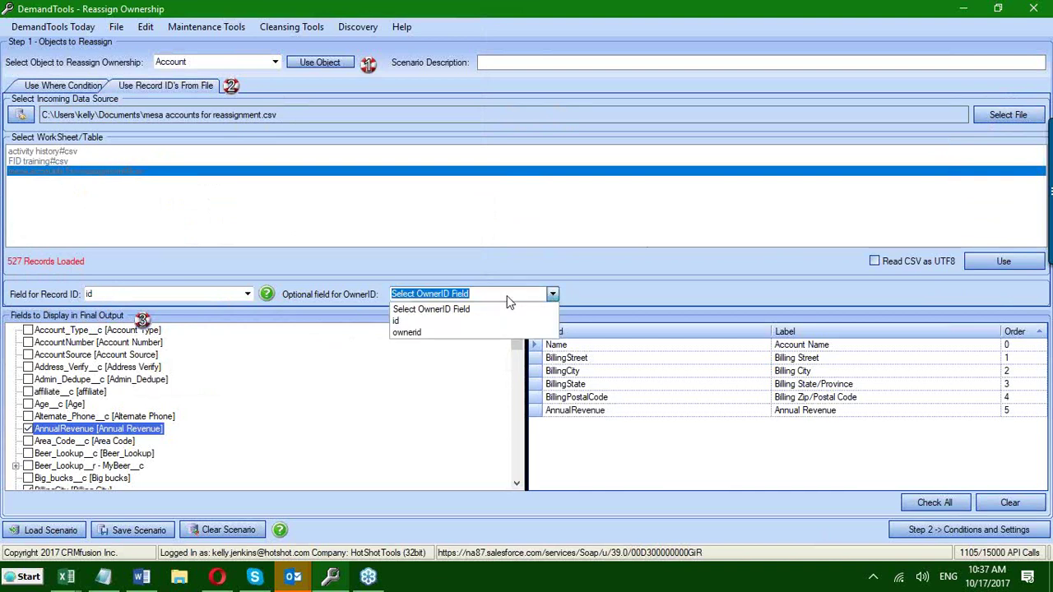
click(445, 333)
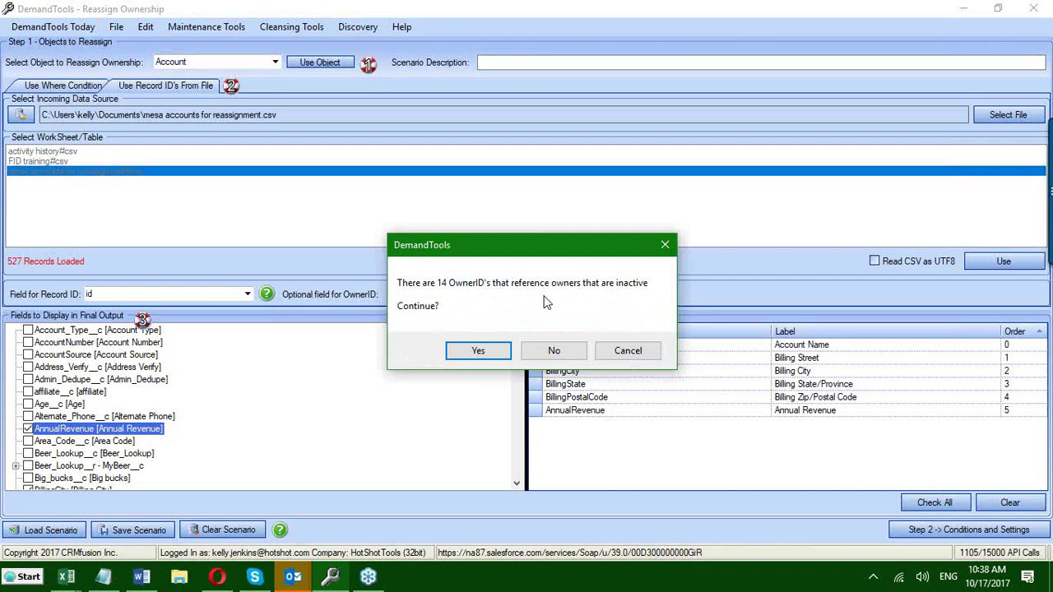
click(480, 352)
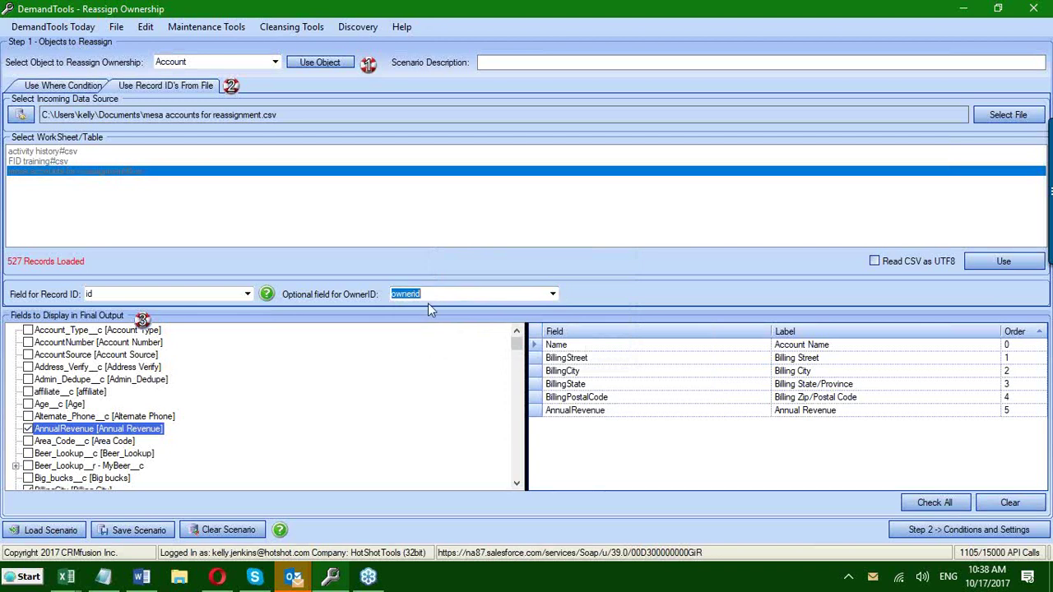
- Proceed to the Step 2 constraints and try the key-input-file owner, single-owner and Distributed Owners final reassignment options
click(911, 528)
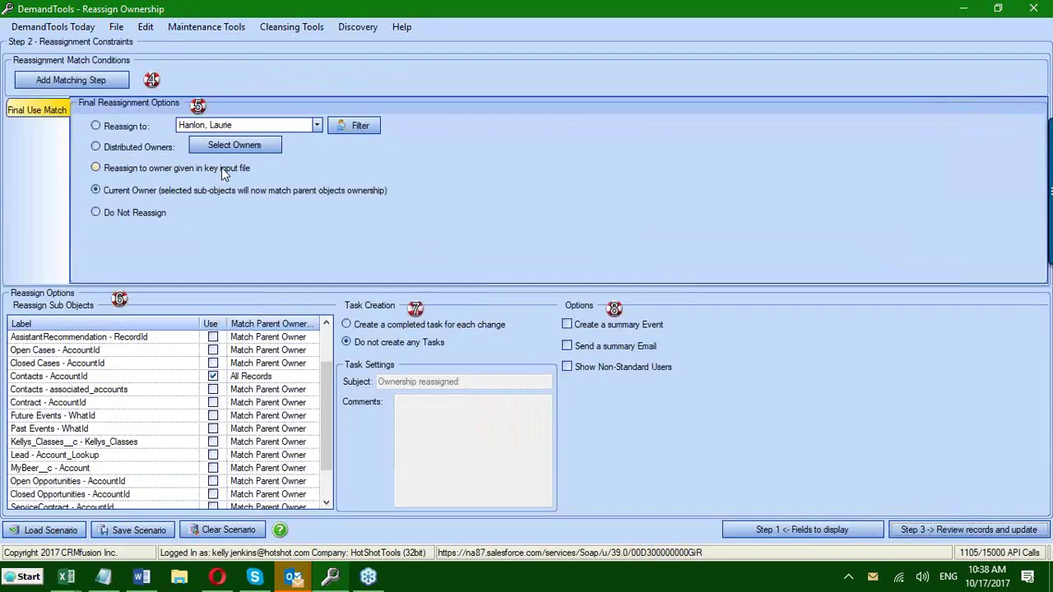
click(98, 167)
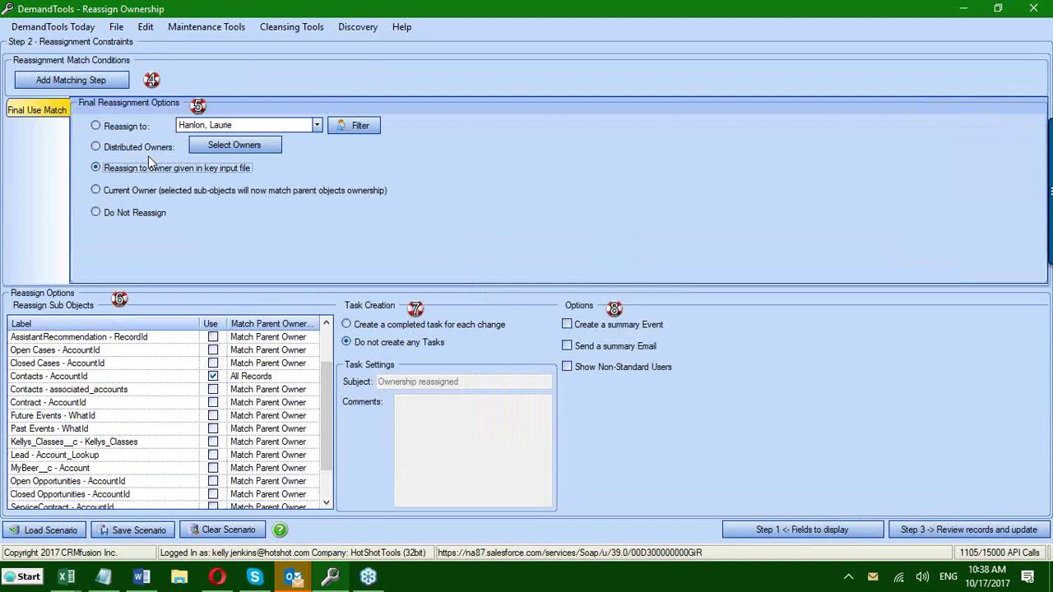
click(96, 127)
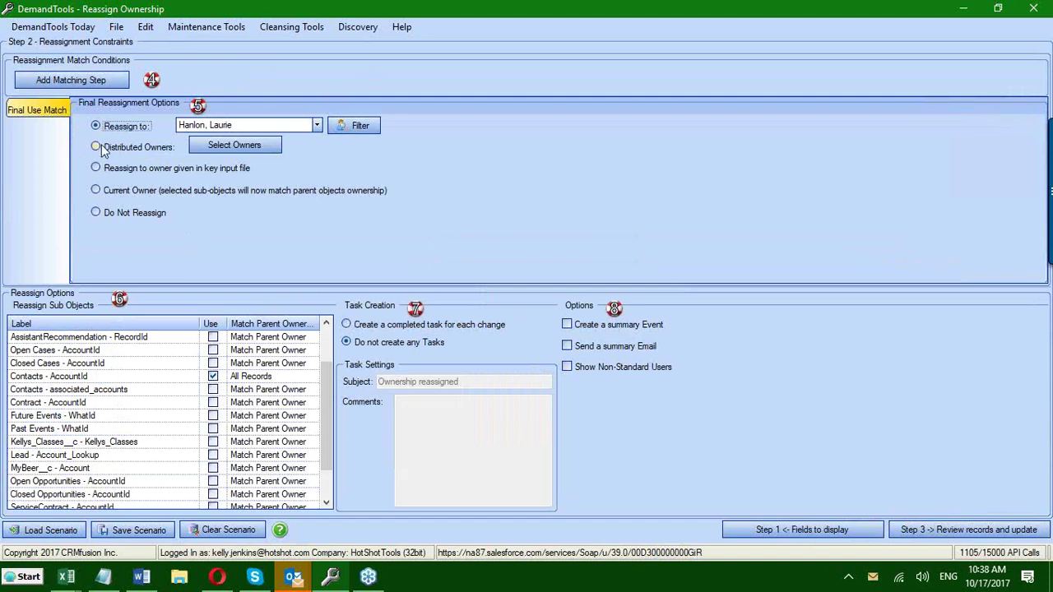
click(96, 148)
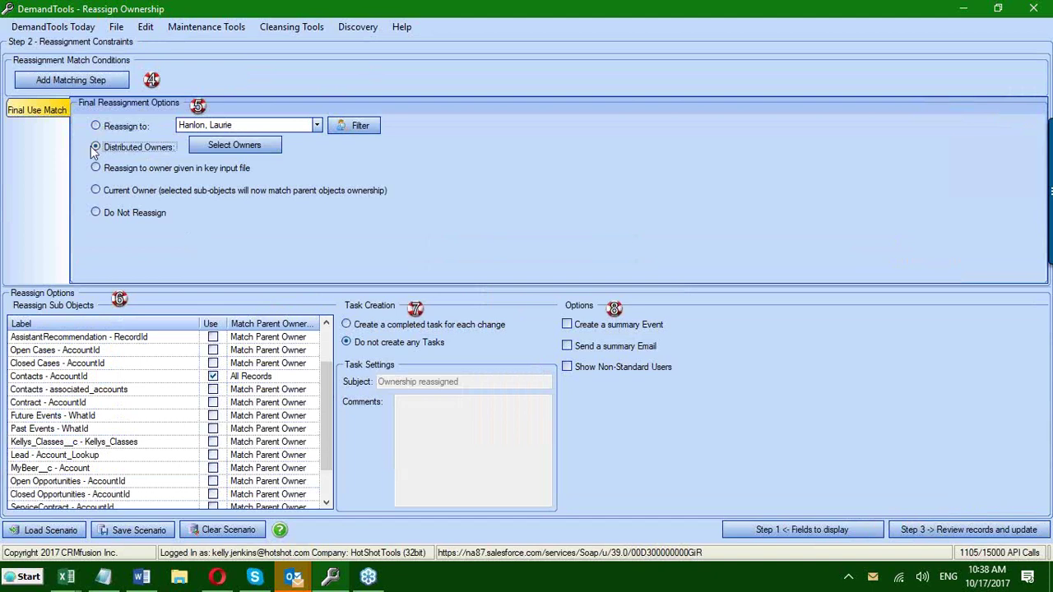
- Add a matching step with a condition on BillingPostalCode using the Zip Code Range constraint
click(48, 85)
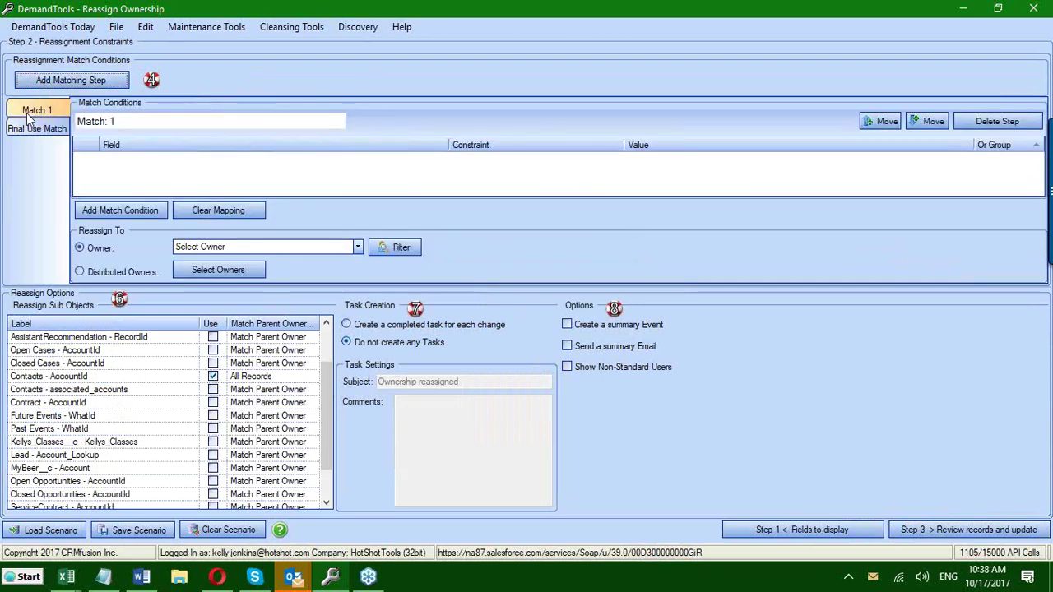
click(101, 214)
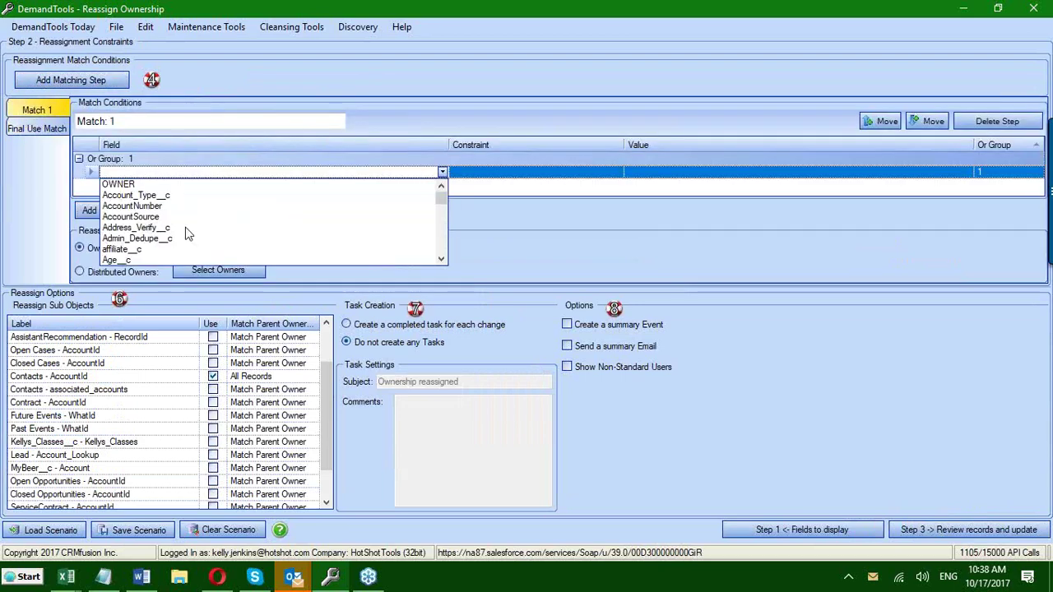
scroll(153, 247, down, 3)
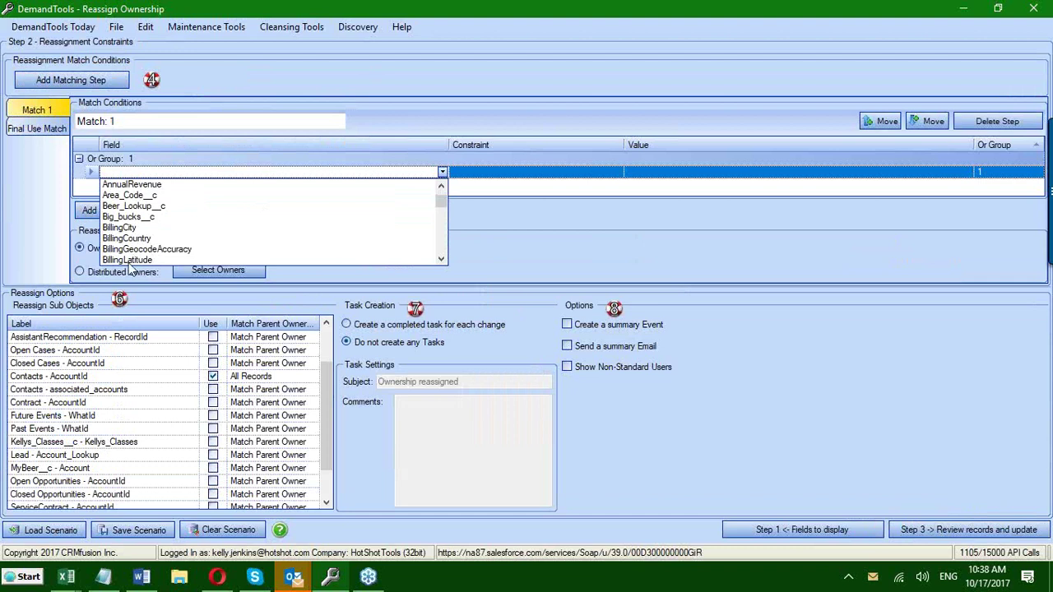
click(127, 249)
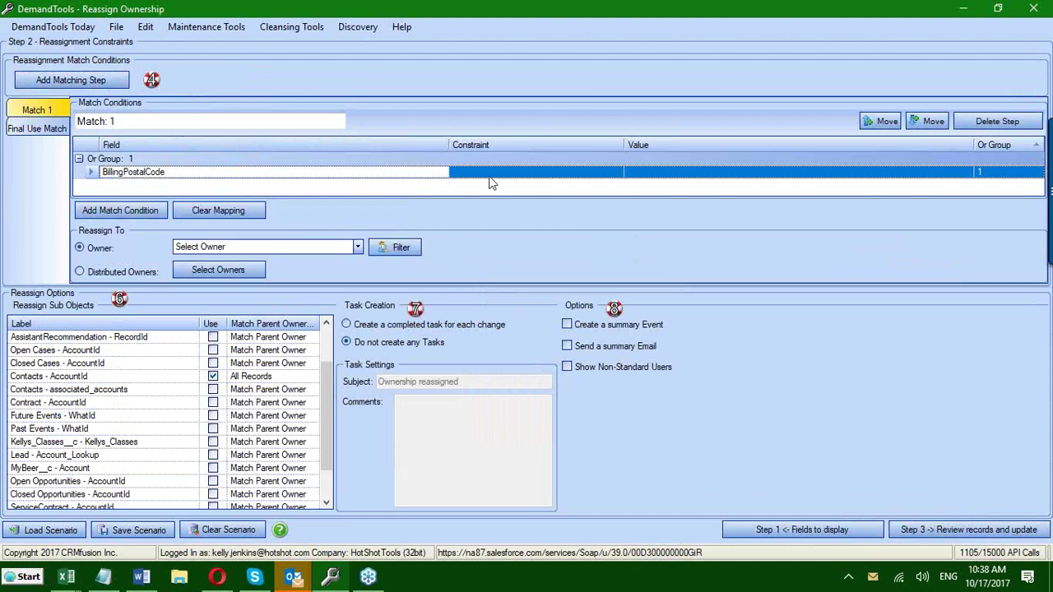
click(610, 174)
click(617, 172)
scroll(496, 240, down, 1)
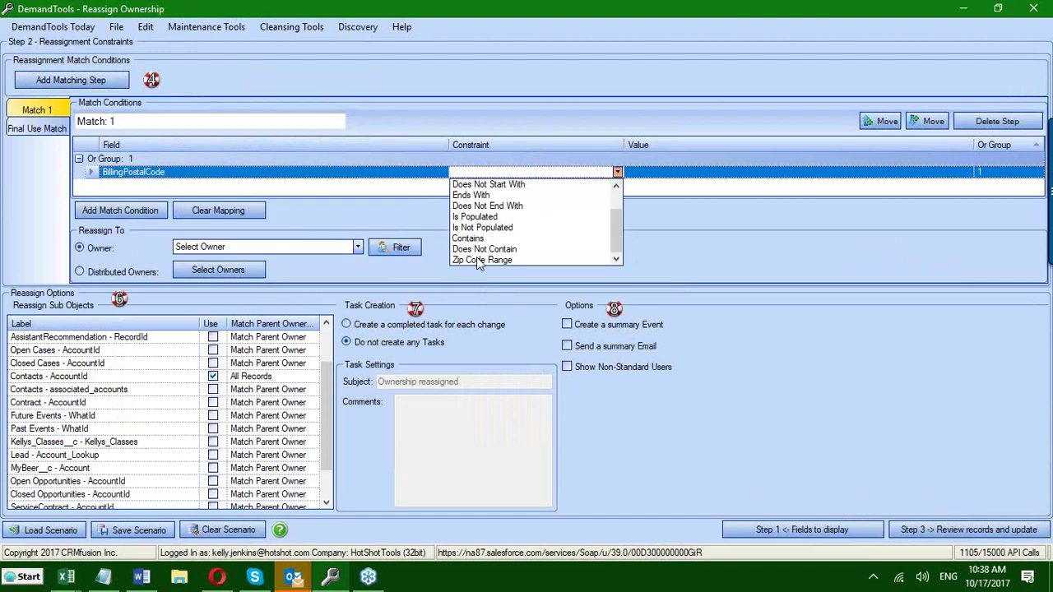
click(482, 260)
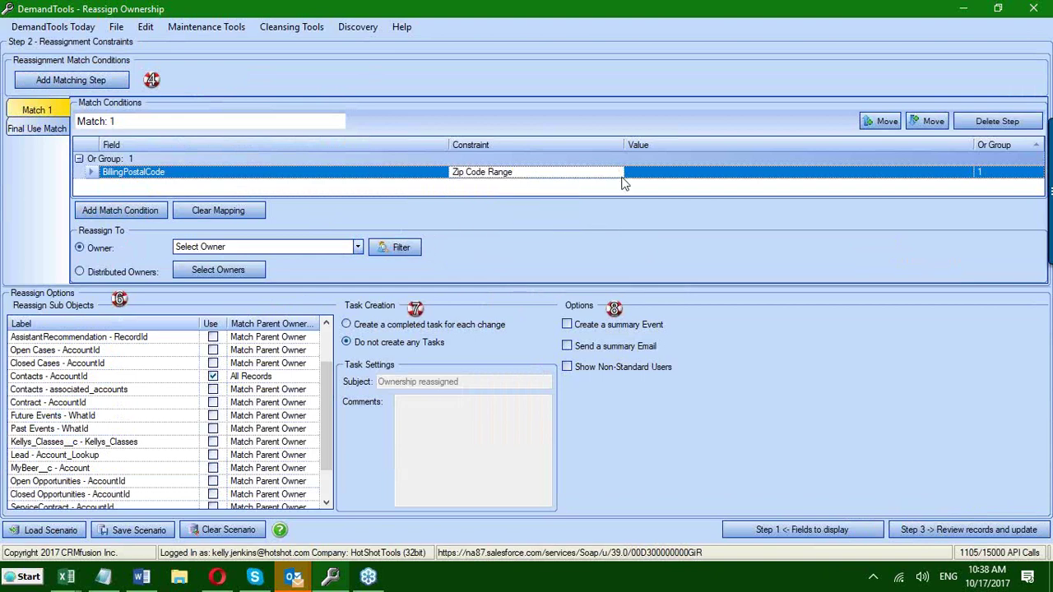
click(633, 173)
text(852)
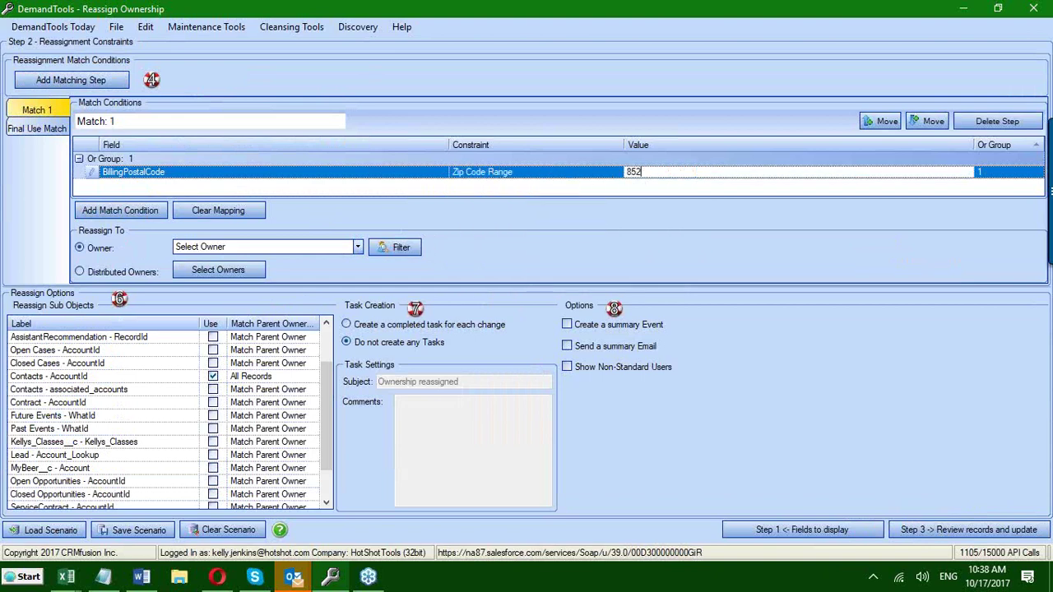
text(01-85203)
click(357, 247)
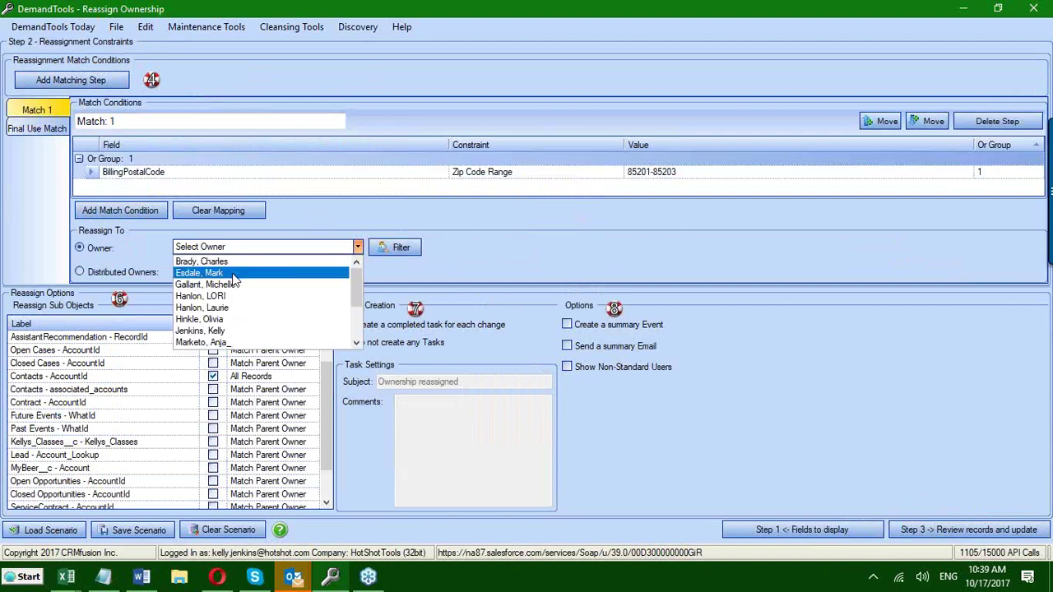
click(234, 273)
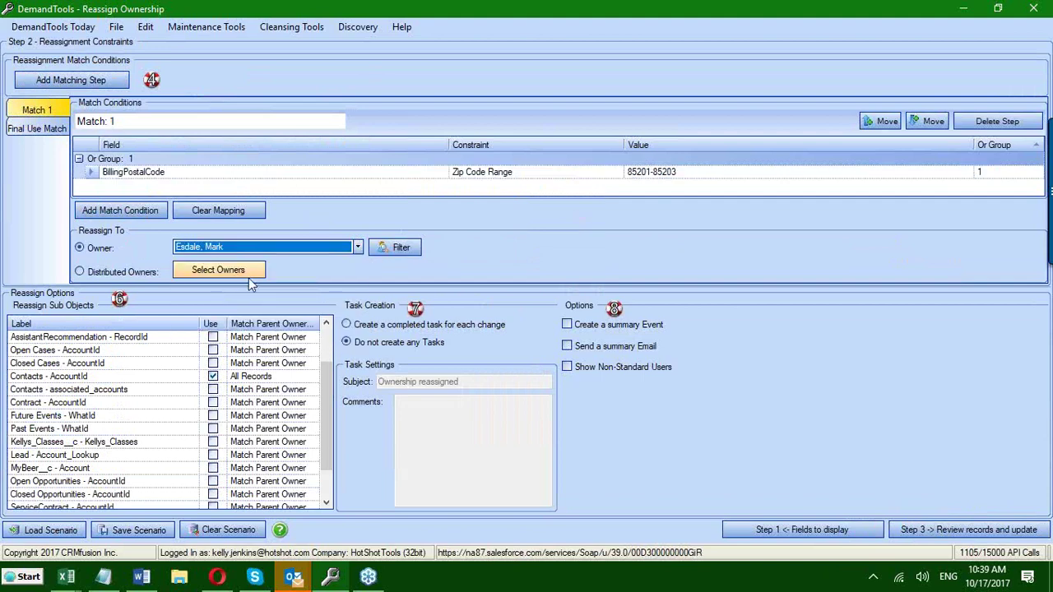
- Set the final reassignment option to the owner given in the key input file and proceed to the Step 3 record review
click(33, 129)
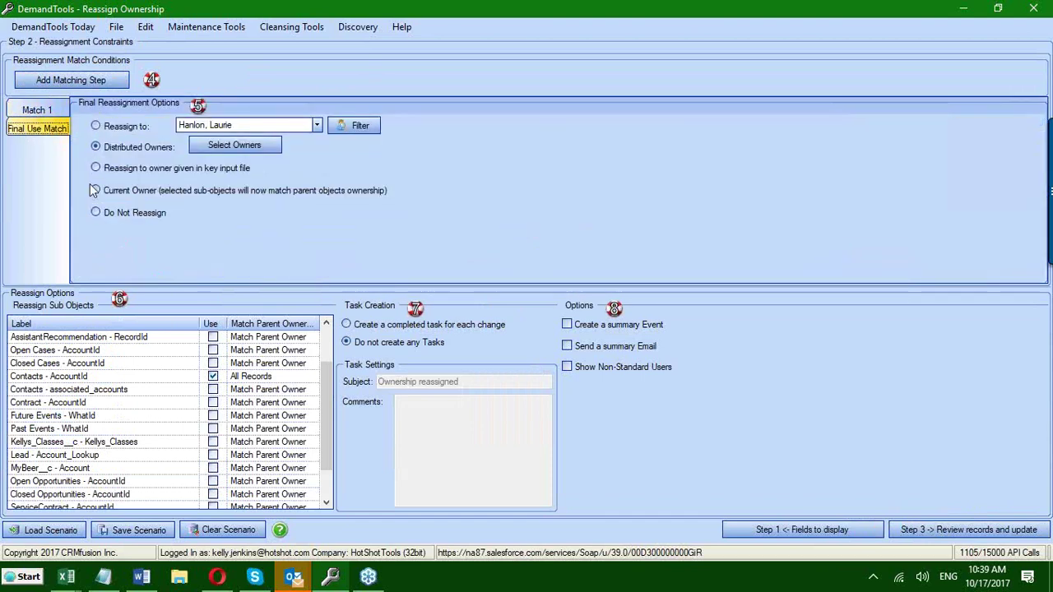
click(96, 169)
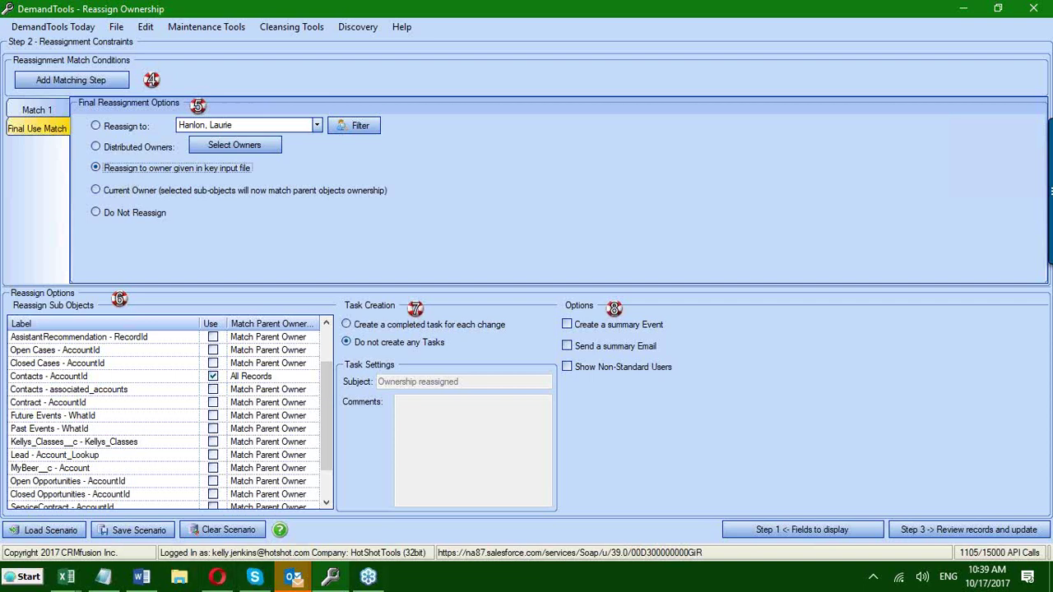
click(918, 530)
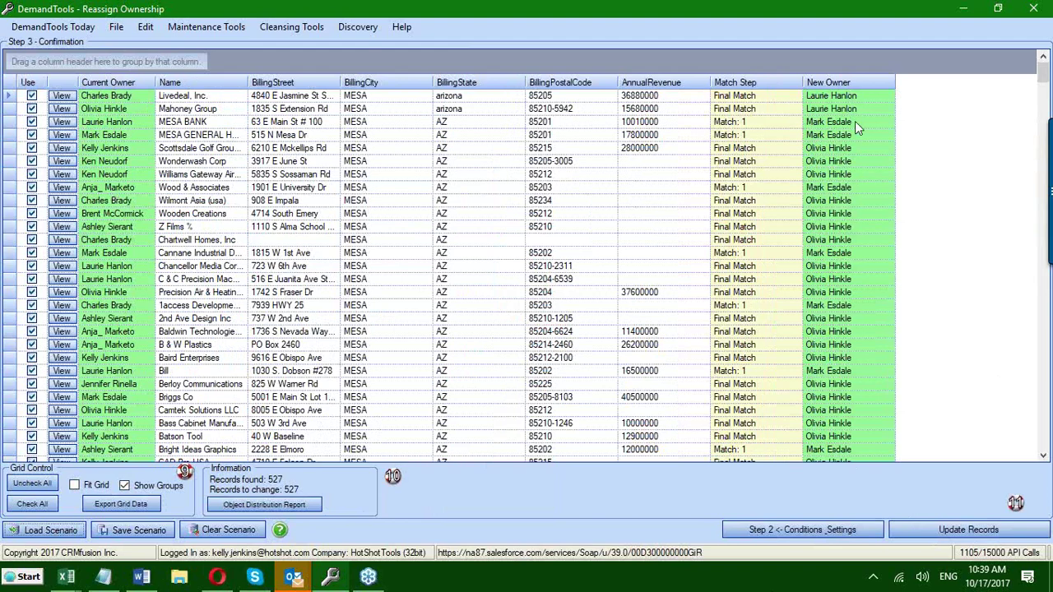
- Group the confirmation records by Match Step and collapse the Final Match group to review the Match: 1 records
click(747, 95)
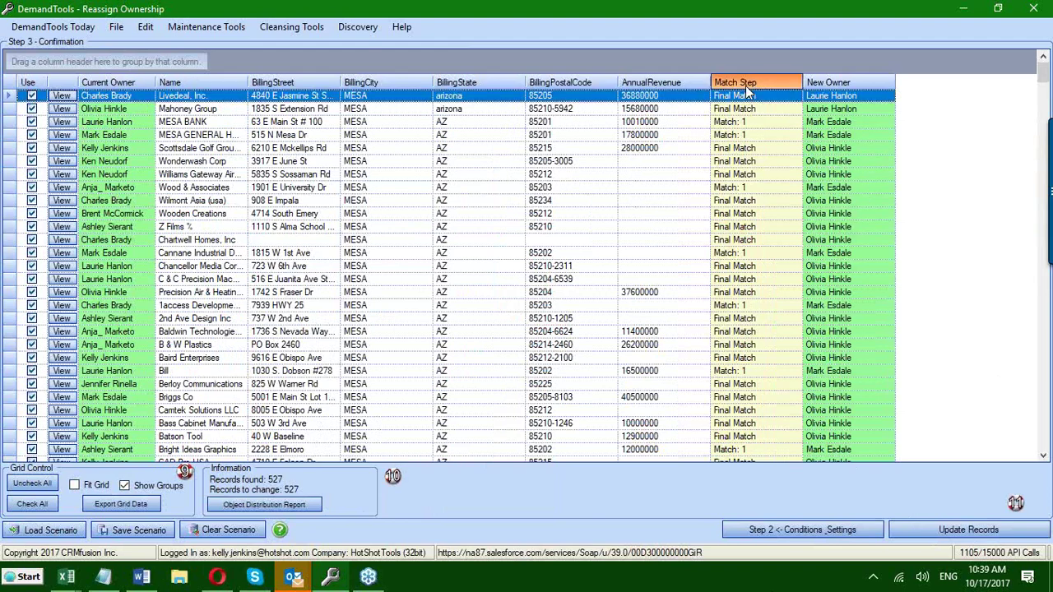
drag(580, 61, 579, 63)
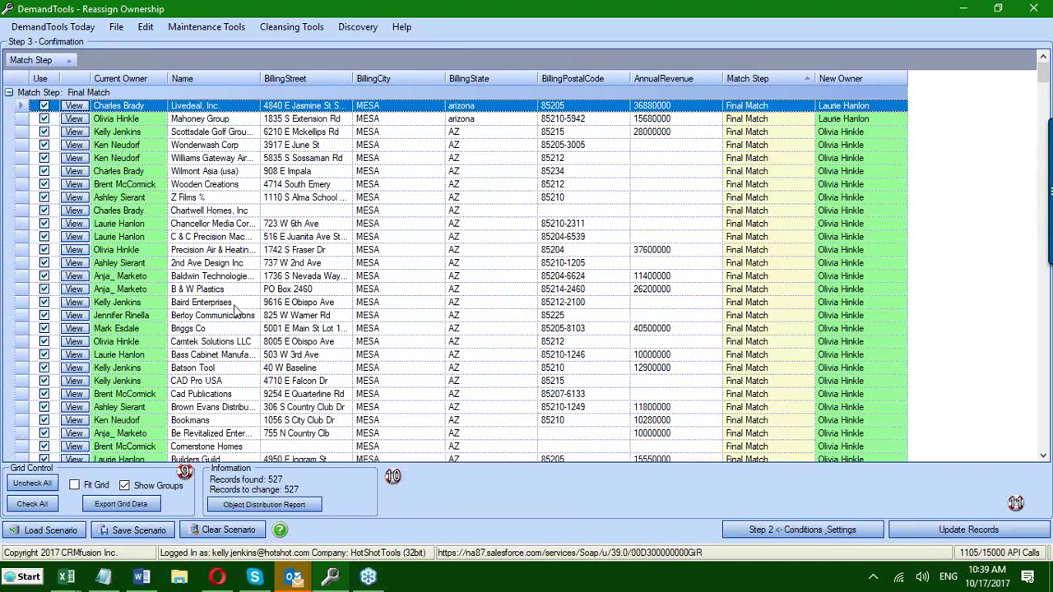
scroll(237, 312, down, 5)
scroll(228, 311, up, 5)
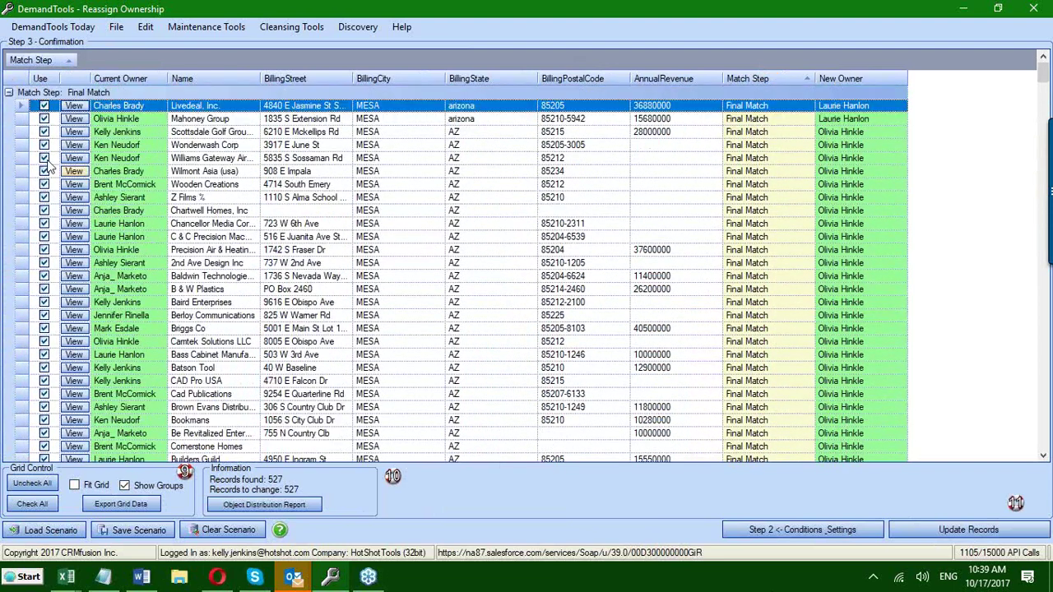
click(8, 92)
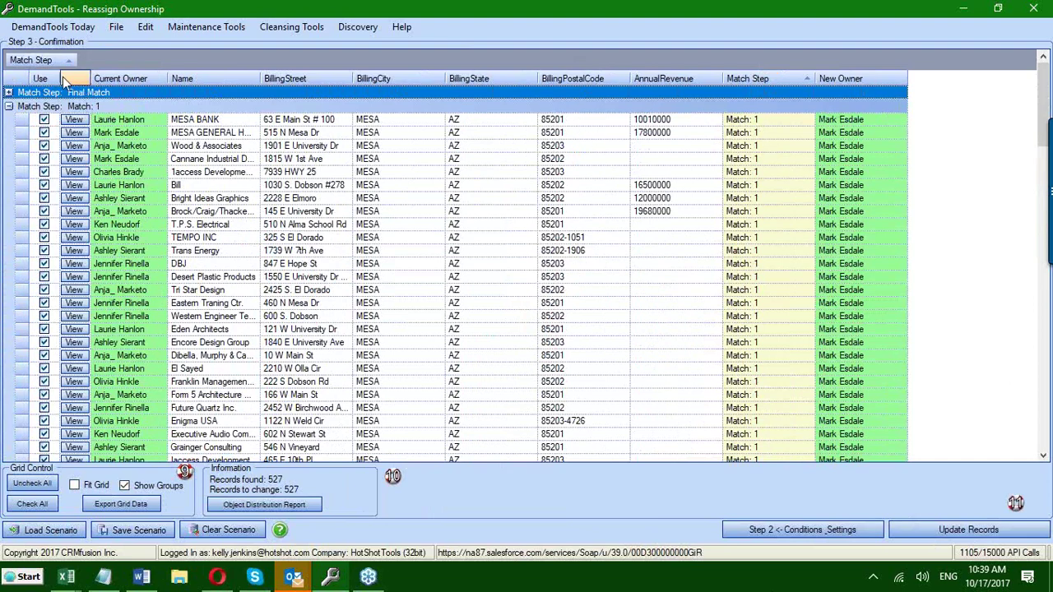
- Expand the Final Match group in the confirmation grid and review the new owners assigned to its records
click(8, 92)
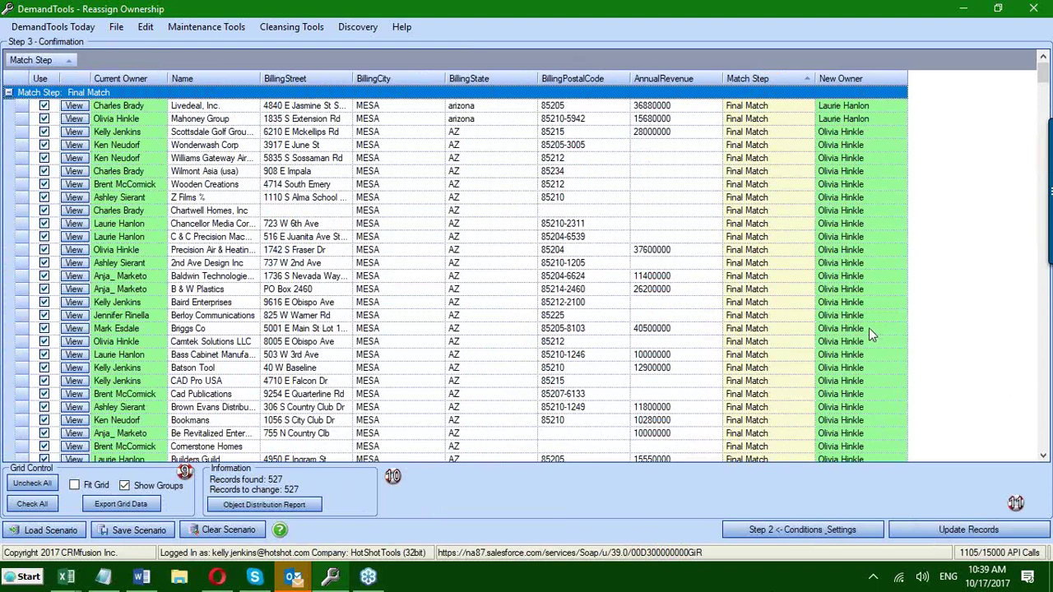
scroll(868, 327, down, 9)
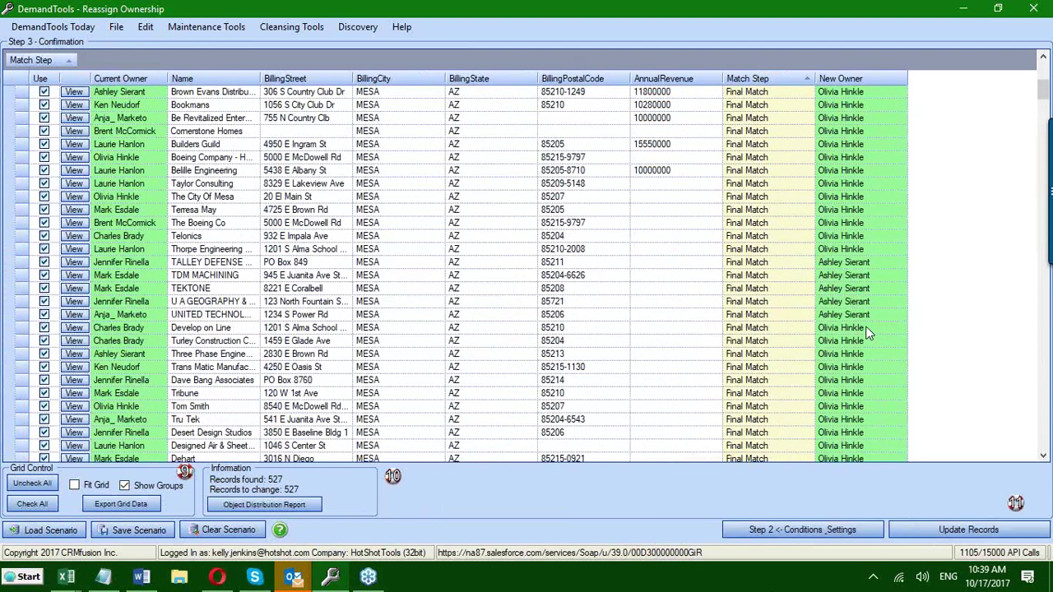
scroll(865, 331, down, 10)
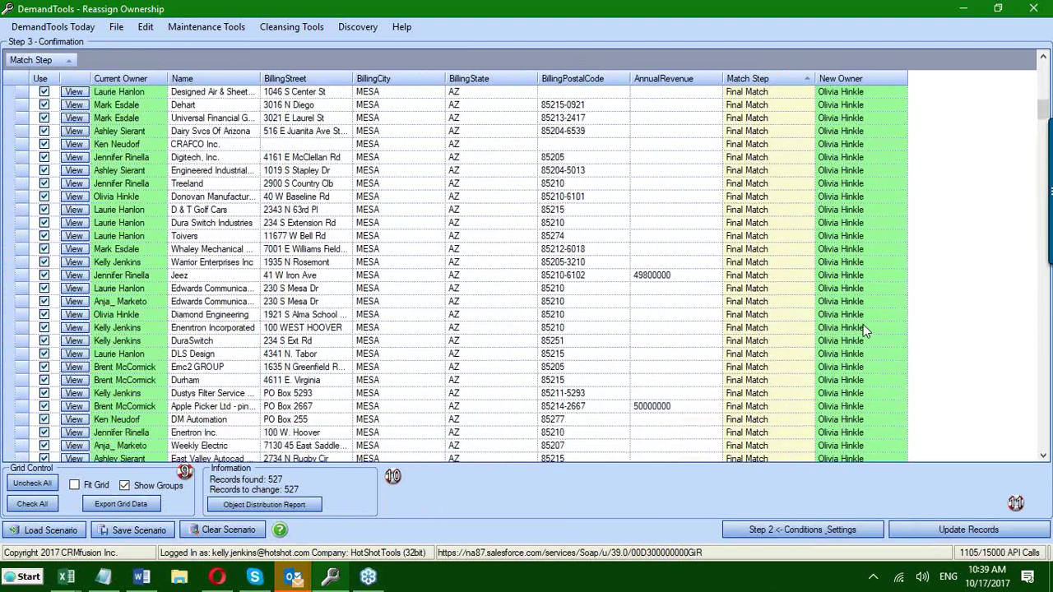
scroll(814, 329, down, 10)
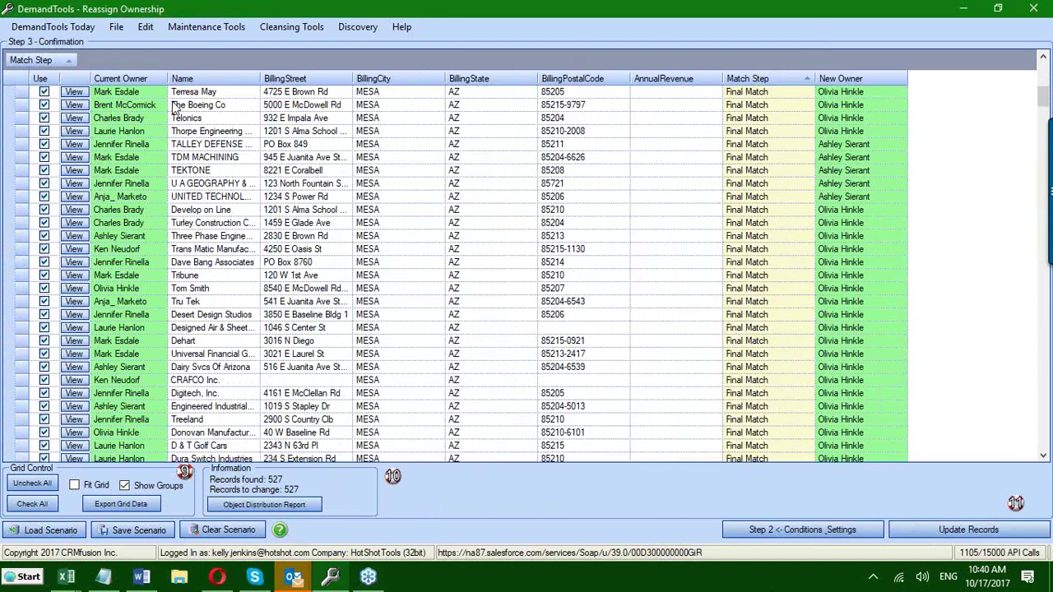
- Return to the DemandTools Today start page and open the Tech Support case form
click(59, 28)
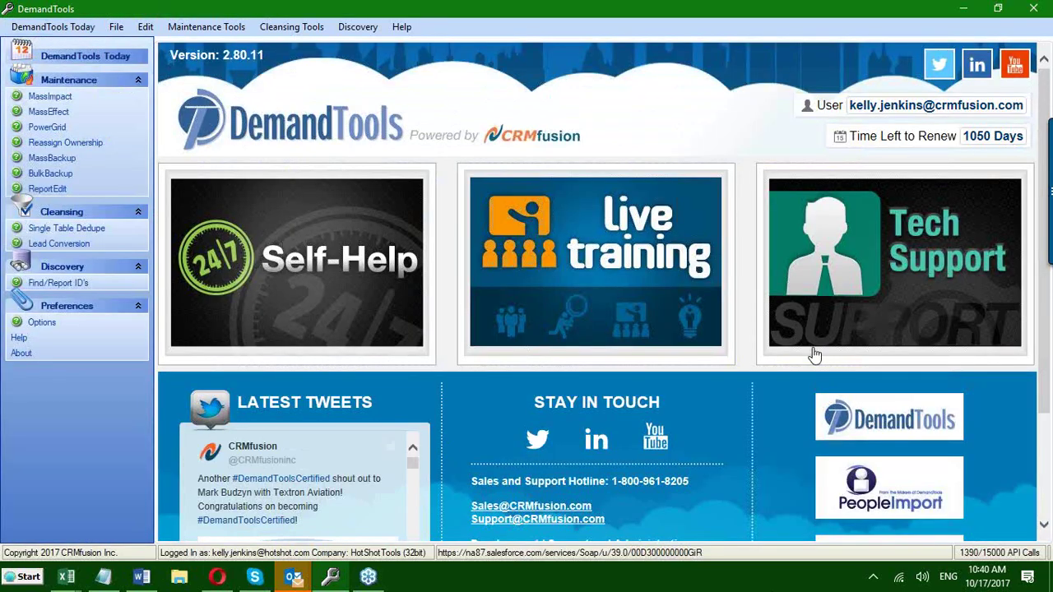
click(922, 306)
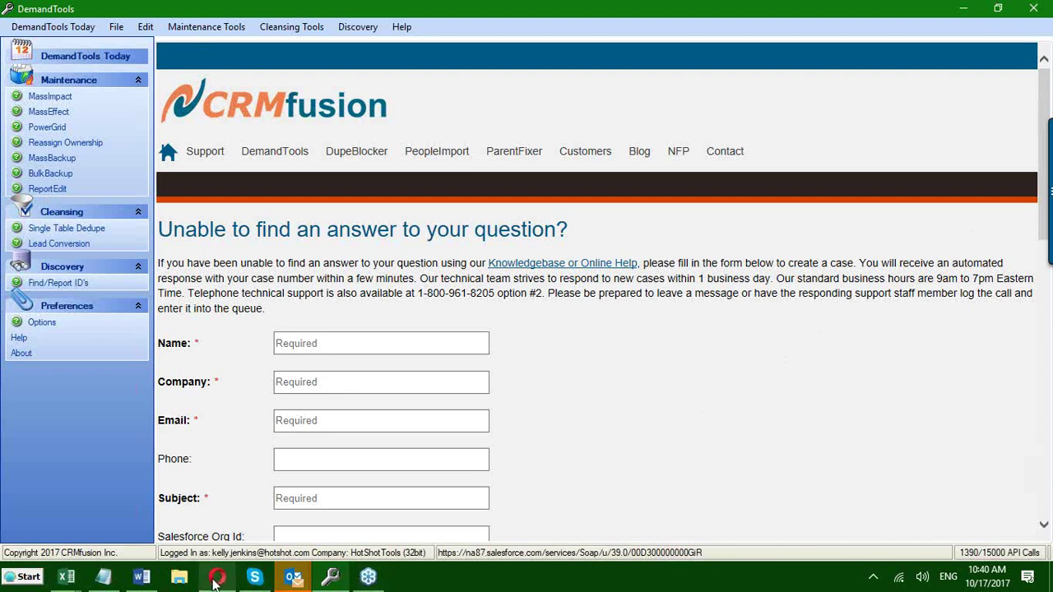
- Switch to Google Chrome, load crmfusion.com and maximize the browser window
mouse_move(66, 576)
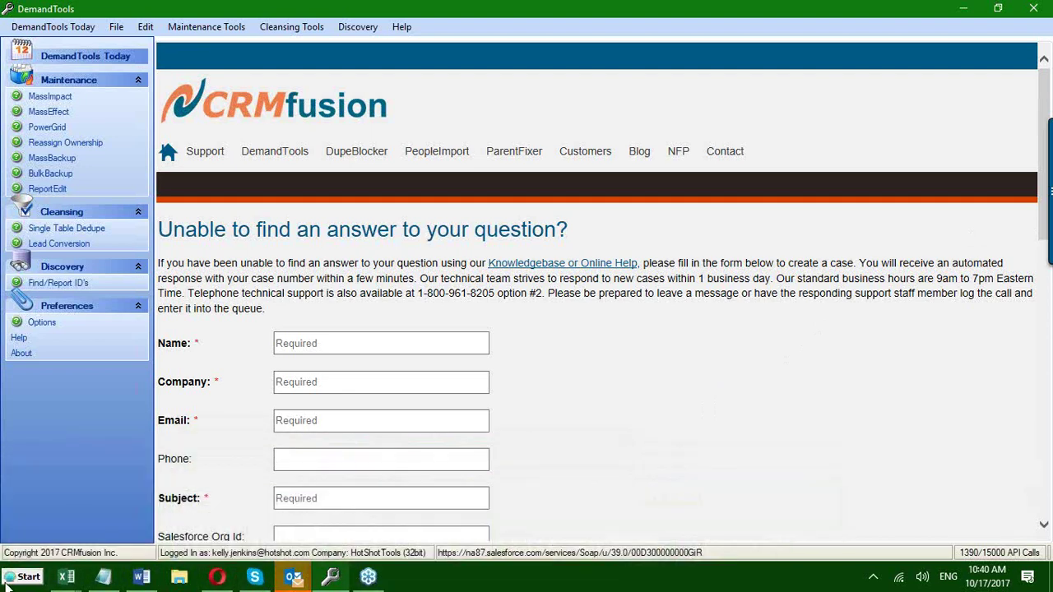
click(25, 576)
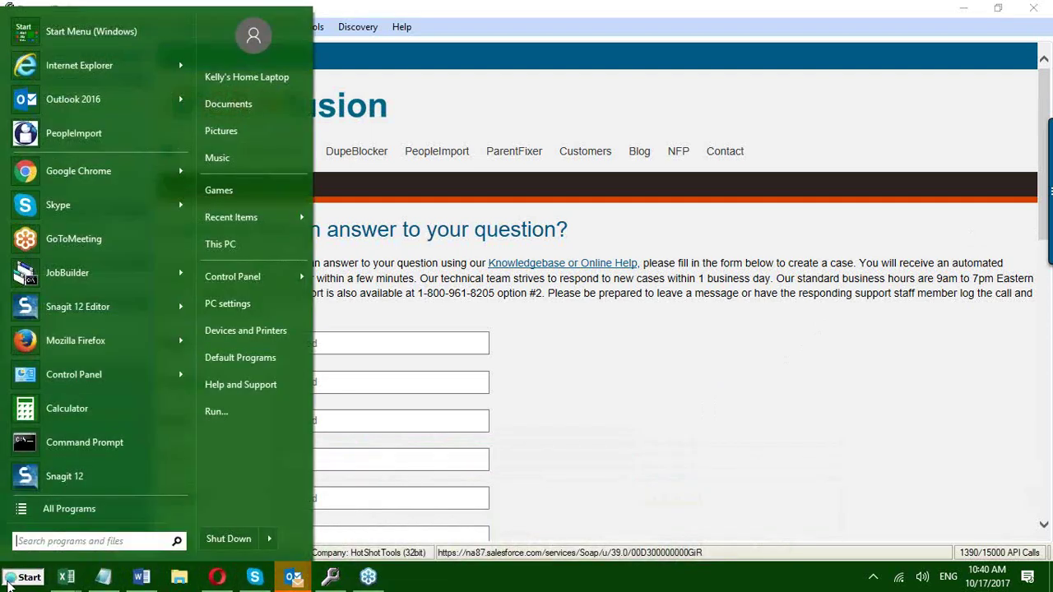
click(78, 171)
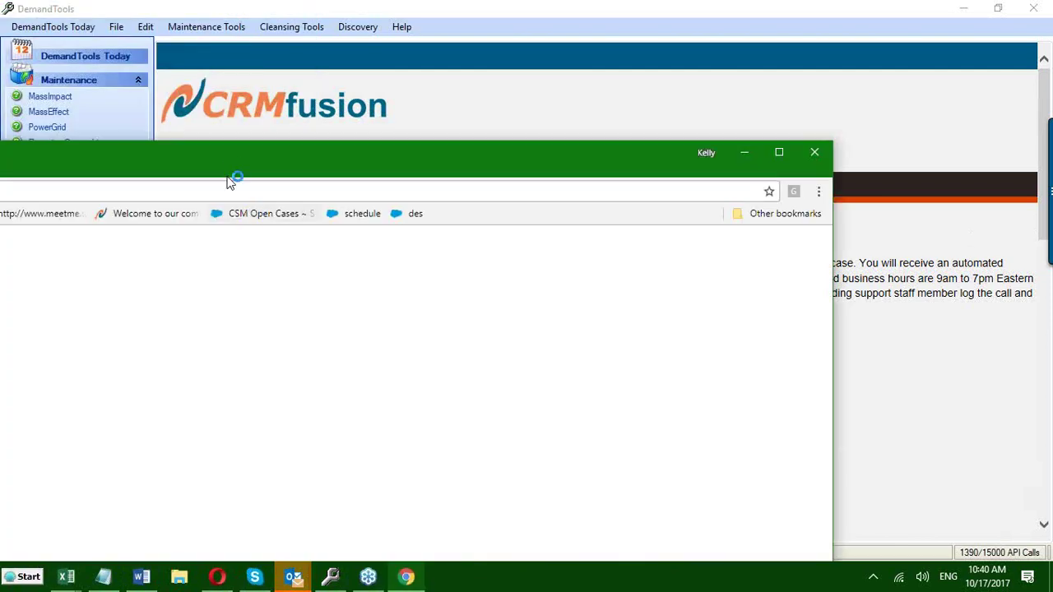
click(240, 168)
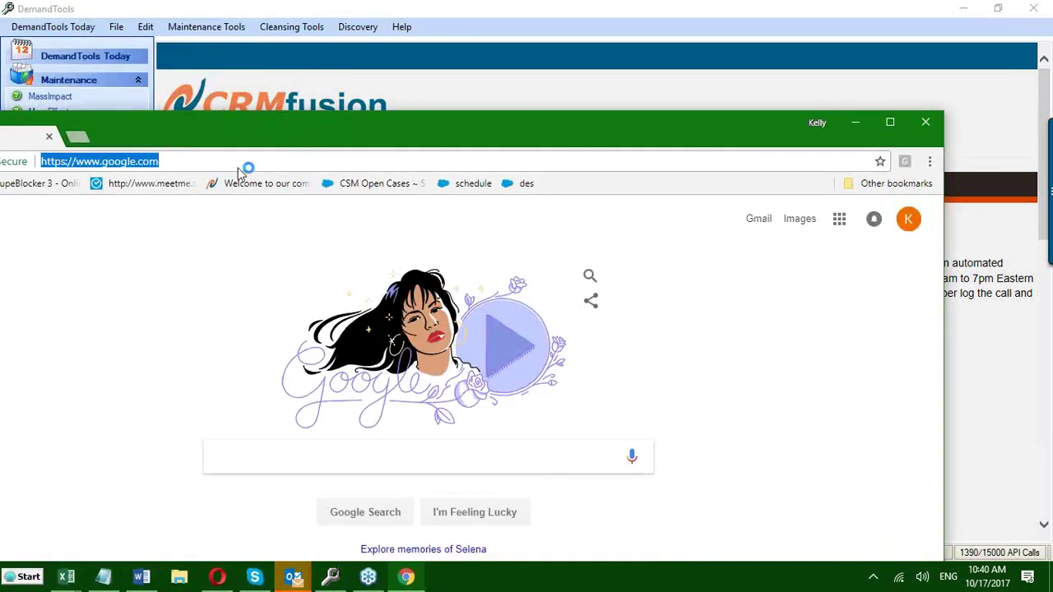
text(crmfusion.com)
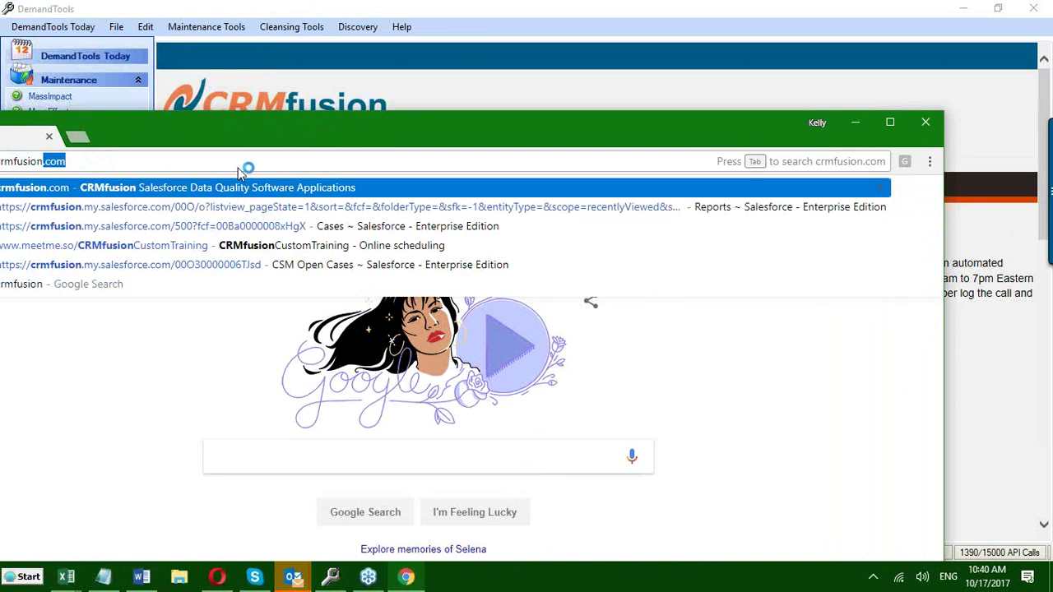
key(Return)
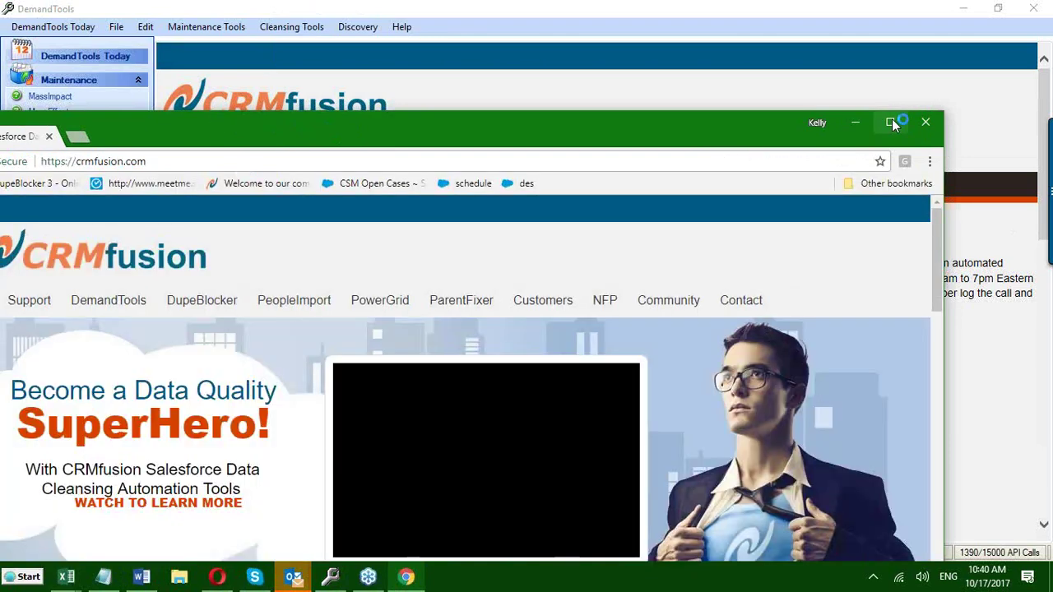
click(893, 122)
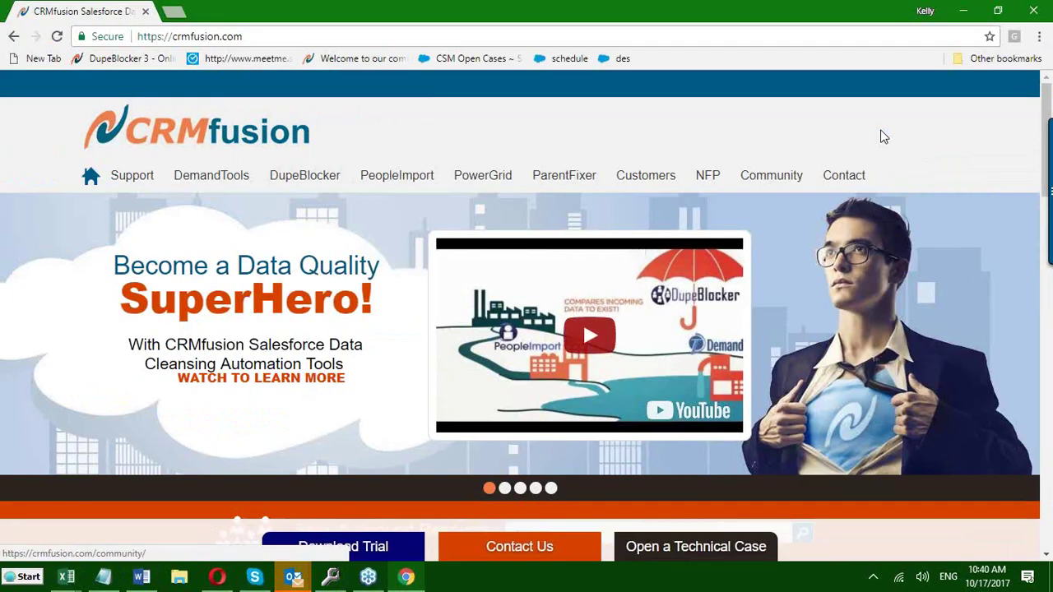
- Open the CRMfusion Support page, view its Open a Technical Case form and close the form's tab
click(120, 181)
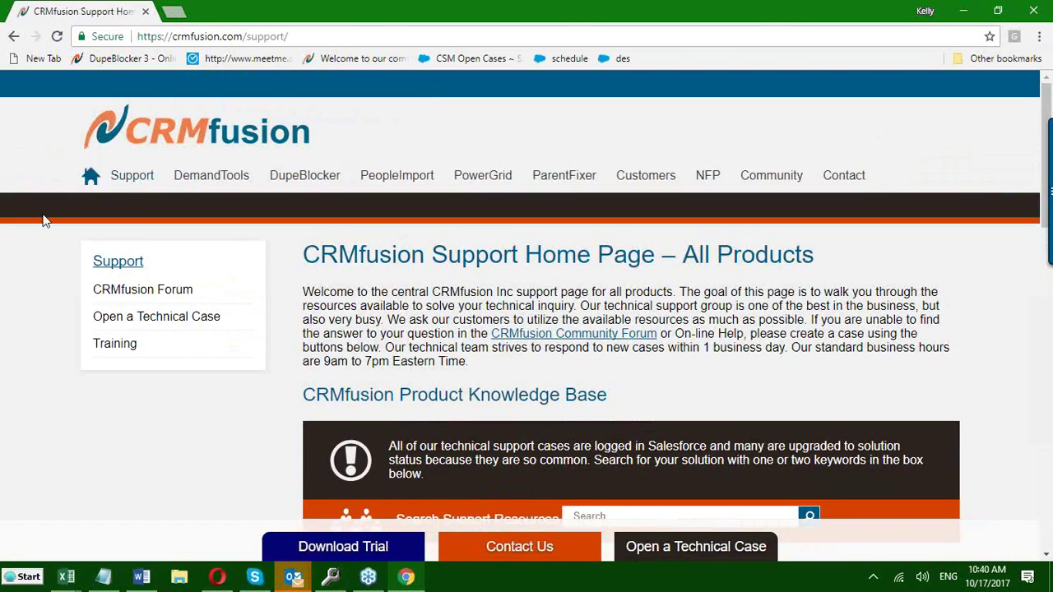
click(116, 323)
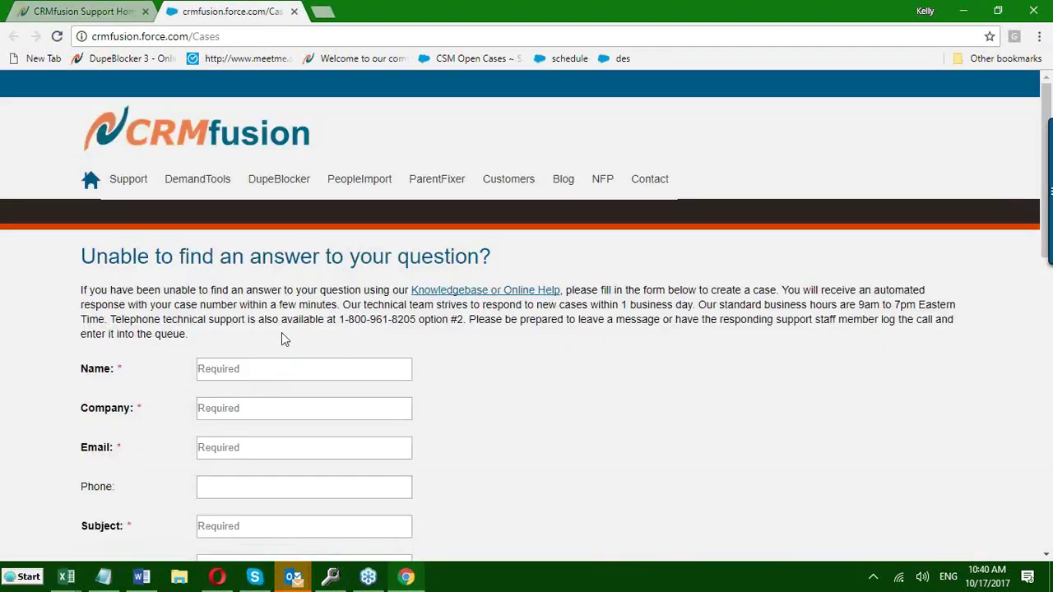
click(293, 12)
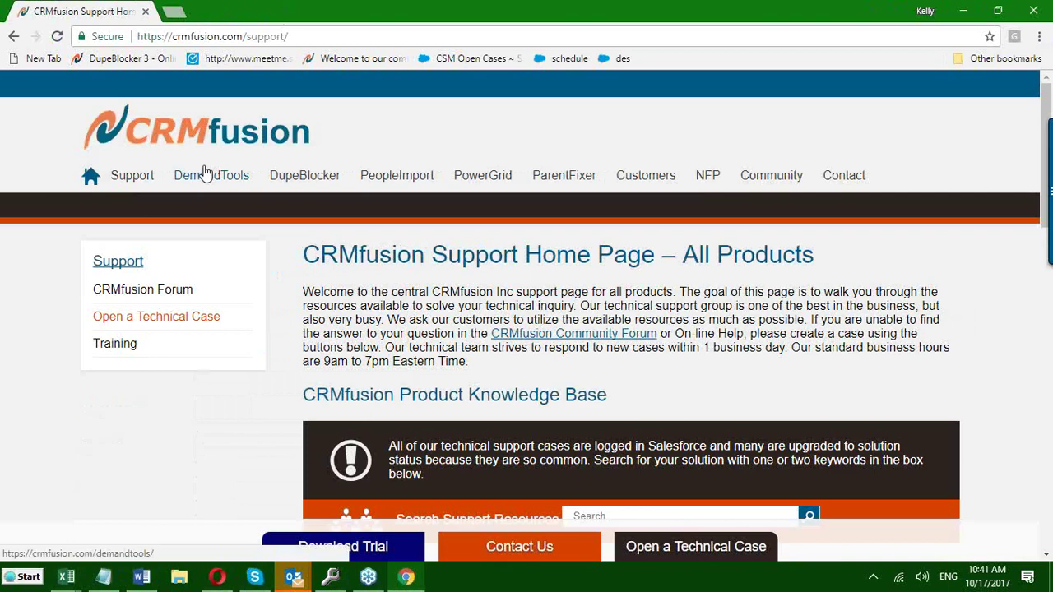
- Search the support resources in the CRMfusion Product Knowledge Base for "reassigning contacts"
scroll(212, 262, down, 1)
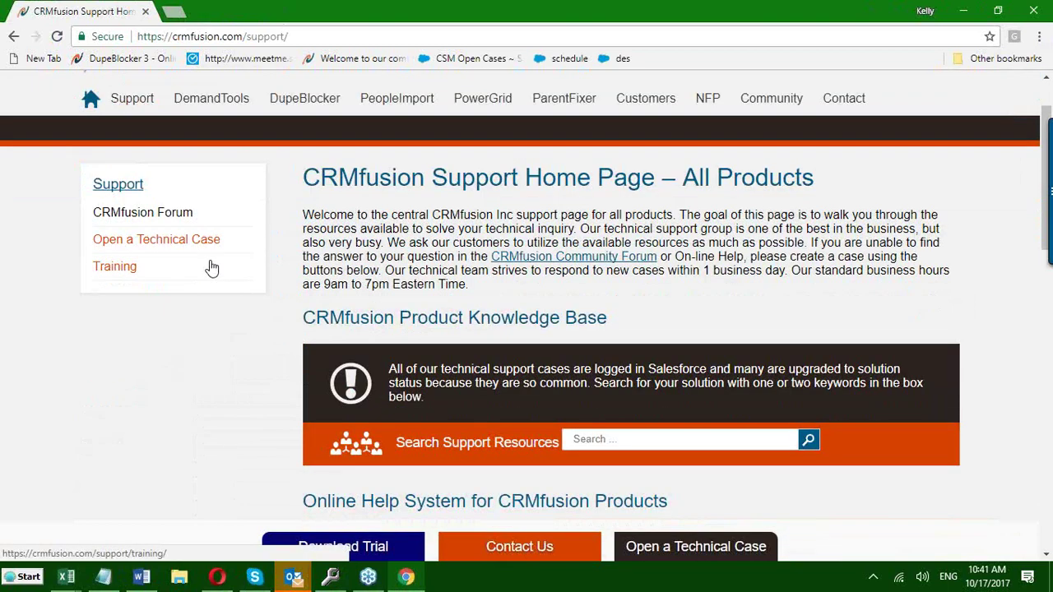
scroll(201, 260, down, 1)
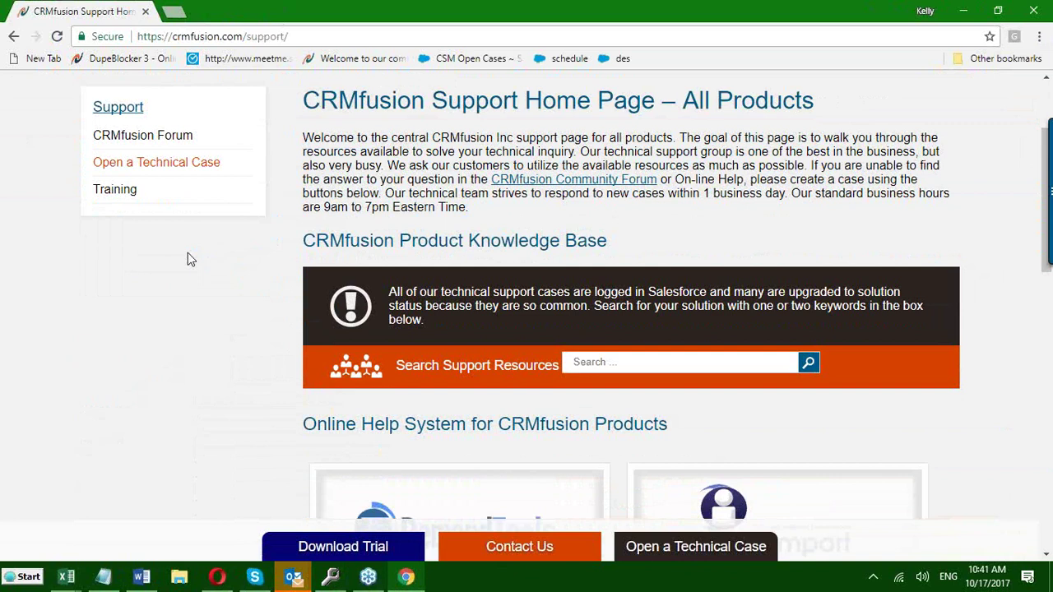
click(593, 366)
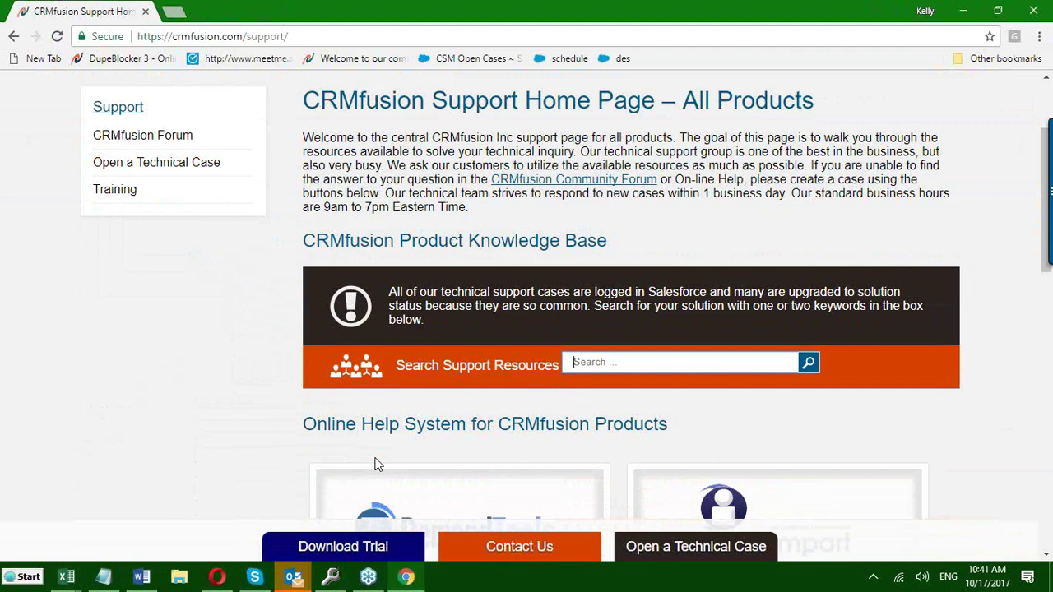
text(reassig)
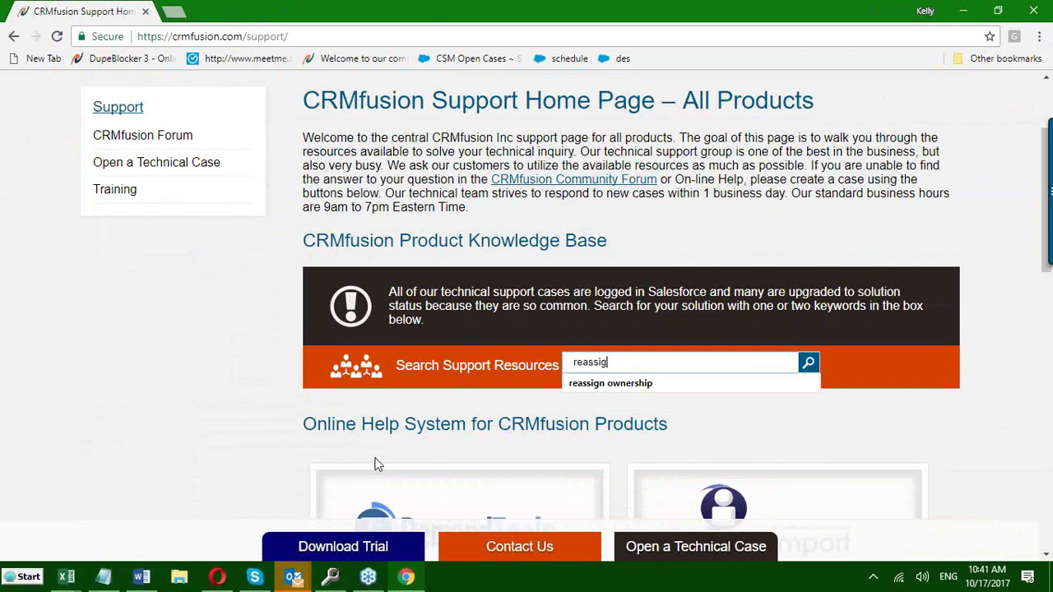
text(ning contacts)
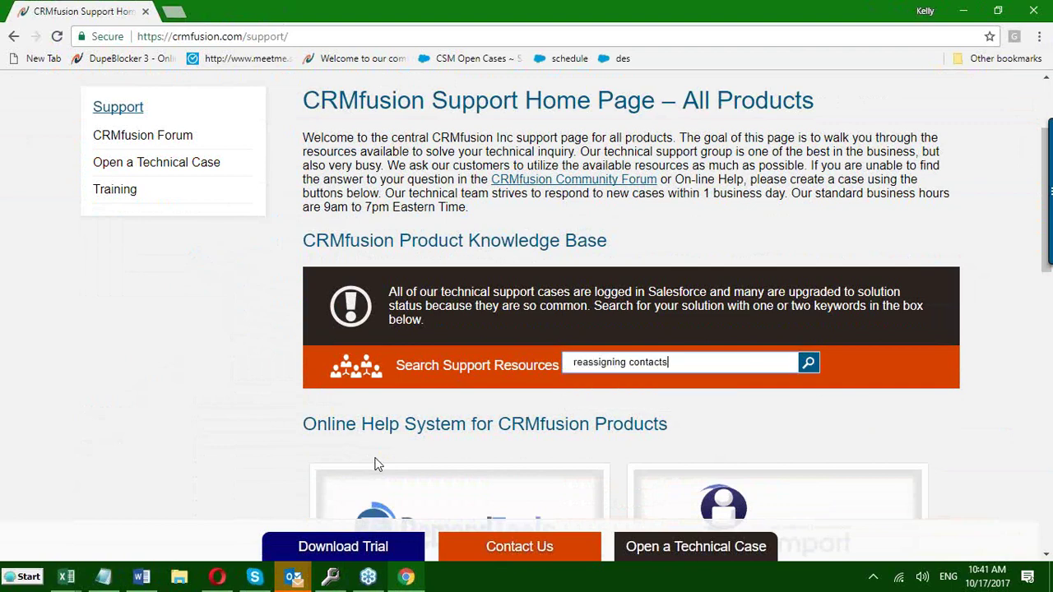
key(Return)
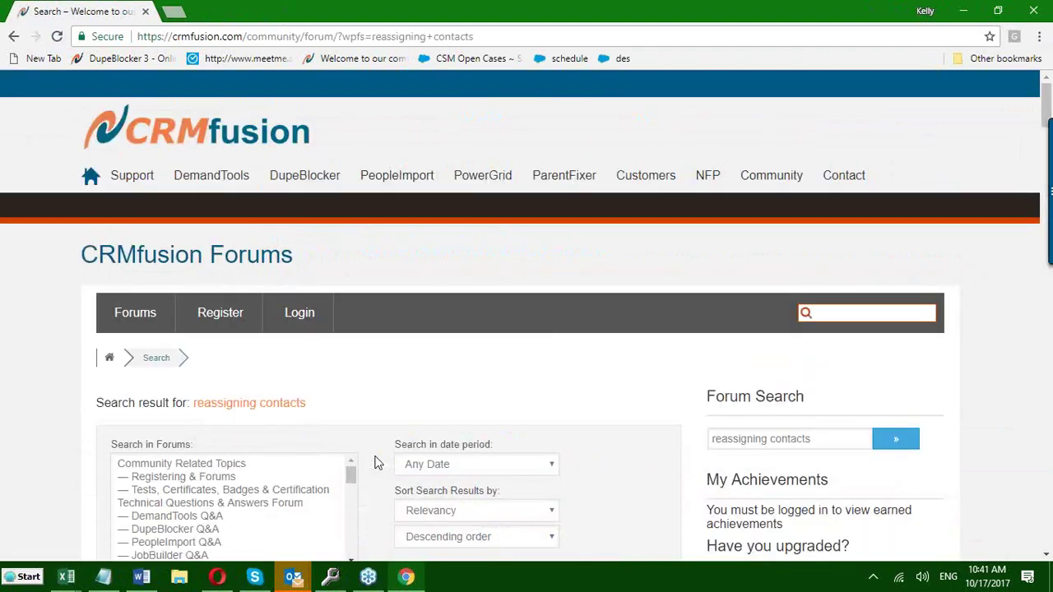
- Examine the first page of forum search results for posts about reassigning contacts, then return to the page's beginning
scroll(296, 477, down, 3)
scroll(12, 357, down, 3)
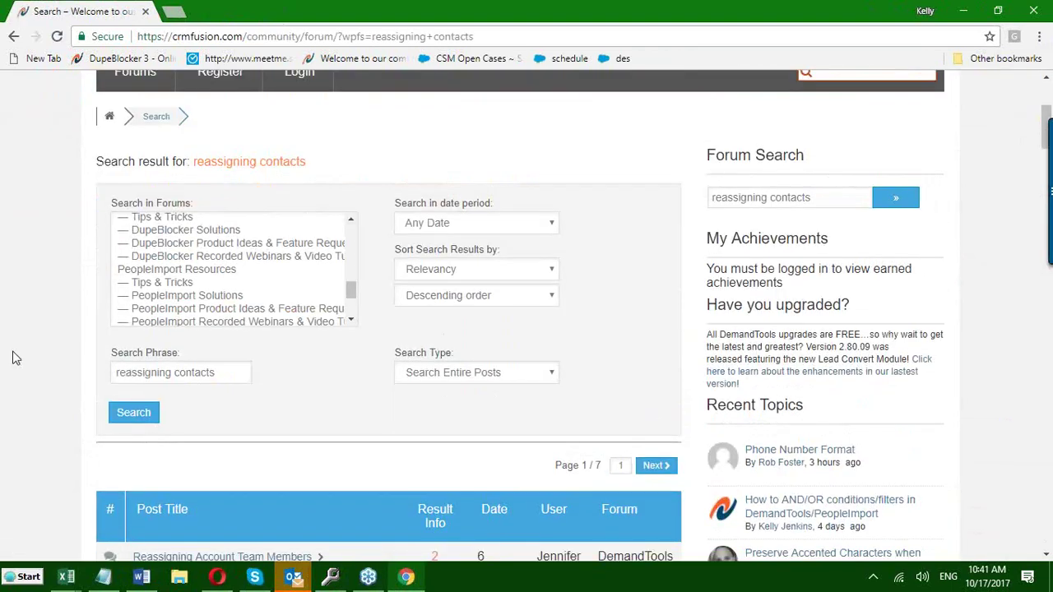
scroll(12, 357, down, 3)
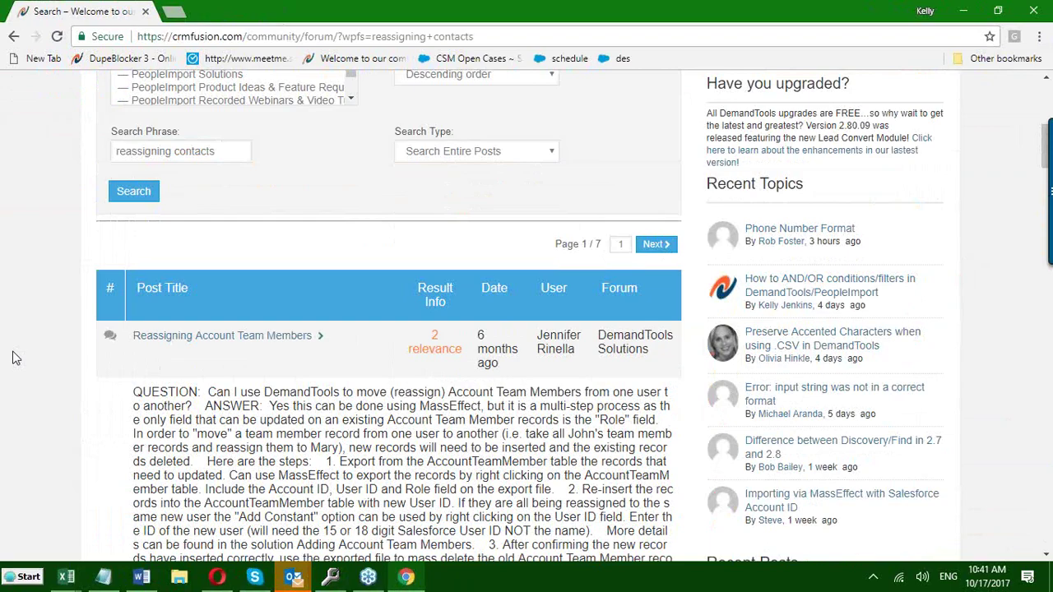
scroll(12, 357, down, 2)
scroll(13, 357, down, 1)
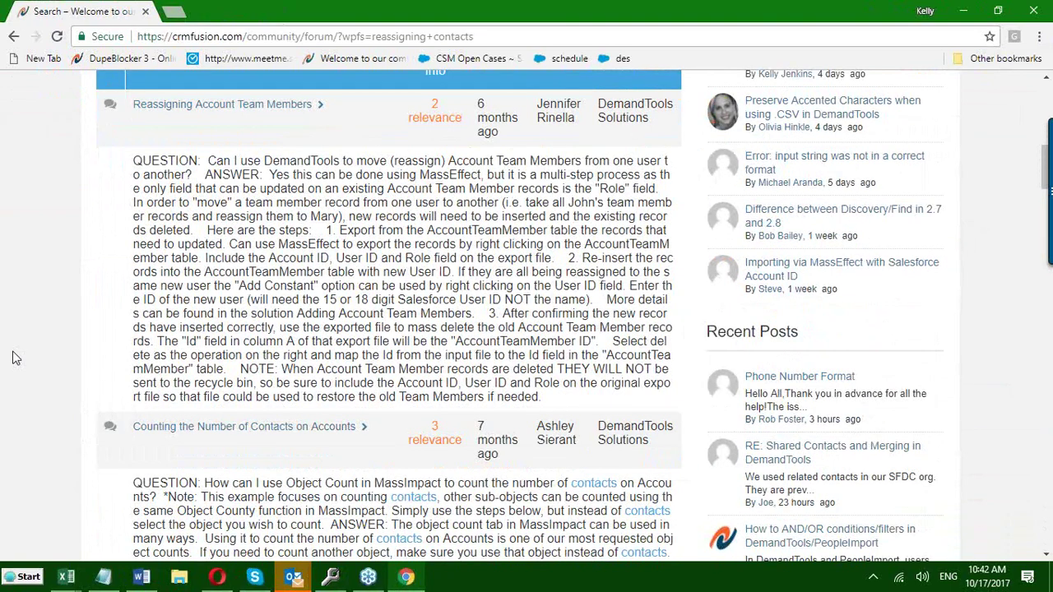
scroll(13, 357, down, 1)
scroll(45, 360, down, 5)
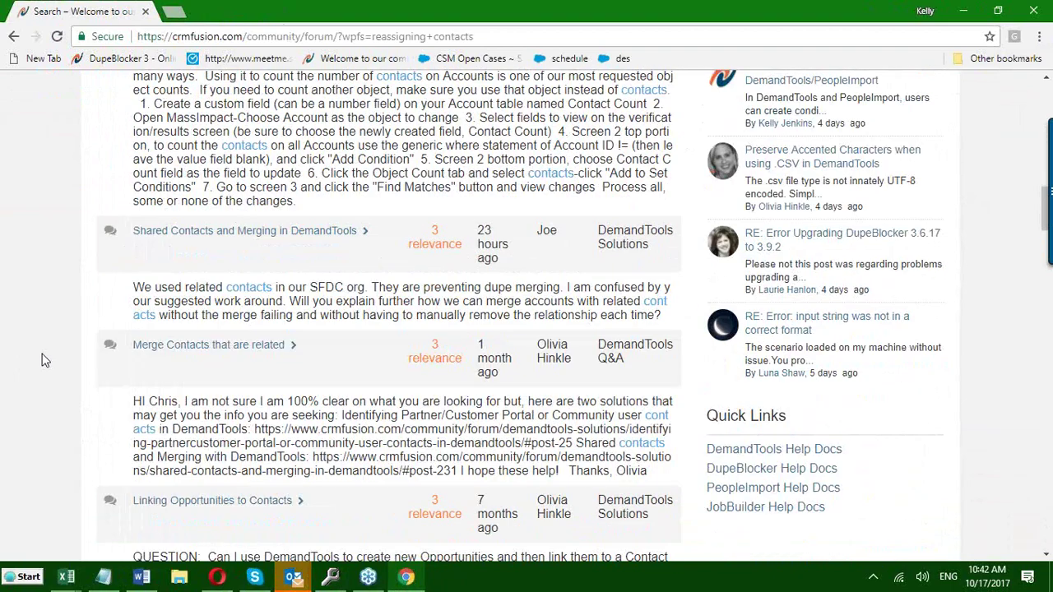
scroll(45, 360, down, 8)
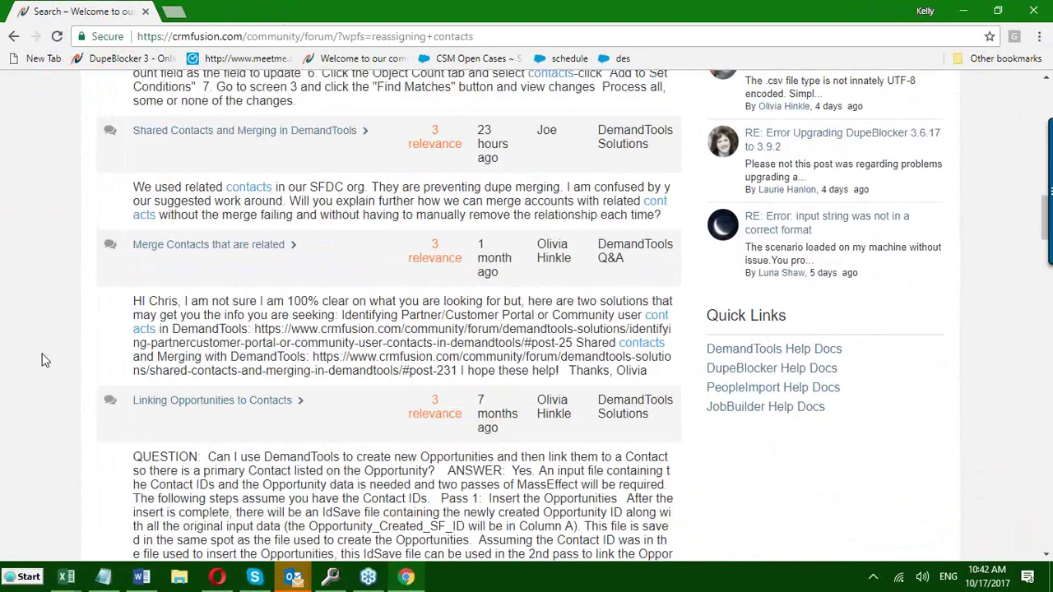
scroll(44, 360, down, 1)
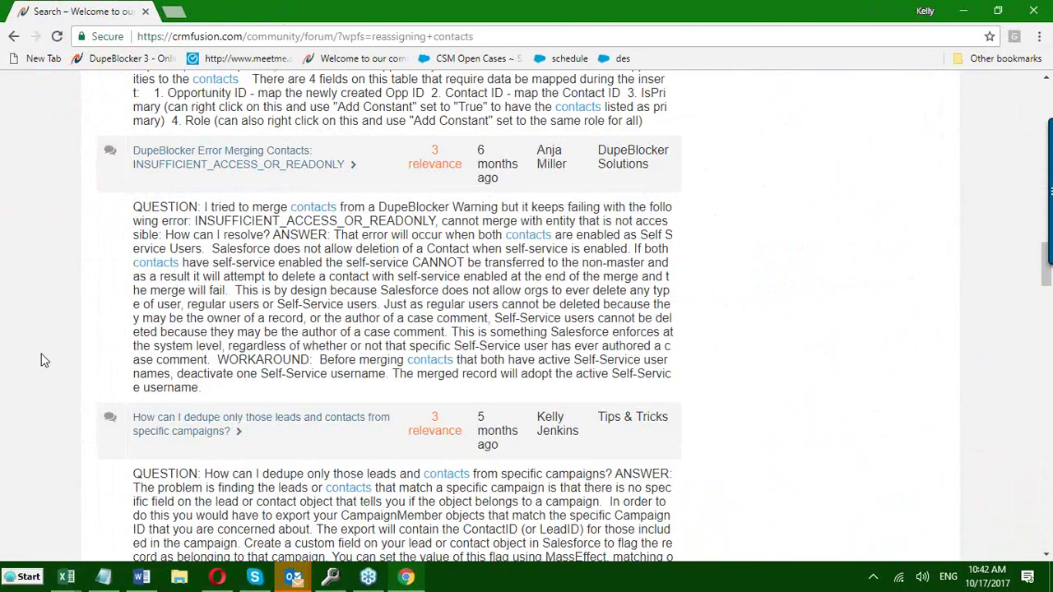
scroll(44, 360, down, 3)
scroll(43, 360, down, 1)
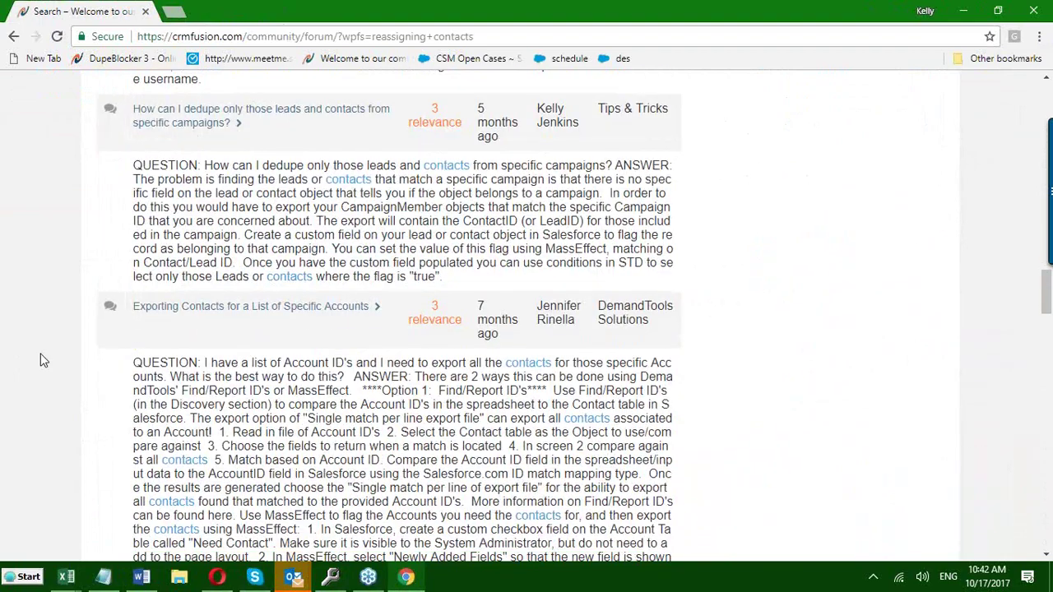
scroll(44, 360, down, 4)
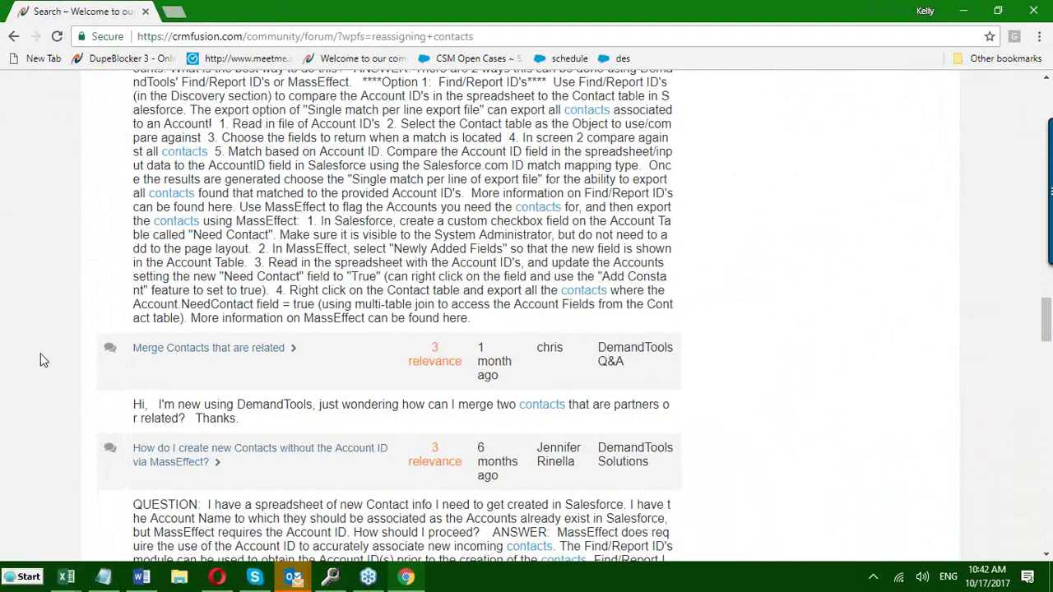
scroll(44, 361, down, 4)
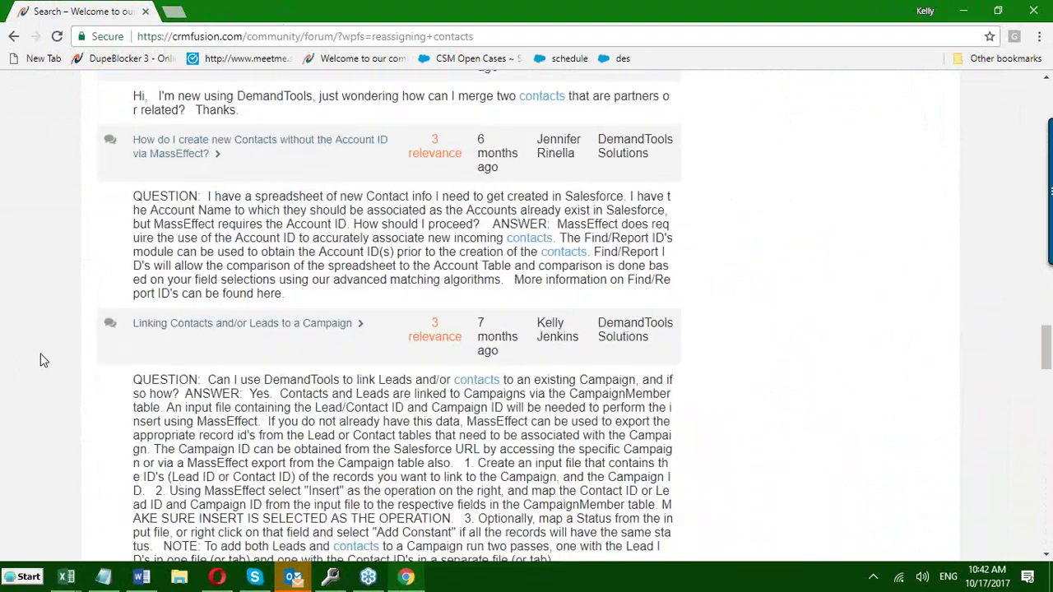
scroll(44, 361, down, 4)
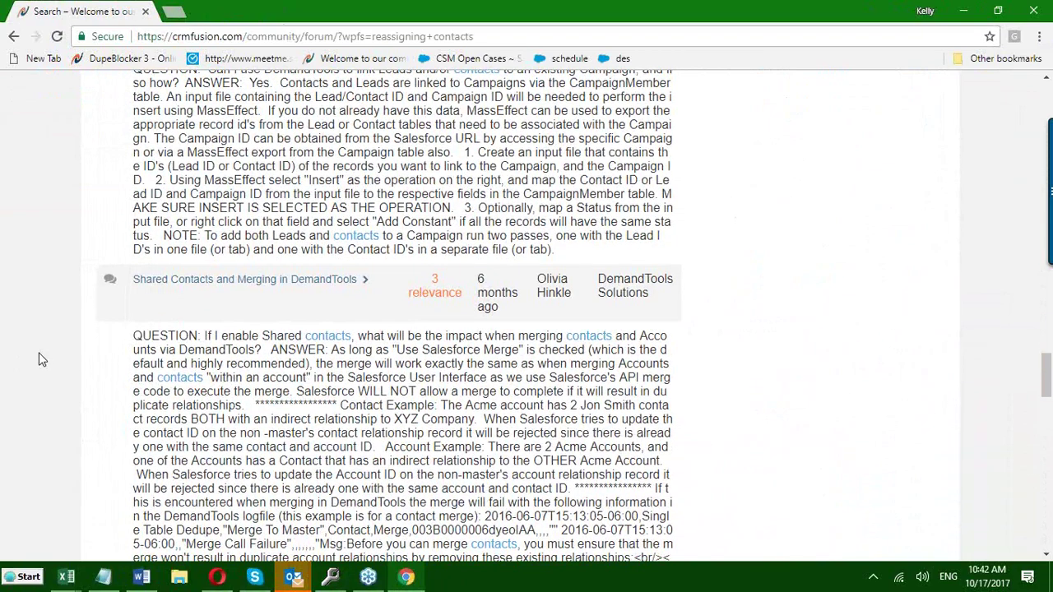
scroll(44, 361, down, 8)
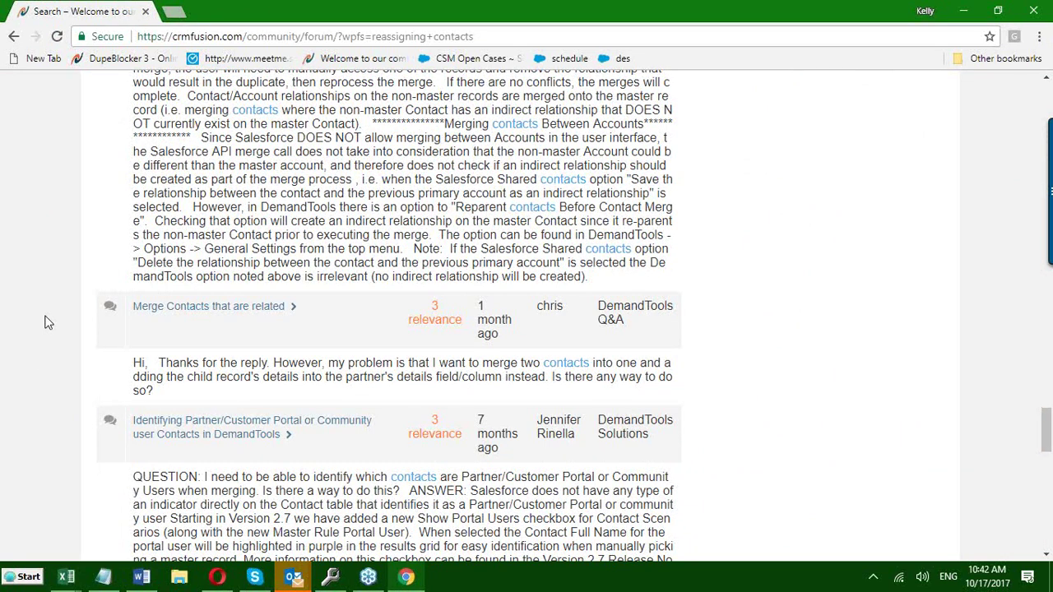
scroll(47, 322, down, 1)
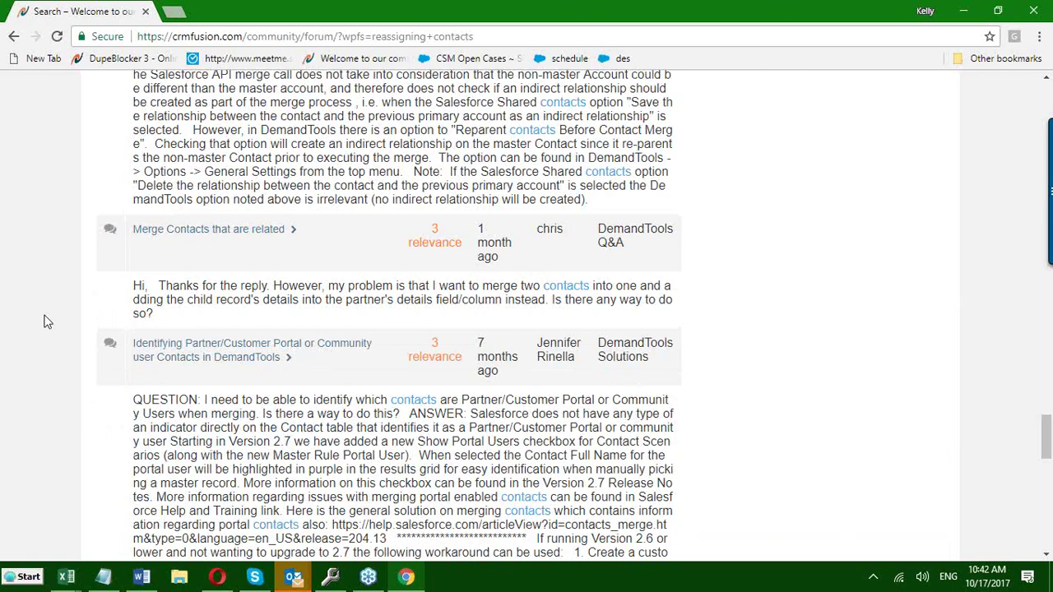
scroll(47, 323, down, 5)
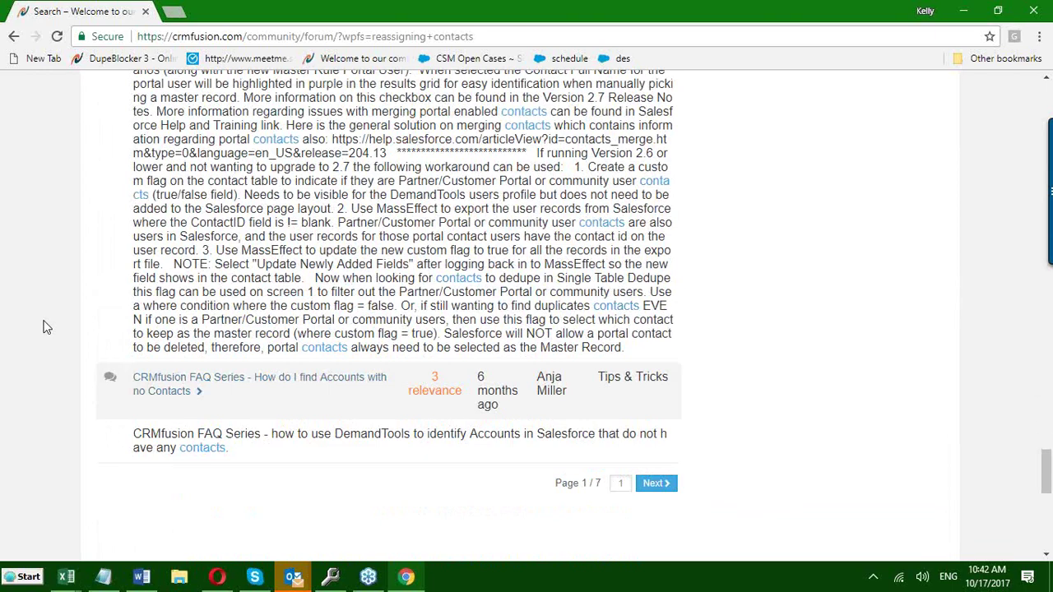
scroll(47, 326, up, 7)
scroll(41, 325, up, 20)
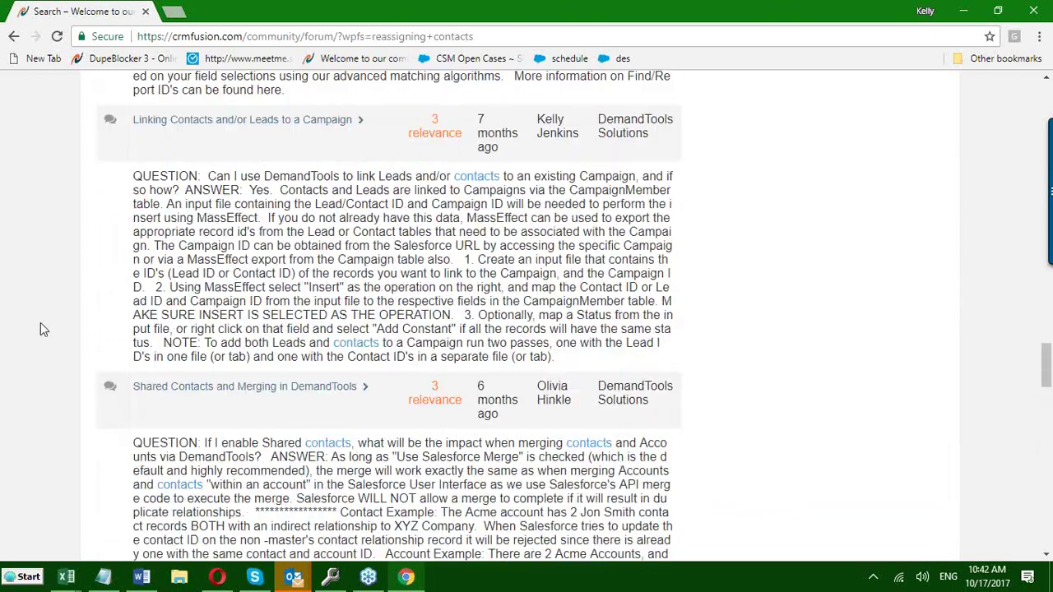
scroll(35, 336, up, 15)
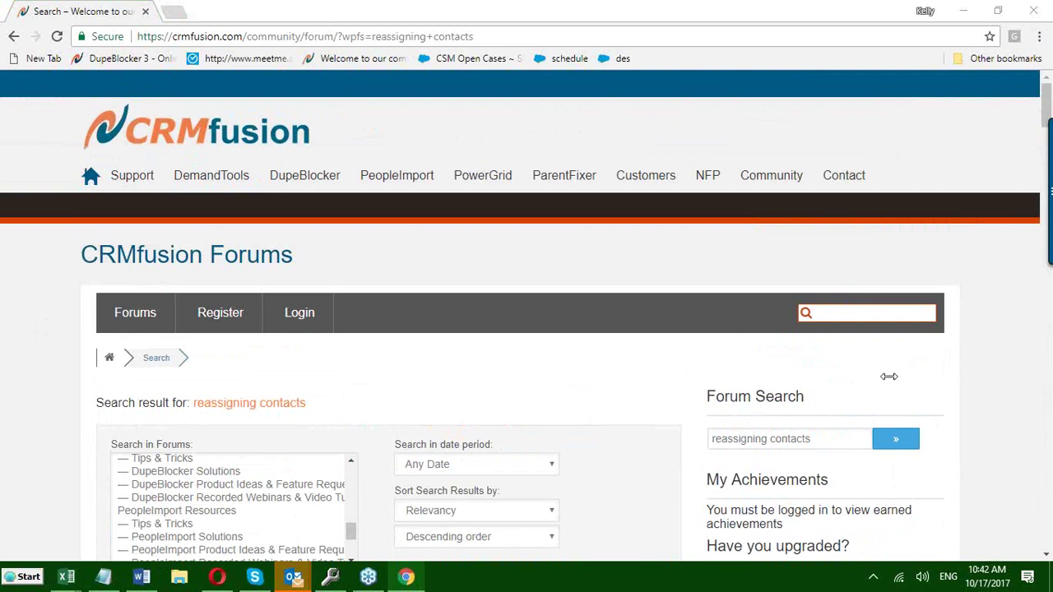
click(1034, 17)
key(Escape)
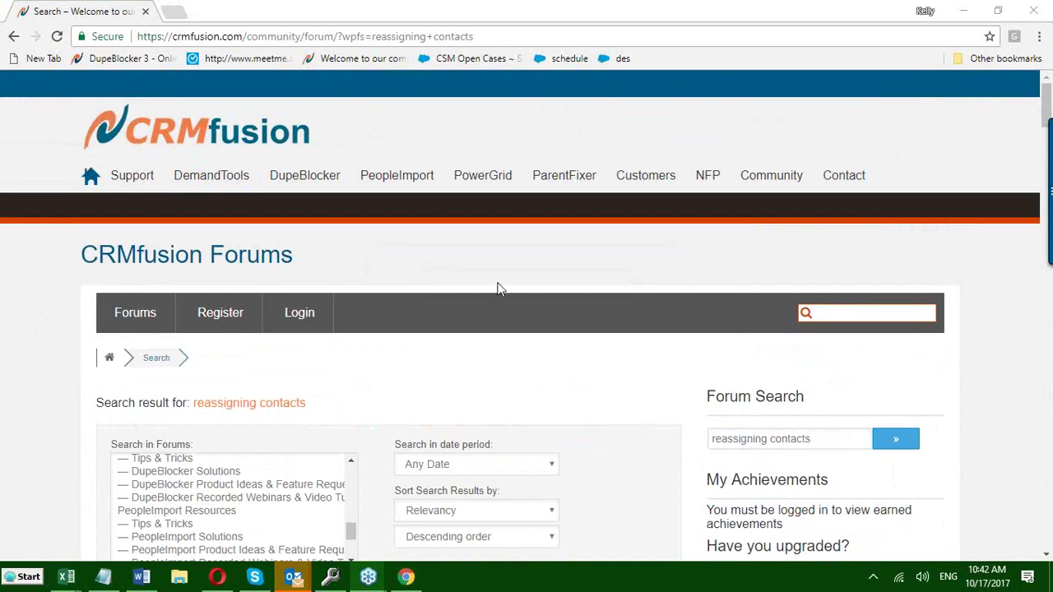